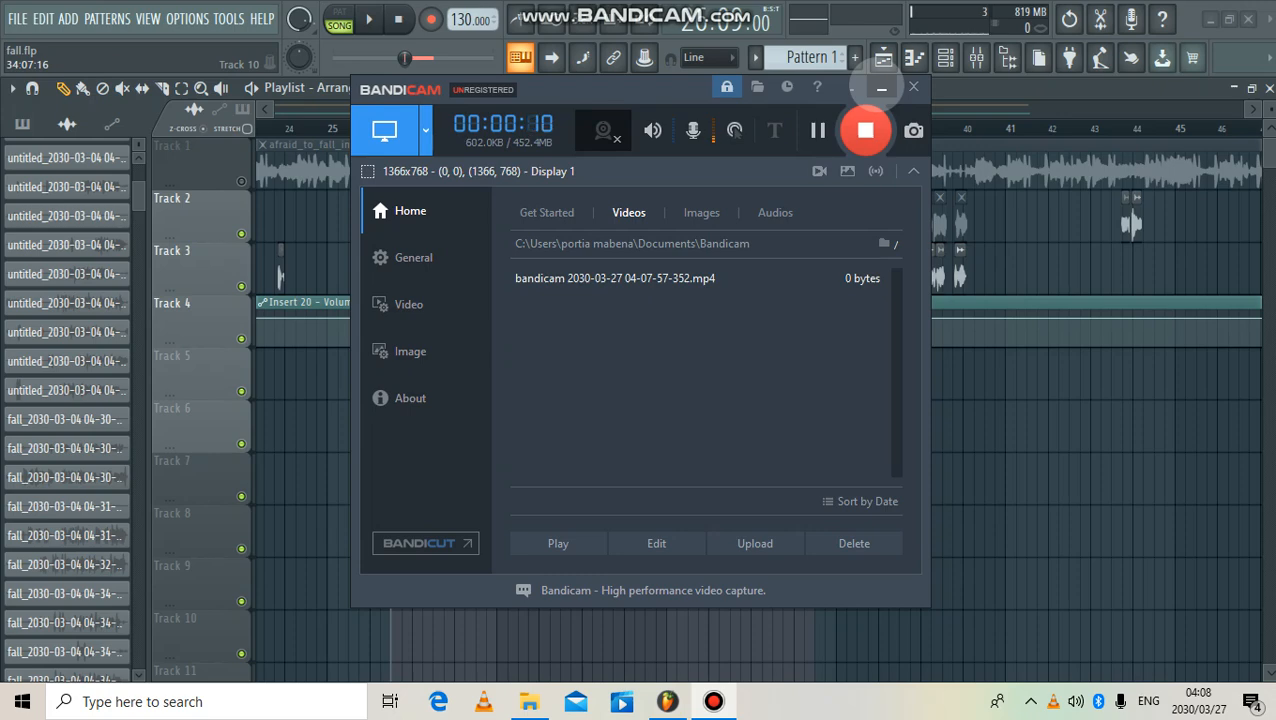
- Listen to the selected vocal section with the instrumental on Track 1 brought in, leaving that track muted again
{"action": "left_click", "coordinate": [881, 88]}
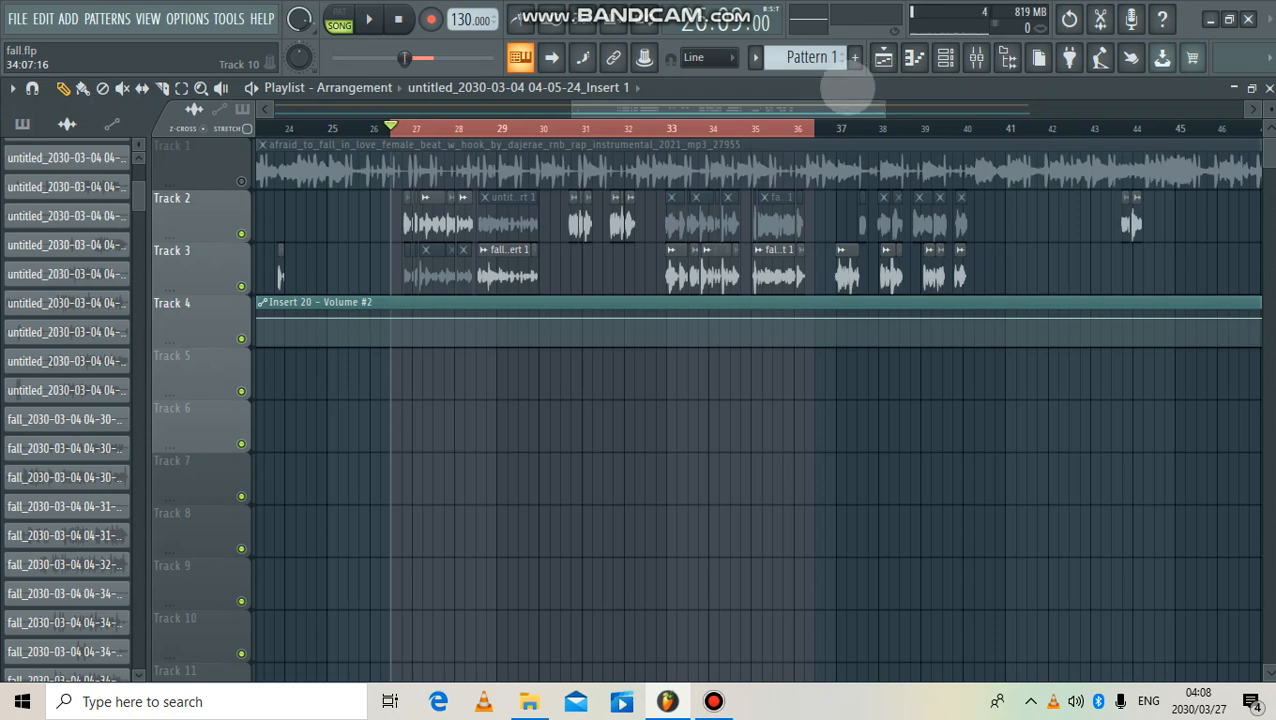
{"action": "left_click_drag", "start_coordinate": [786, 107], "coordinate": [595, 108]}
{"action": "scroll", "coordinate": [595, 106], "scroll_direction": "up", "scroll_amount": 3}
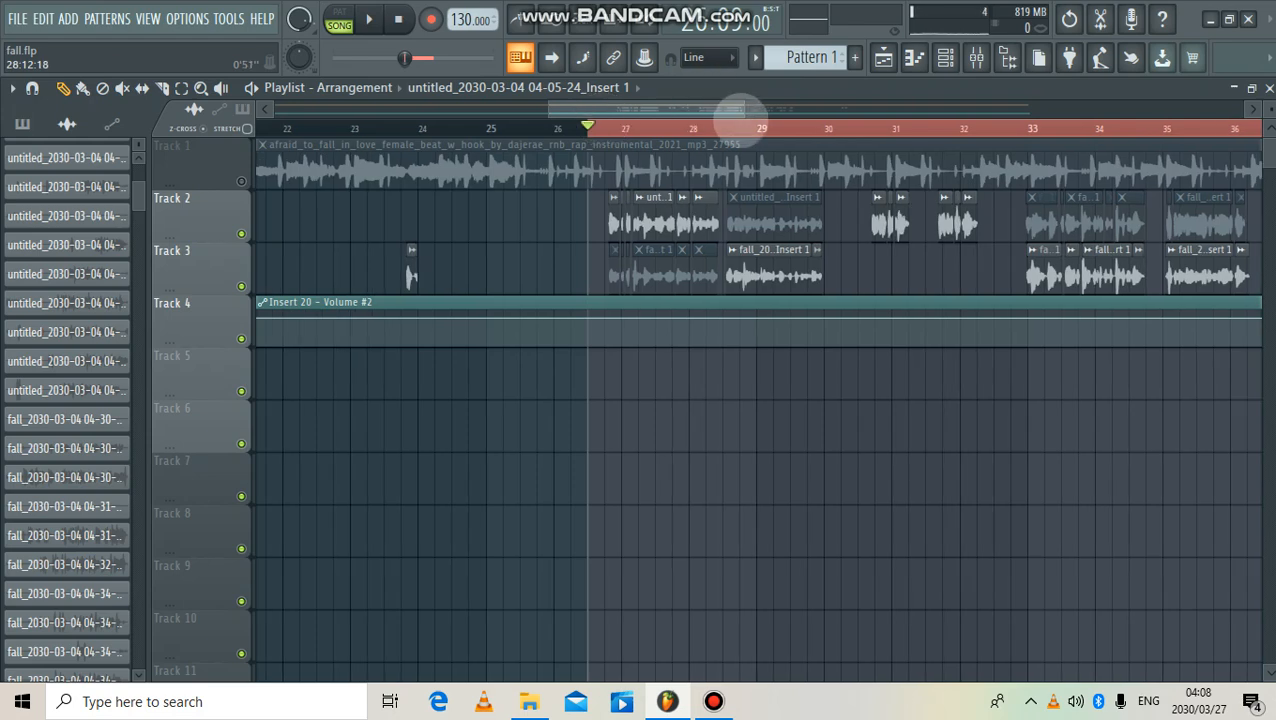
{"action": "left_click_drag", "start_coordinate": [743, 107], "coordinate": [766, 108]}
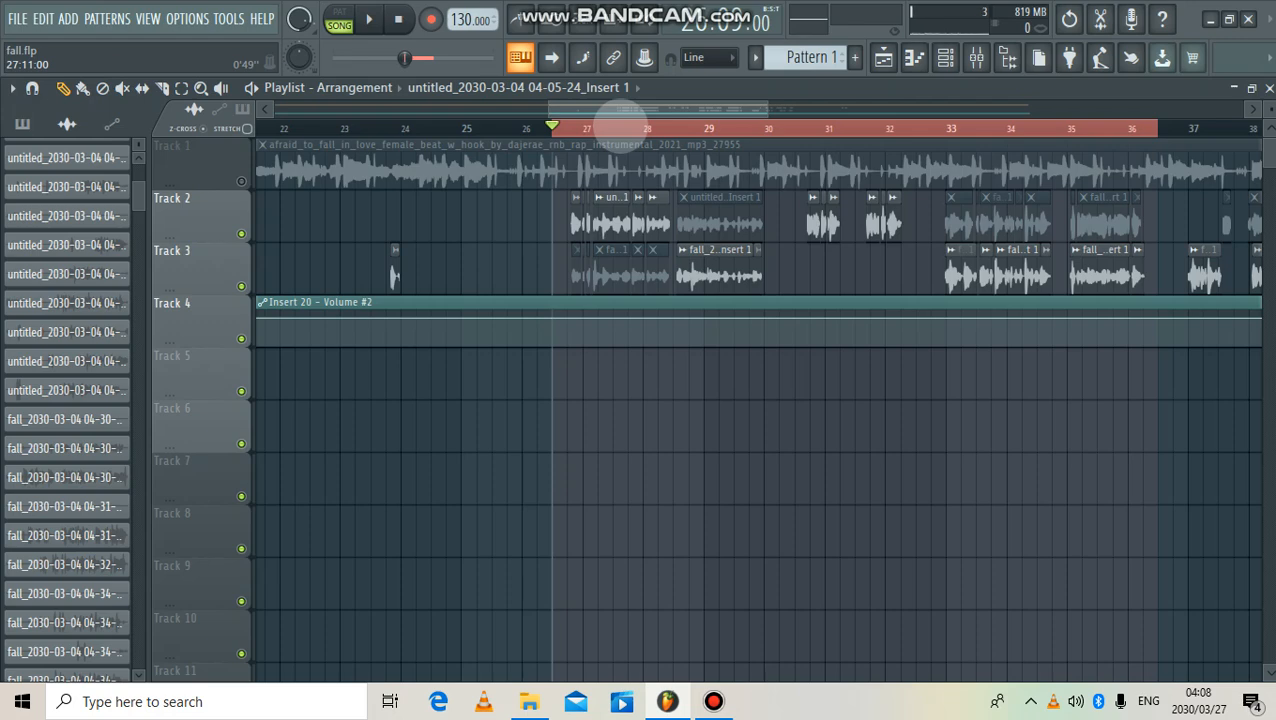
{"action": "key", "text": "space"}
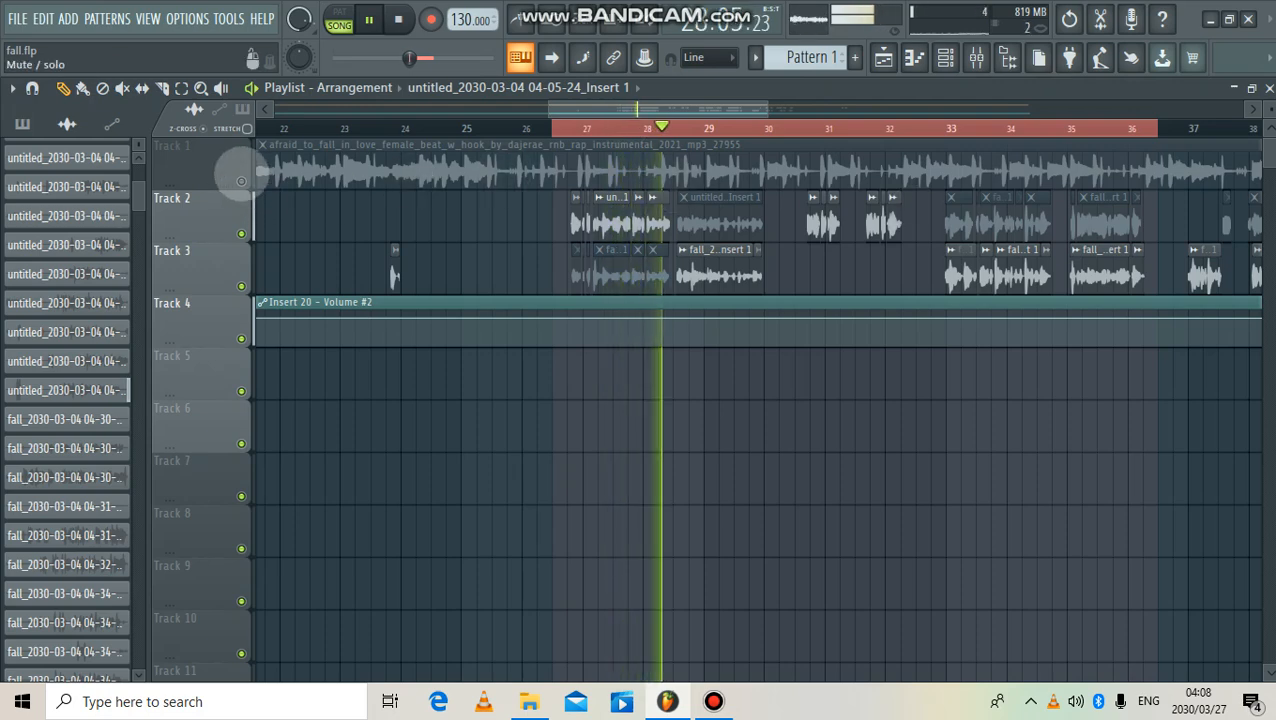
{"action": "left_click", "coordinate": [241, 181]}
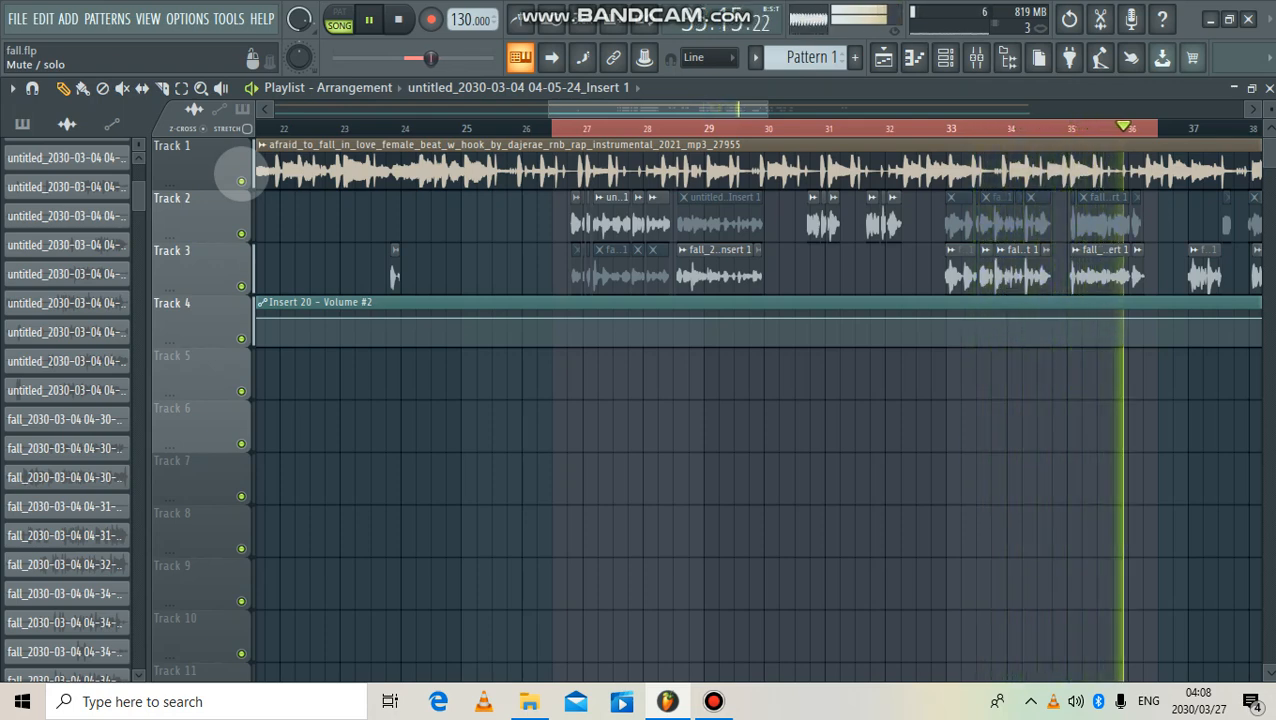
{"action": "key", "text": "space"}
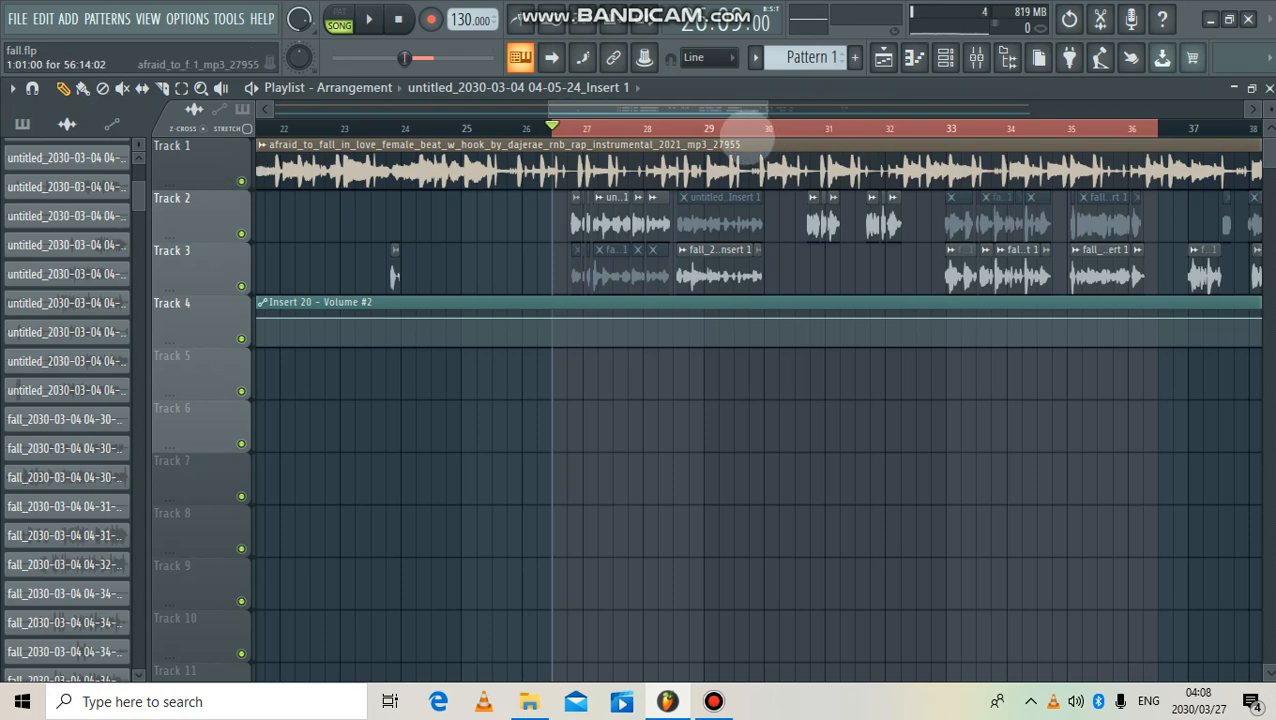
{"action": "left_click_drag", "start_coordinate": [768, 108], "coordinate": [790, 108]}
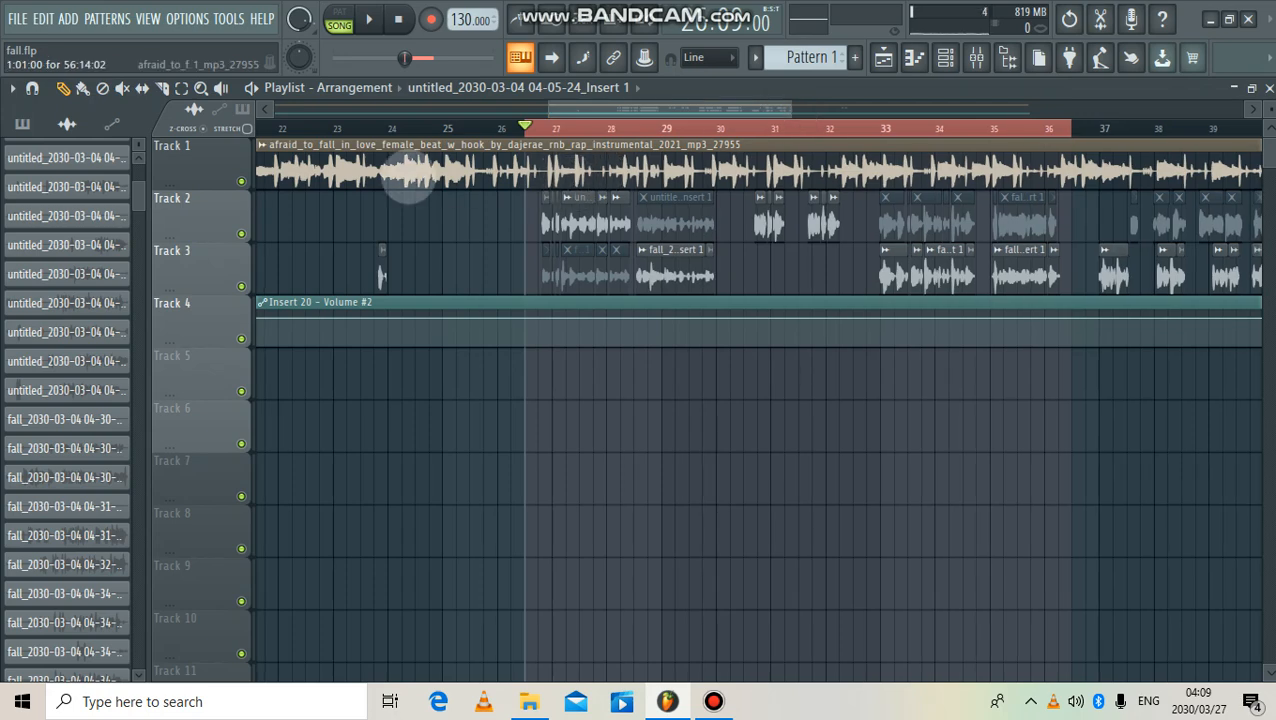
{"action": "left_click", "coordinate": [241, 181]}
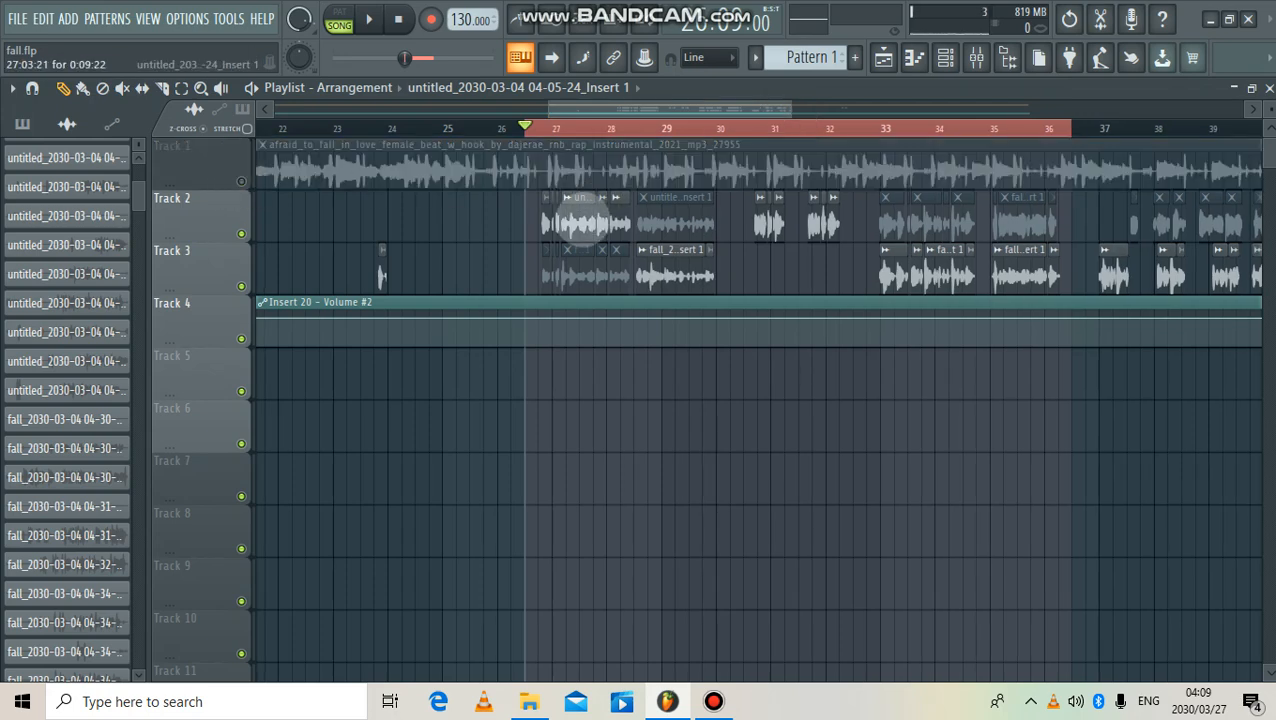
- Try extending the start of the first vocal clip on Track 2 back to the playhead, and trim it back
{"action": "double_click", "coordinate": [582, 205]}
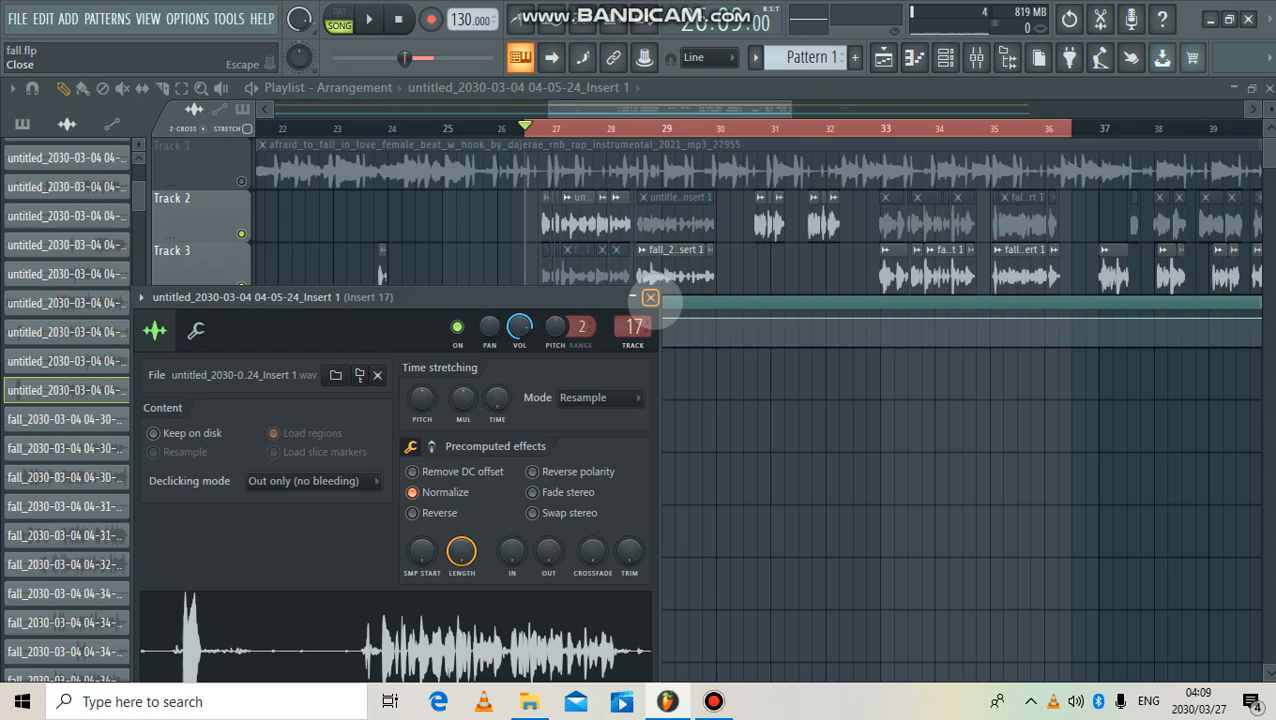
{"action": "left_click", "coordinate": [650, 298]}
{"action": "scroll", "coordinate": [545, 172], "scroll_direction": "up", "scroll_amount": 4}
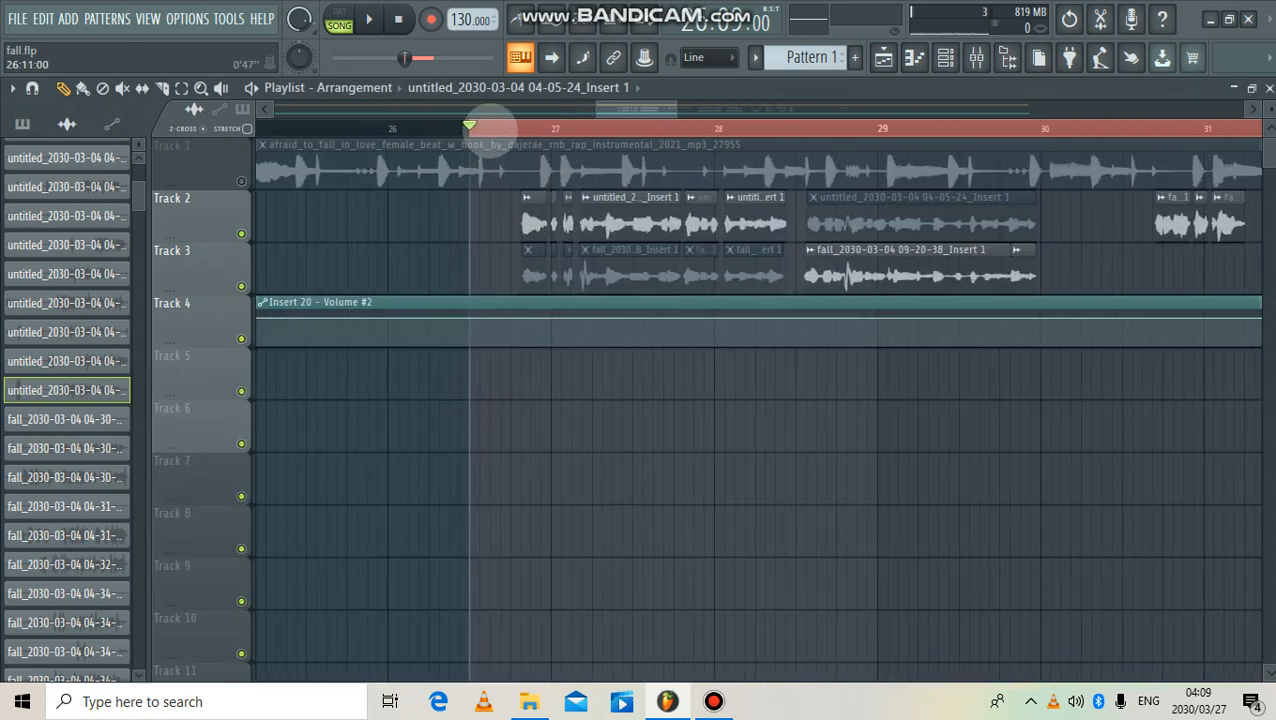
{"action": "scroll", "coordinate": [490, 130], "scroll_direction": "up", "scroll_amount": 3}
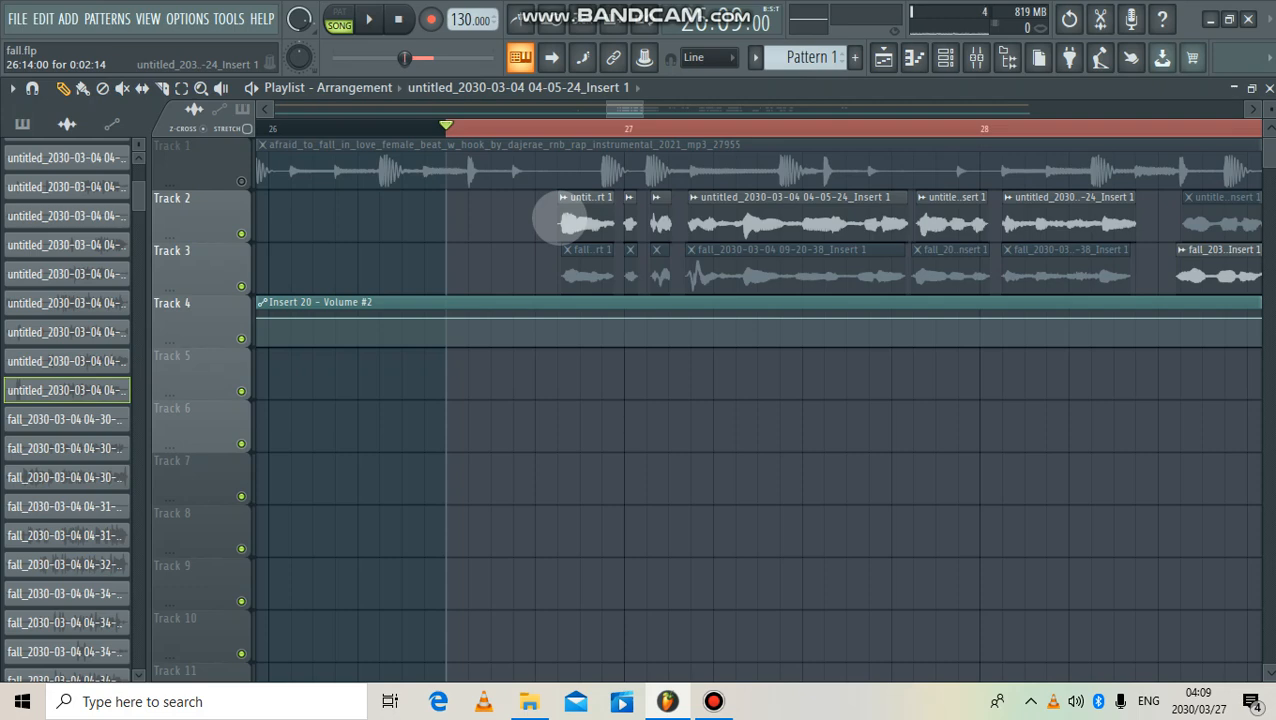
{"action": "left_click_drag", "start_coordinate": [555, 222], "coordinate": [442, 265]}
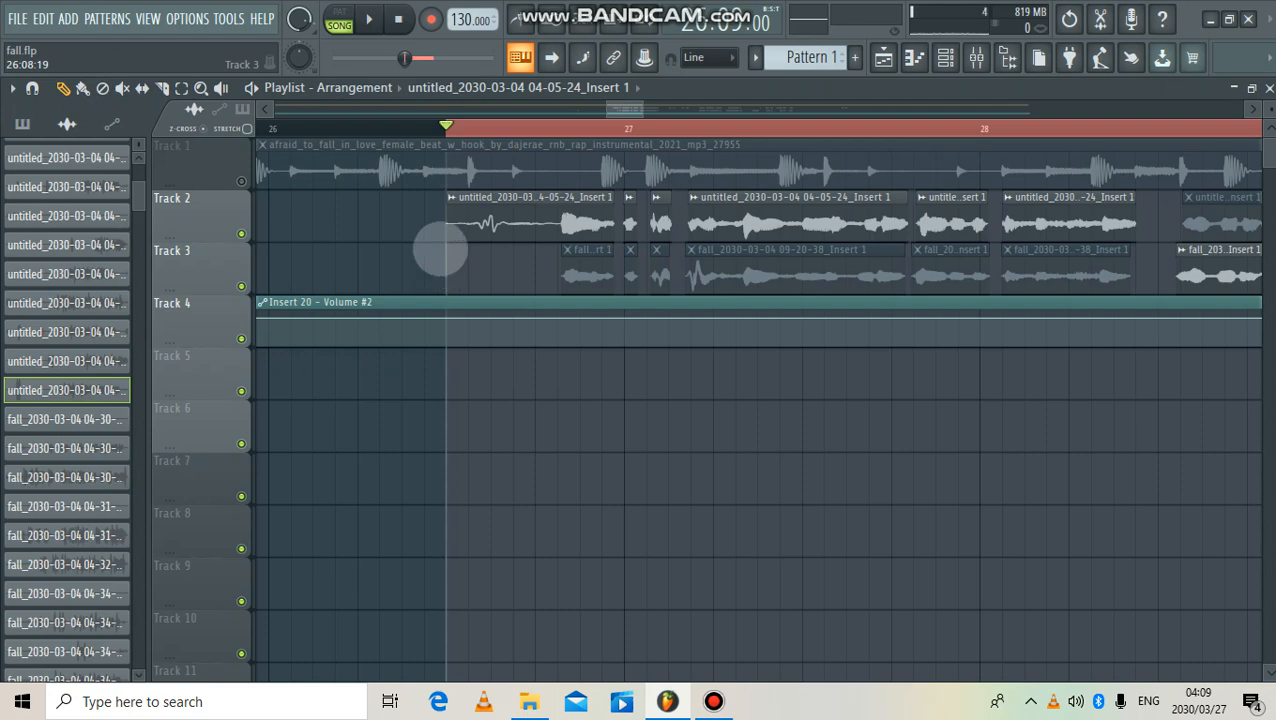
{"action": "left_click_drag", "start_coordinate": [447, 216], "coordinate": [549, 250]}
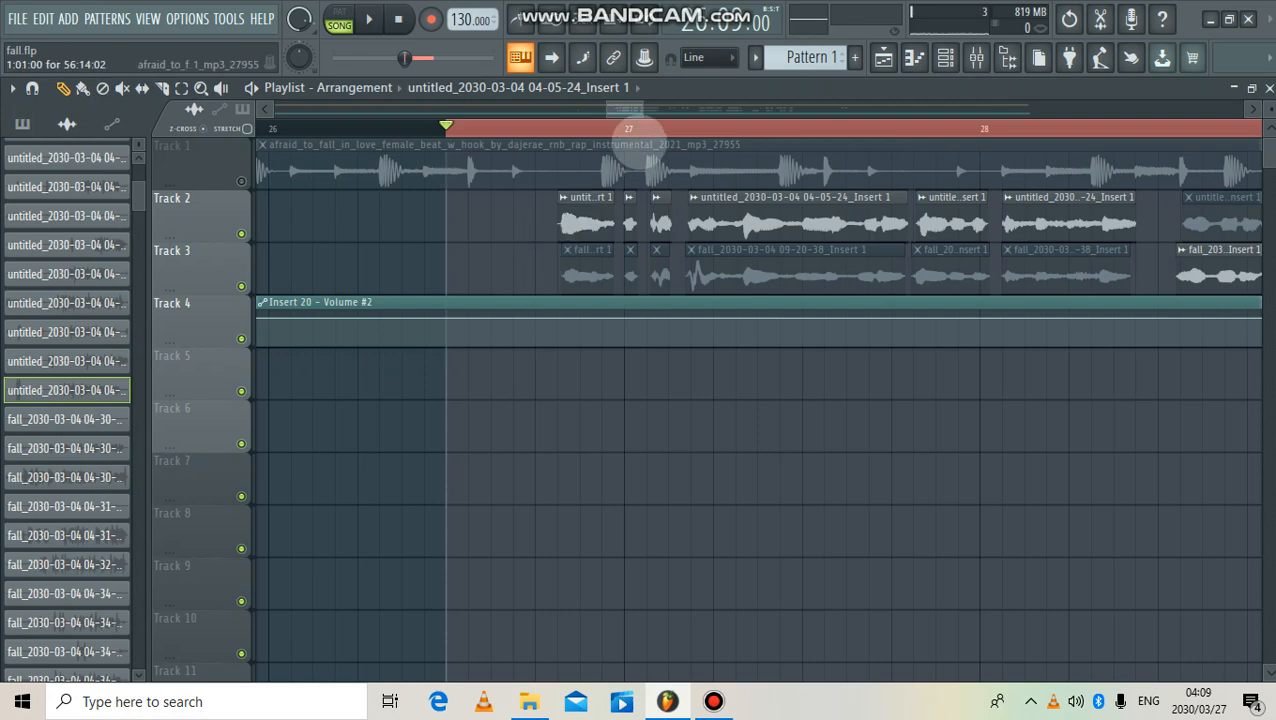
- Load Fruity Peak Controller into slot 1 of the vocal's mixer track, Insert 17
{"action": "left_click_drag", "start_coordinate": [640, 108], "coordinate": [688, 108]}
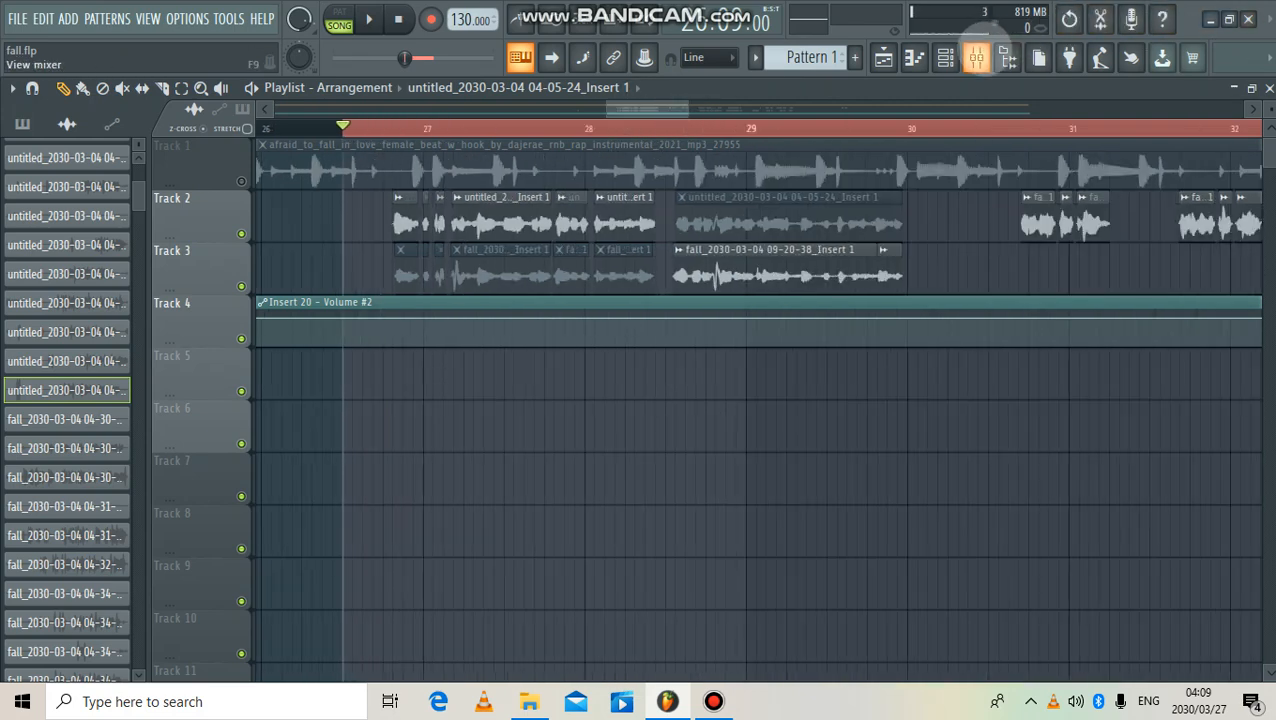
{"action": "left_click", "coordinate": [976, 57]}
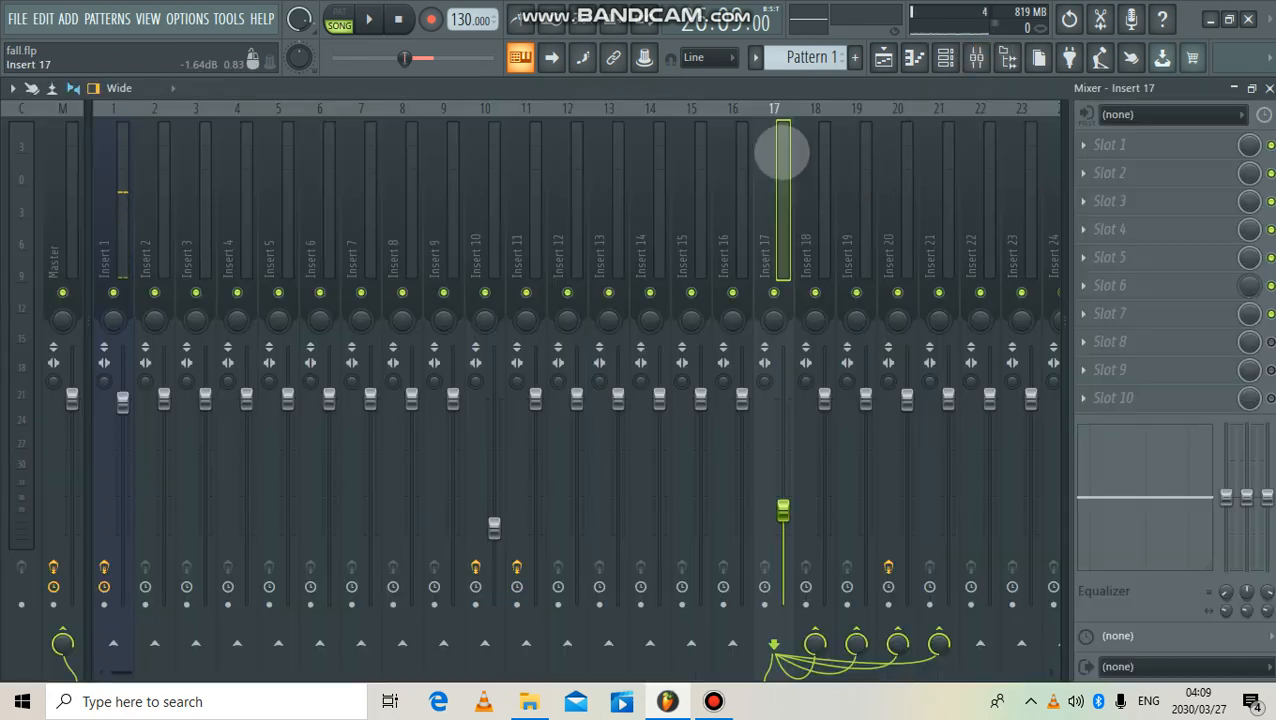
{"action": "left_click", "coordinate": [1136, 144]}
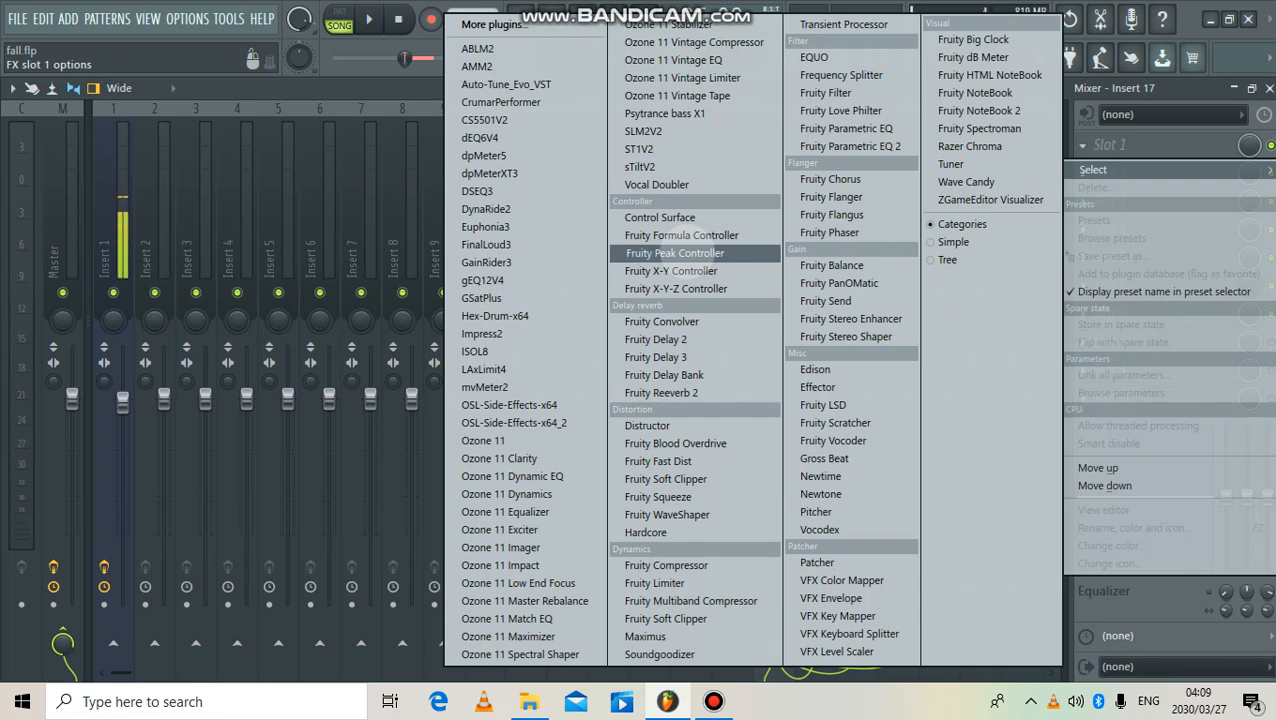
{"action": "left_click", "coordinate": [675, 253]}
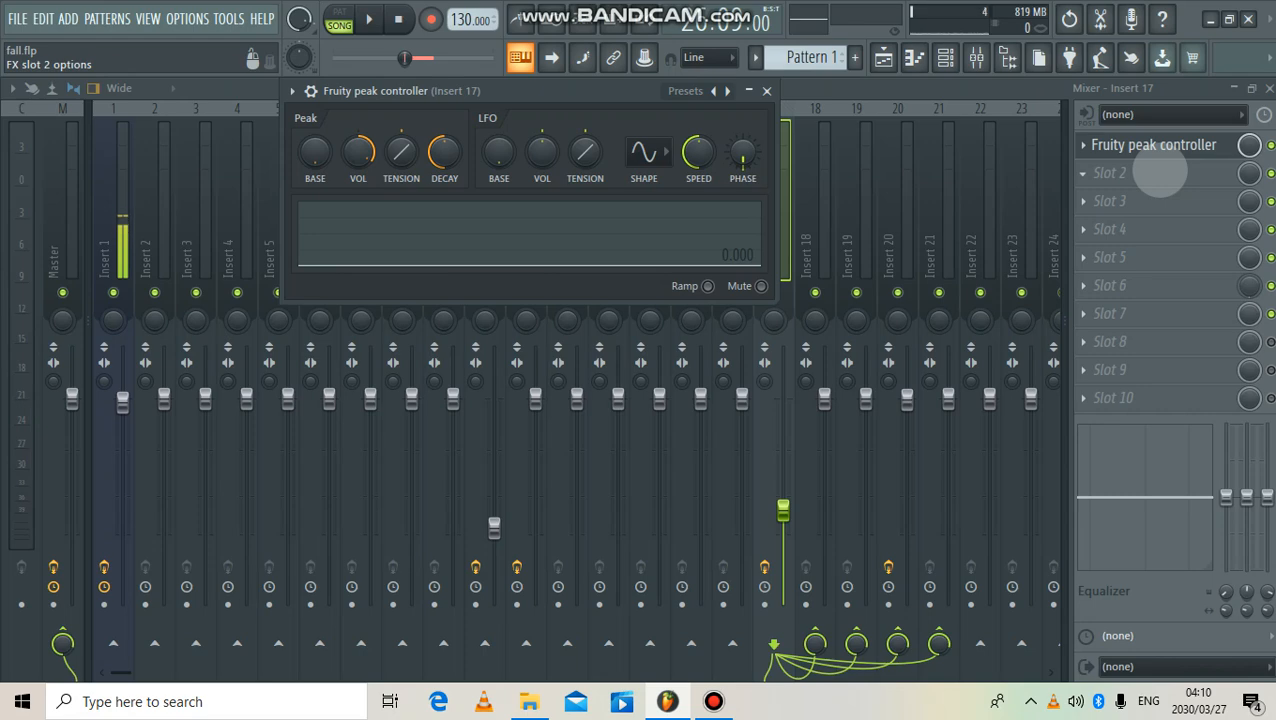
- Load Fruity Reeverb 2 into slot 2 of Insert 17, raise its low cut and adjust its decay time
{"action": "left_click", "coordinate": [1160, 172]}
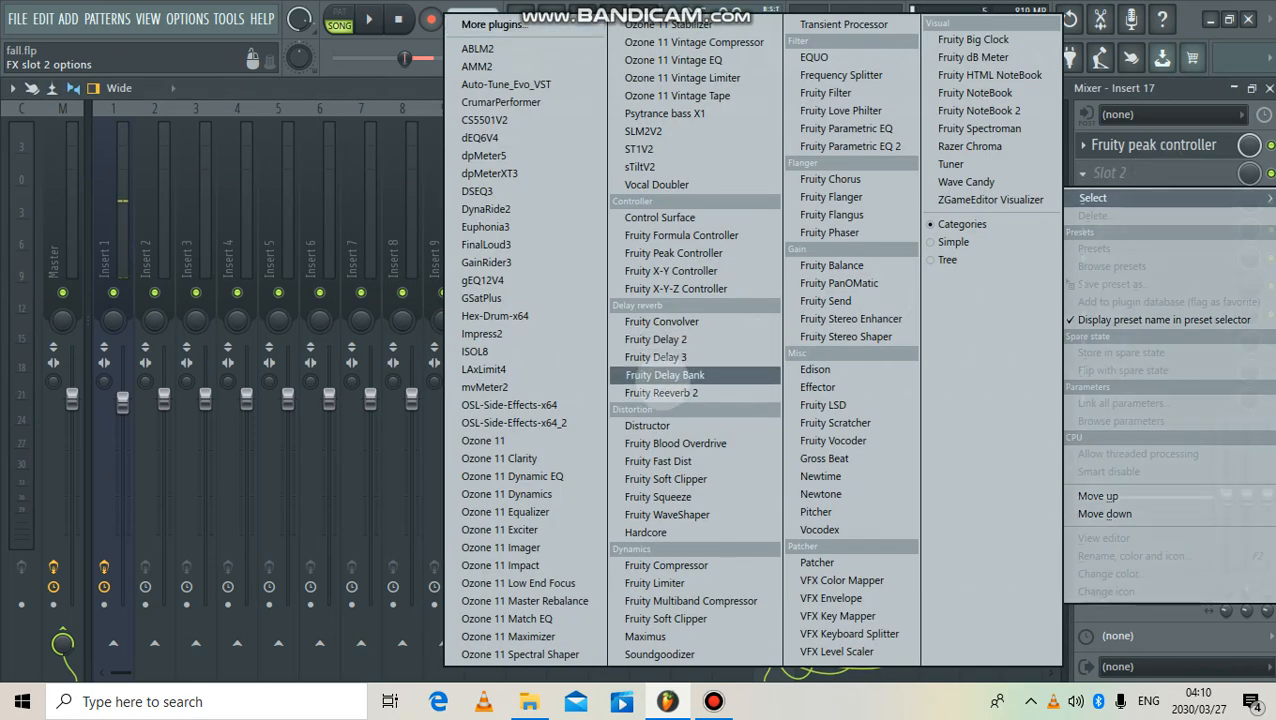
{"action": "left_click", "coordinate": [660, 392]}
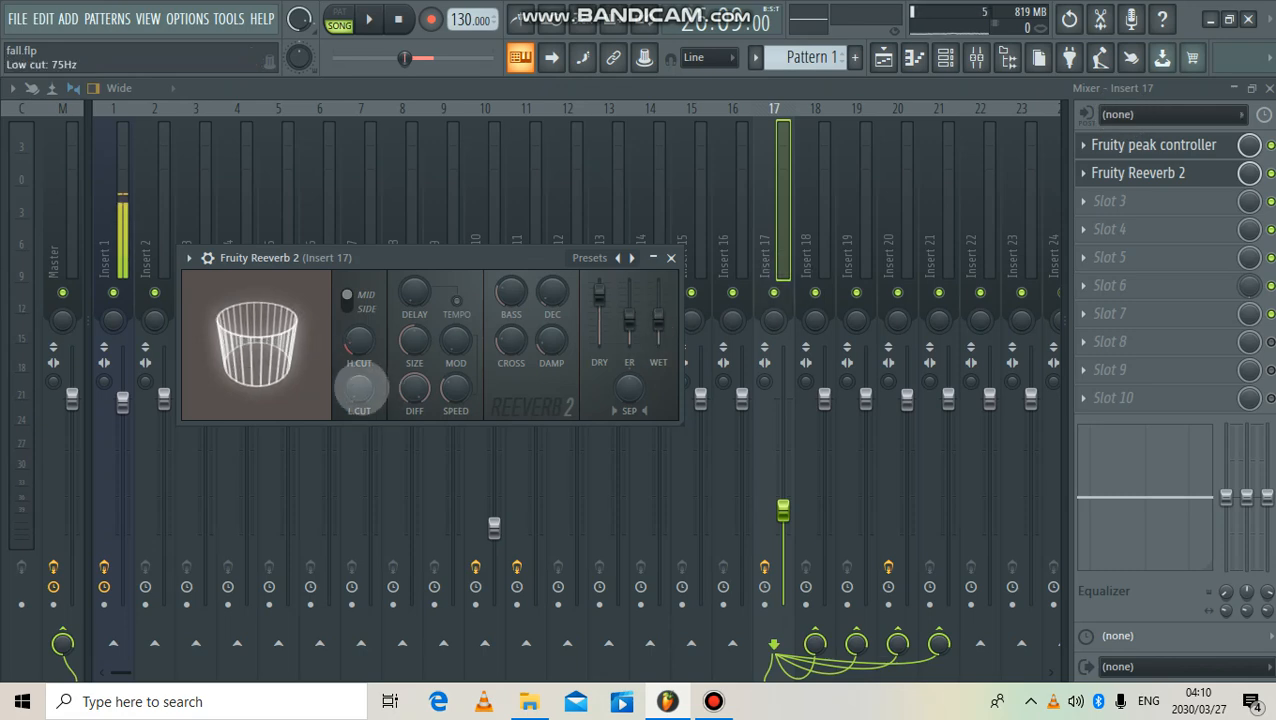
{"action": "left_click_drag", "start_coordinate": [359, 388], "coordinate": [359, 368]}
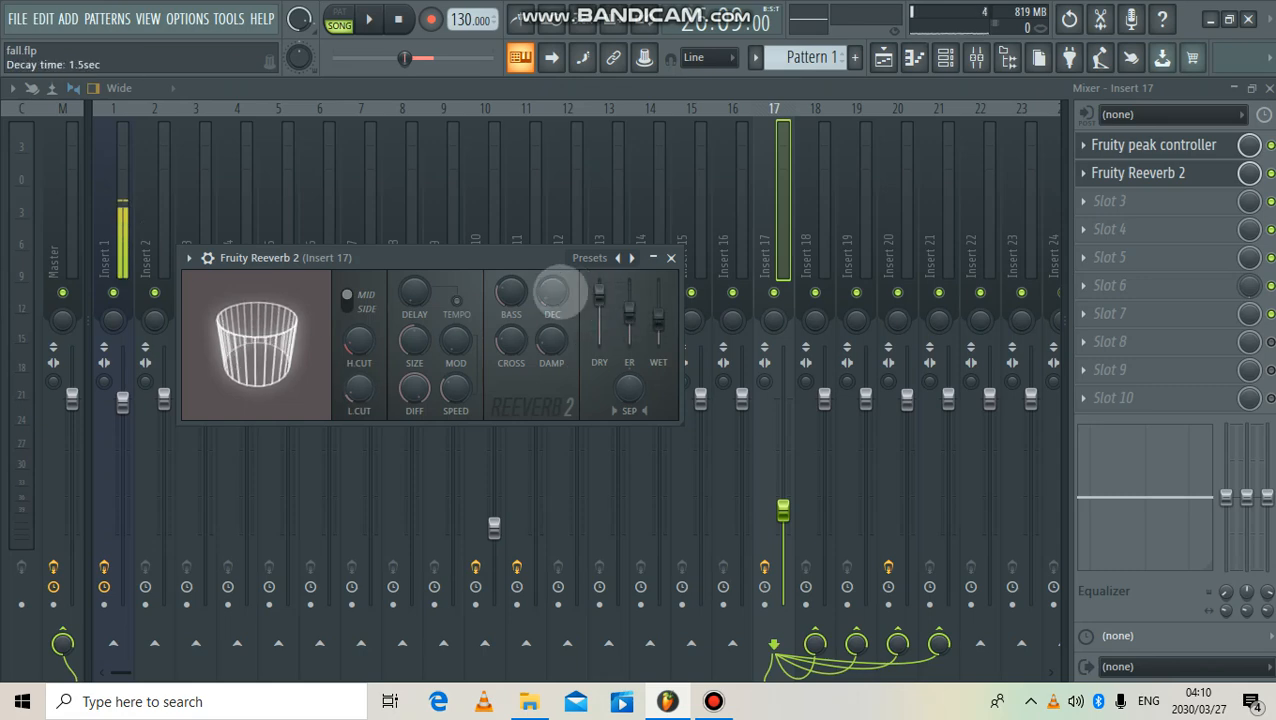
{"action": "left_click_drag", "start_coordinate": [552, 292], "coordinate": [552, 291]}
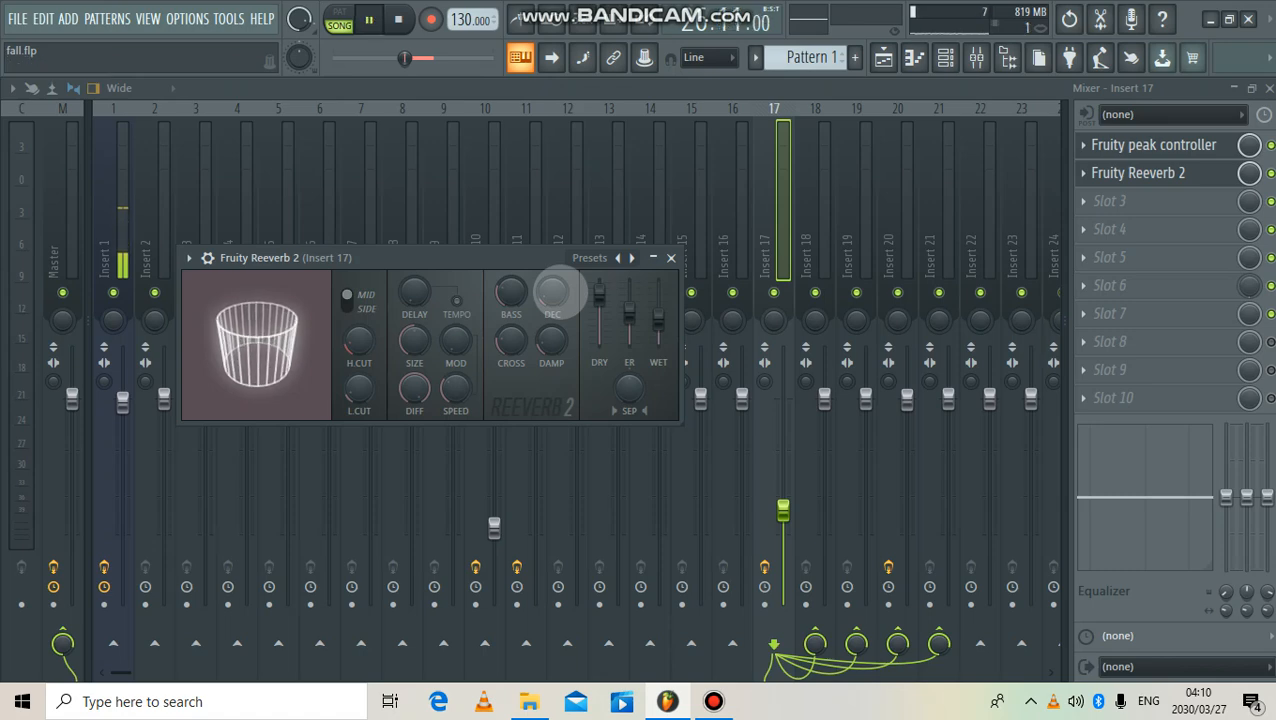
- Set the Fruity Reeverb 2 mix level to 35% while auditioning the vocal section
{"action": "key", "text": "space"}
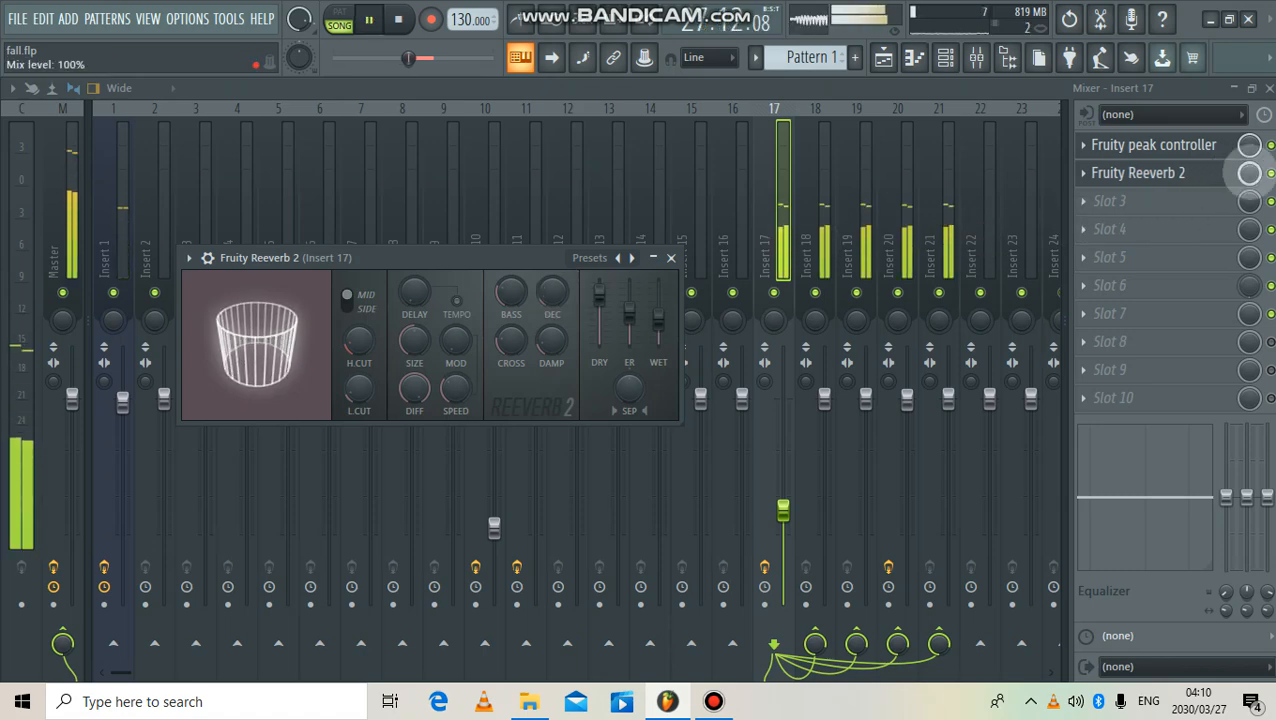
{"action": "key", "text": "space"}
{"action": "left_click", "coordinate": [1247, 173]}
{"action": "left_click_drag", "start_coordinate": [1247, 173], "coordinate": [1247, 230]}
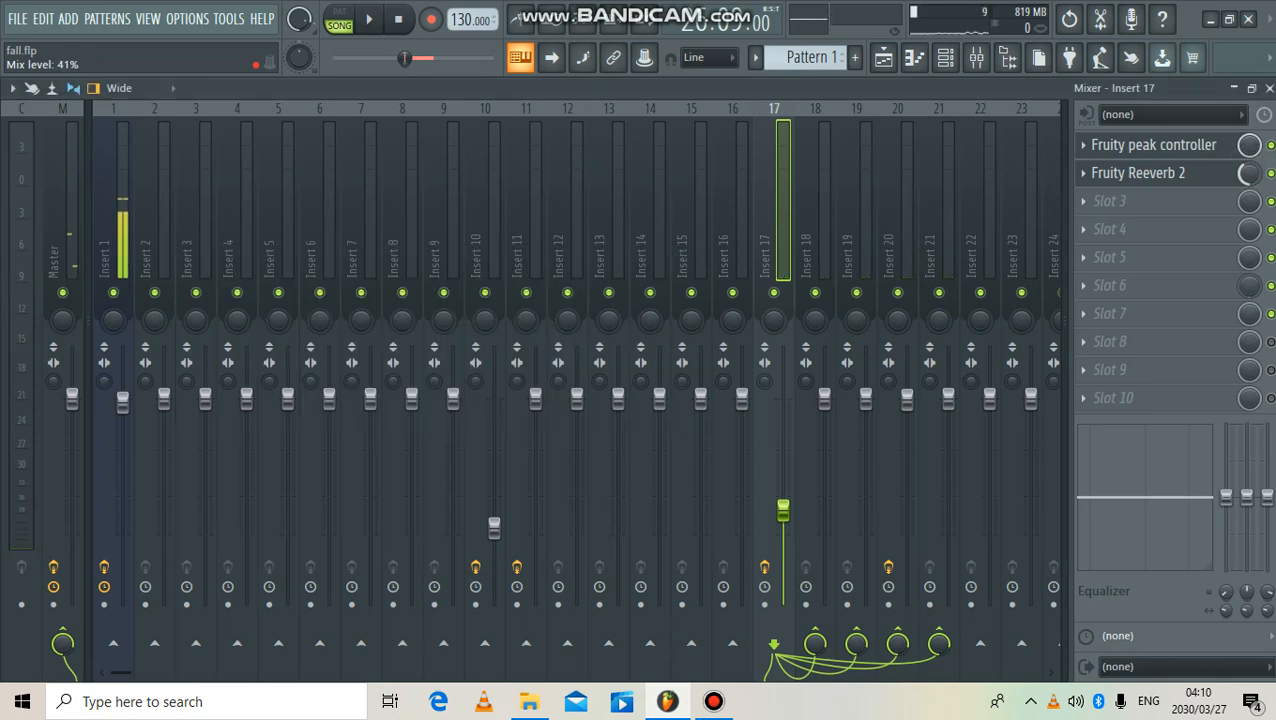
{"action": "key", "text": "space"}
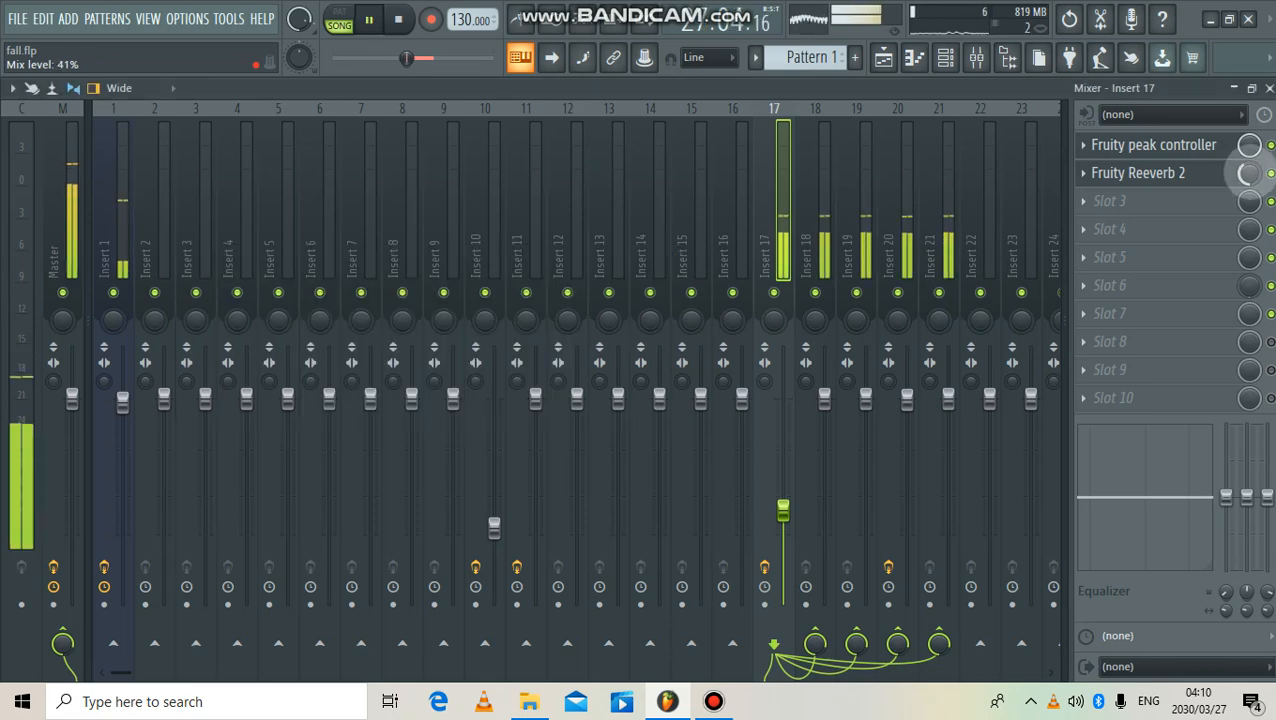
{"action": "left_click_drag", "start_coordinate": [1247, 230], "coordinate": [1247, 242]}
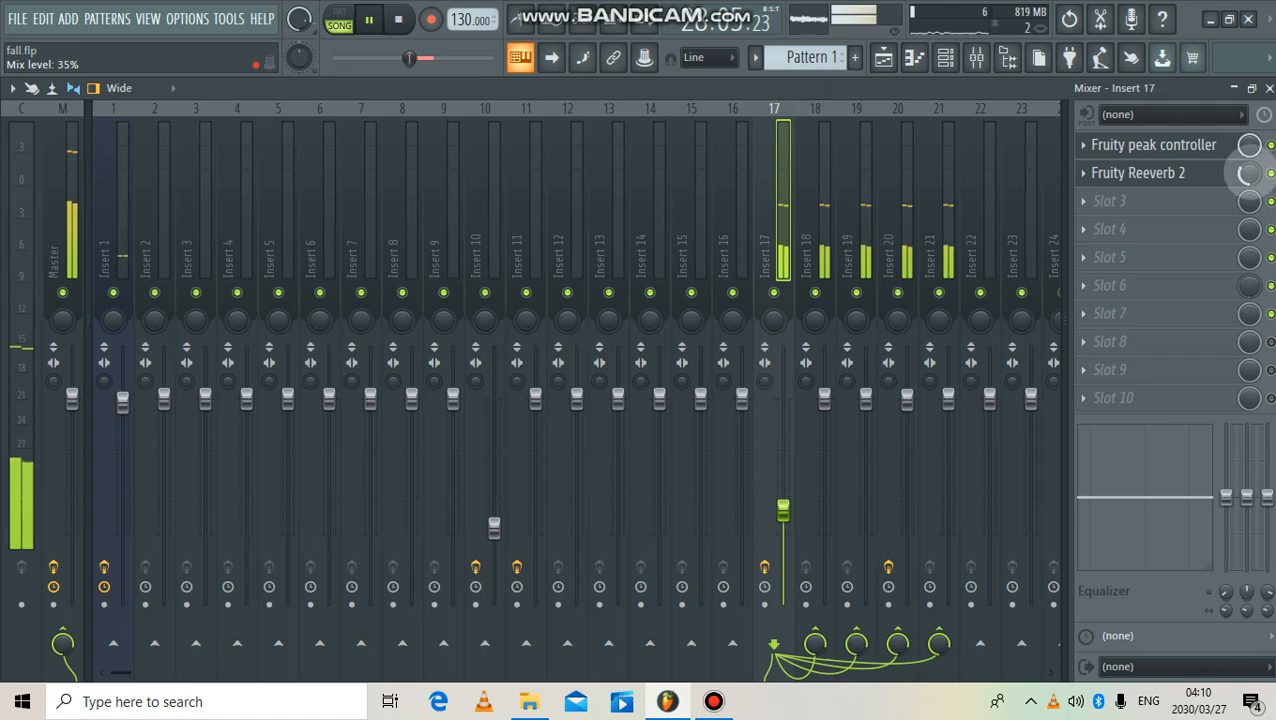
{"action": "key", "text": "space"}
- Link the Fruity Reeverb 2 mix level to Insert 17's Peak ctrl - Peak using the Inverted mapping formula
{"action": "right_click", "coordinate": [1247, 173]}
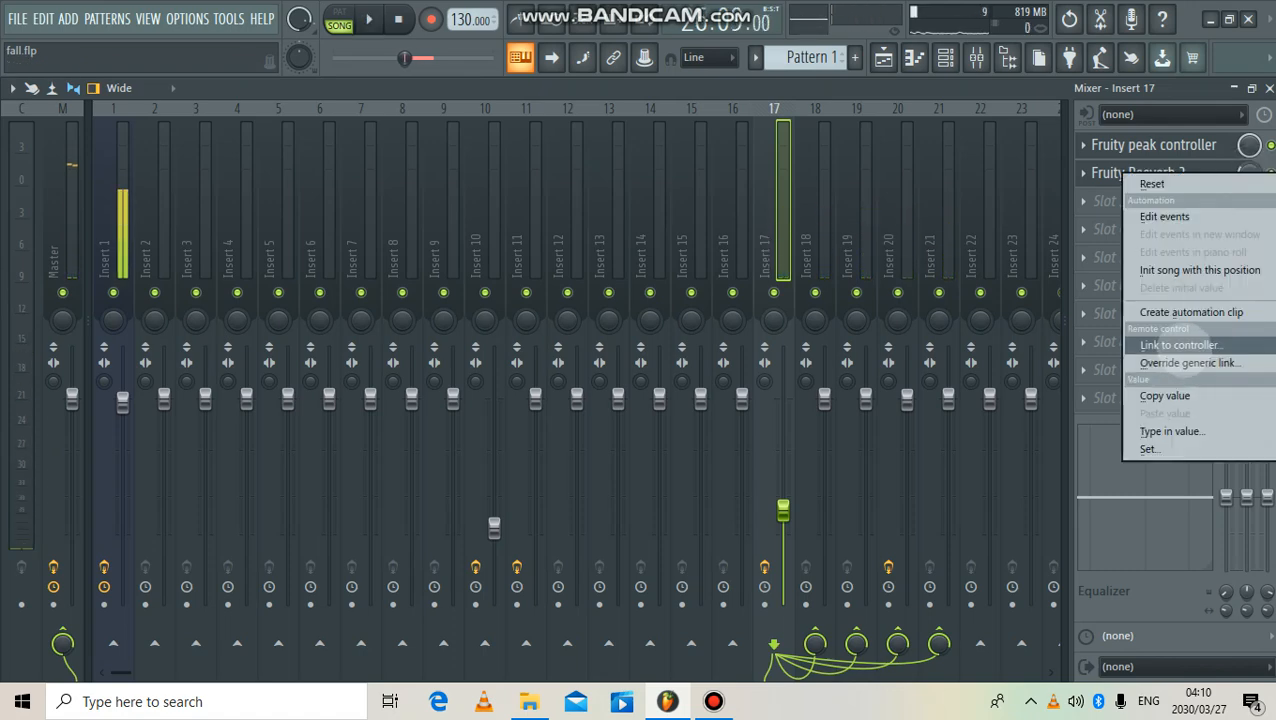
{"action": "left_click", "coordinate": [1172, 345]}
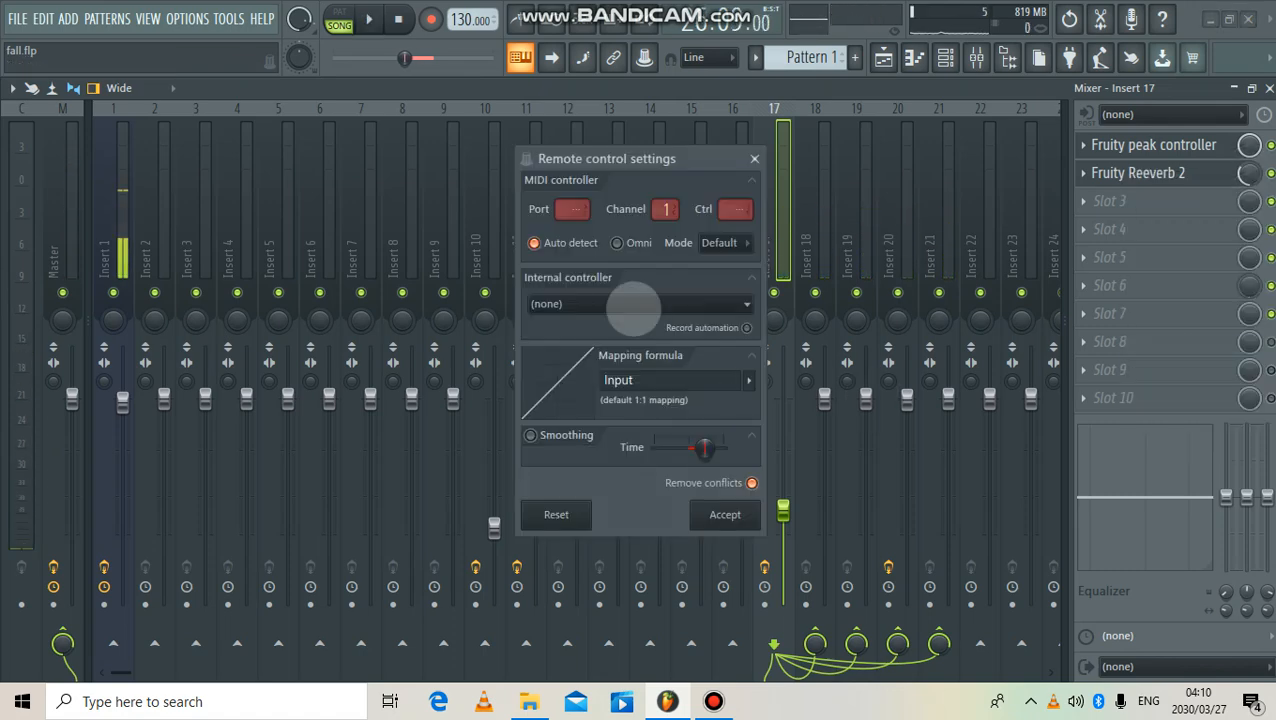
{"action": "left_click", "coordinate": [632, 306]}
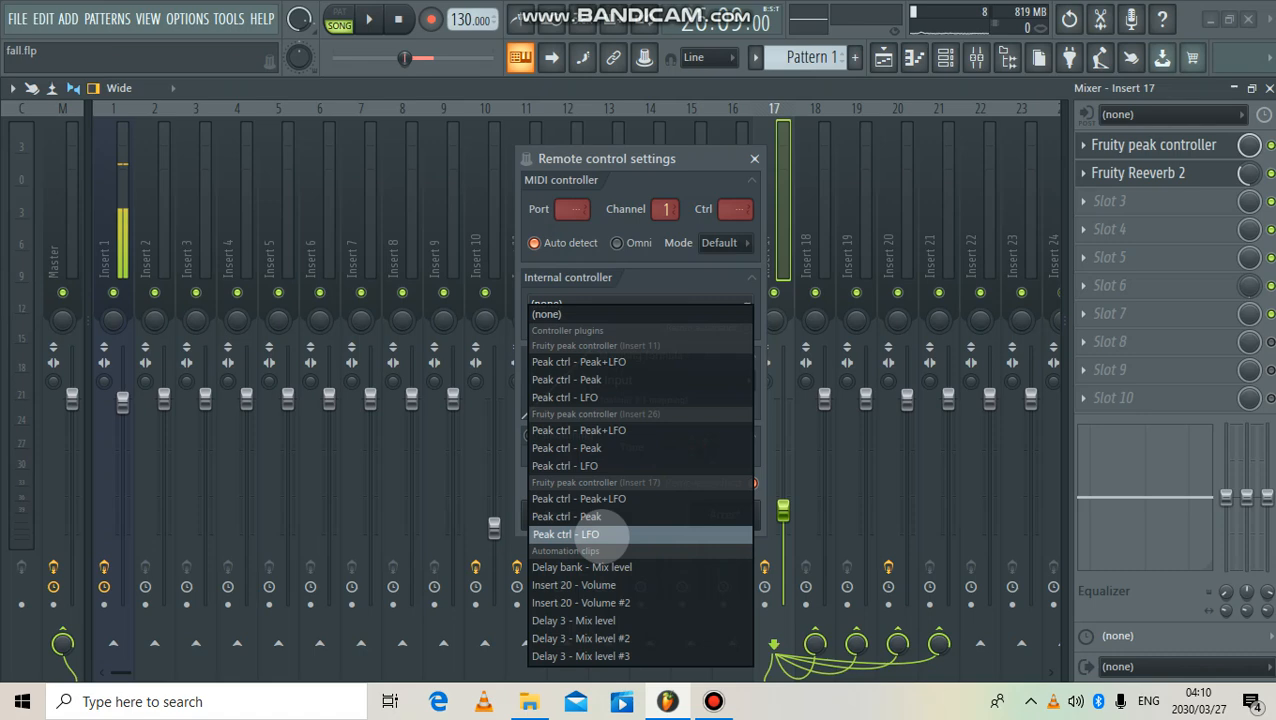
{"action": "left_click", "coordinate": [596, 517]}
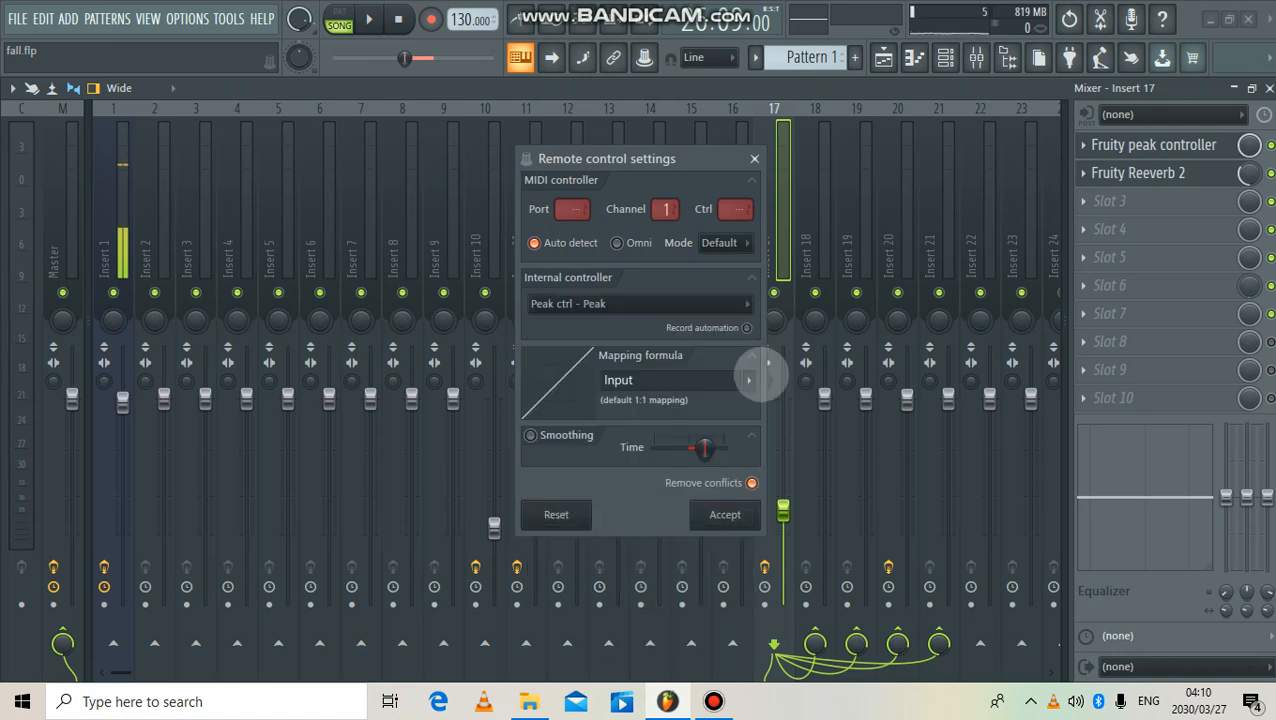
{"action": "left_click", "coordinate": [748, 380]}
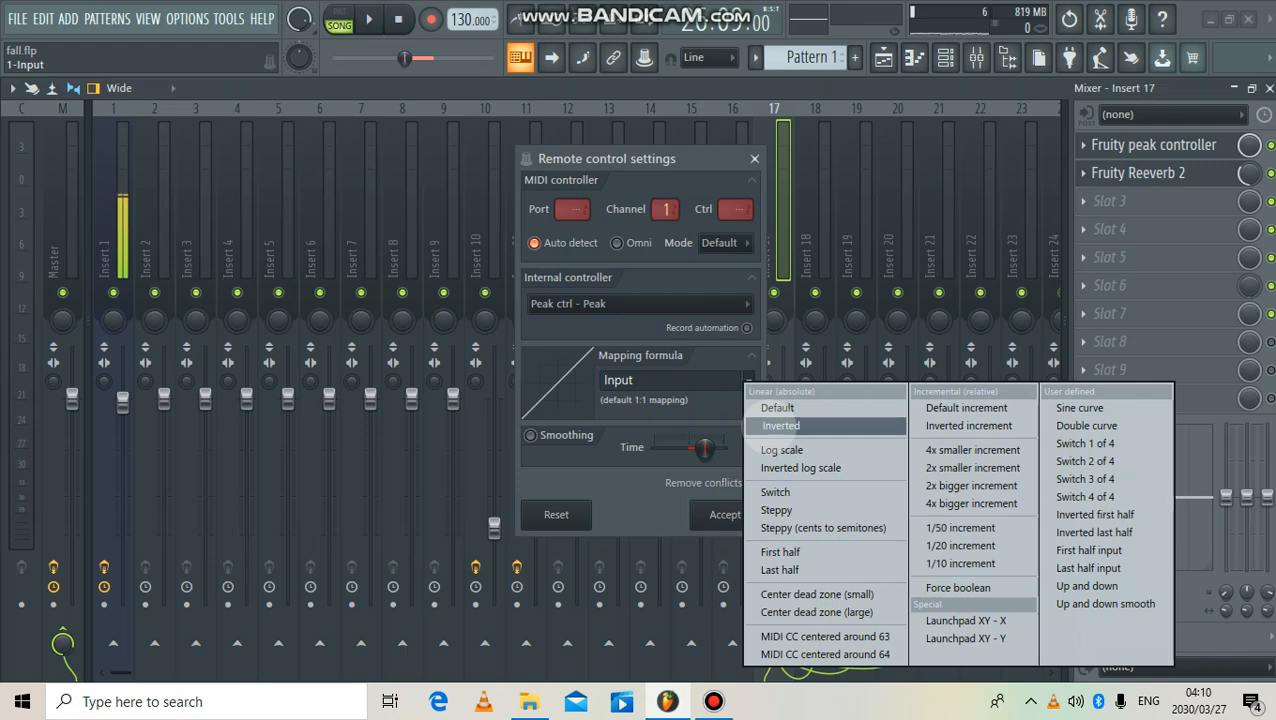
{"action": "left_click", "coordinate": [781, 425]}
{"action": "left_click", "coordinate": [724, 514]}
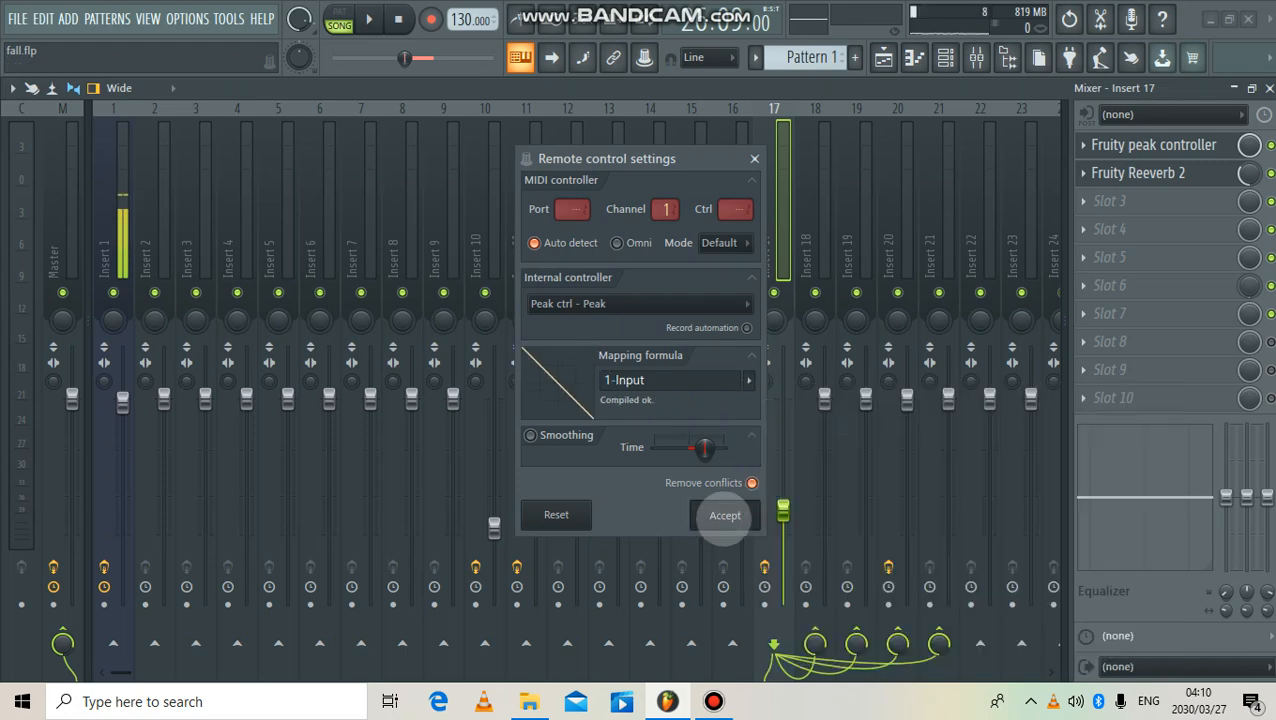
- Audition the linked reverb on the vocal and set the Insert 17 peak controller's peak base level to 32%
{"action": "key", "text": "space"}
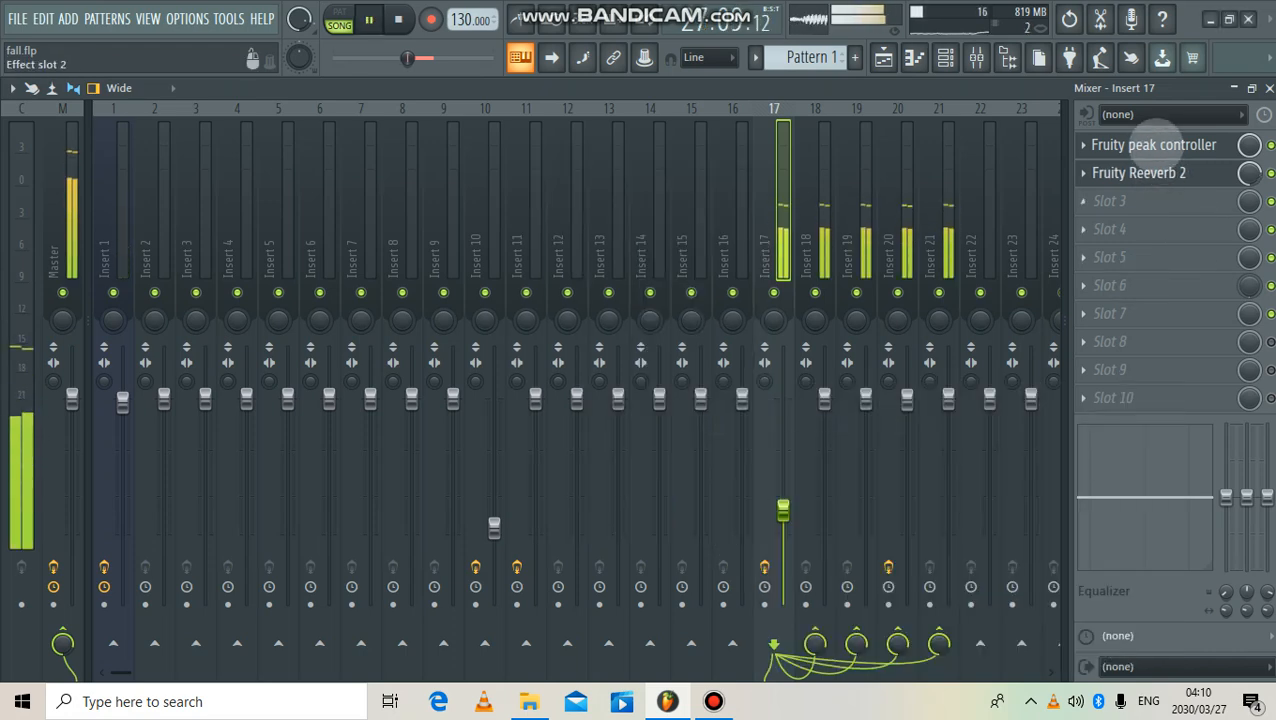
{"action": "key", "text": "space"}
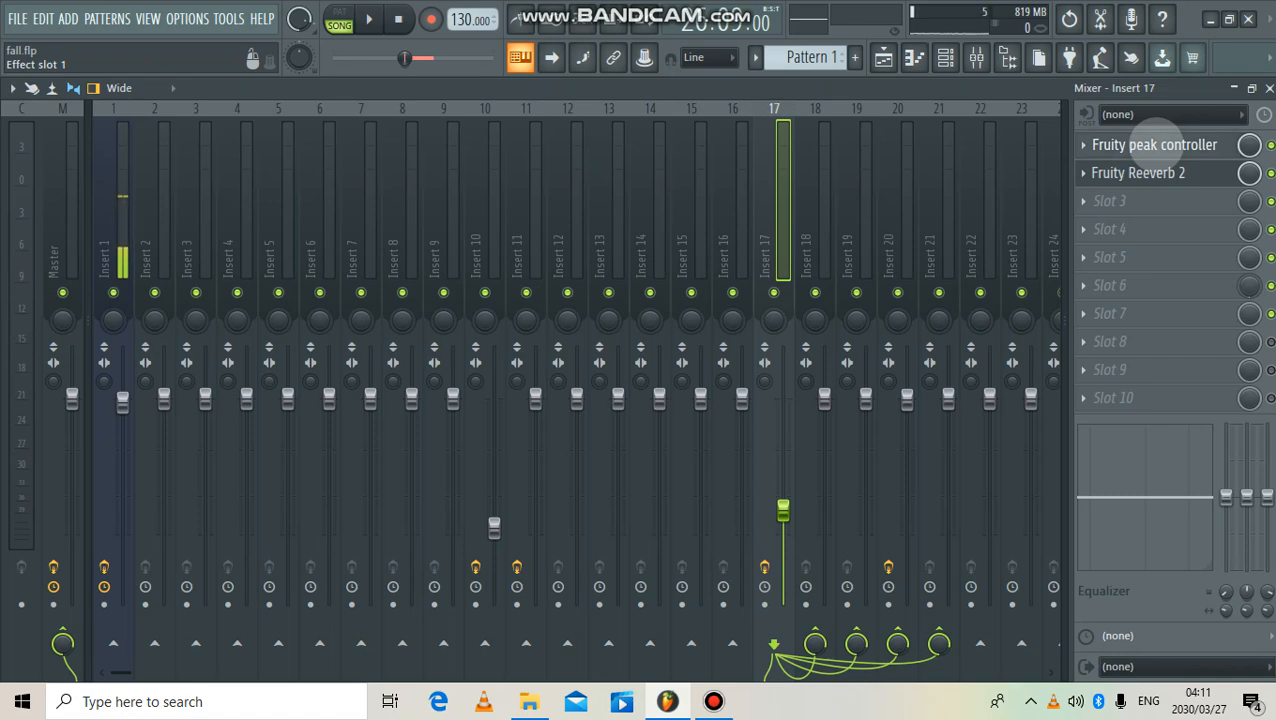
{"action": "left_click", "coordinate": [1155, 145]}
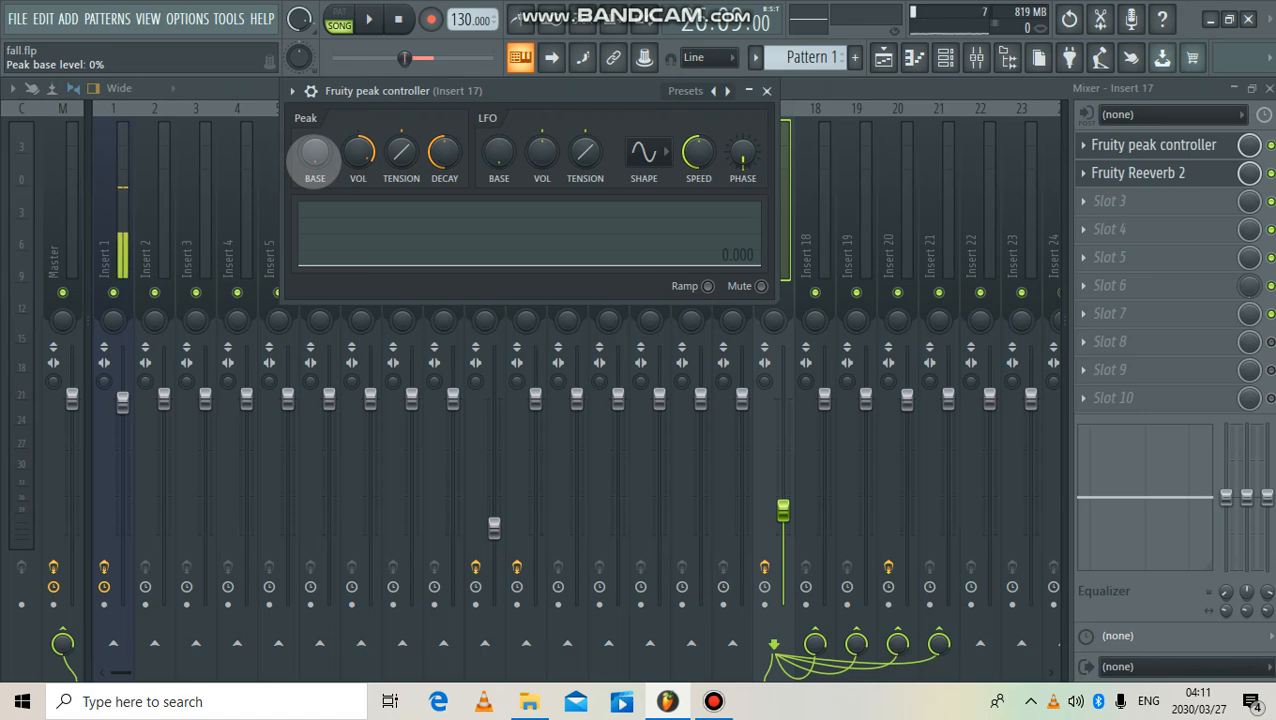
{"action": "left_click_drag", "start_coordinate": [315, 152], "coordinate": [315, 132]}
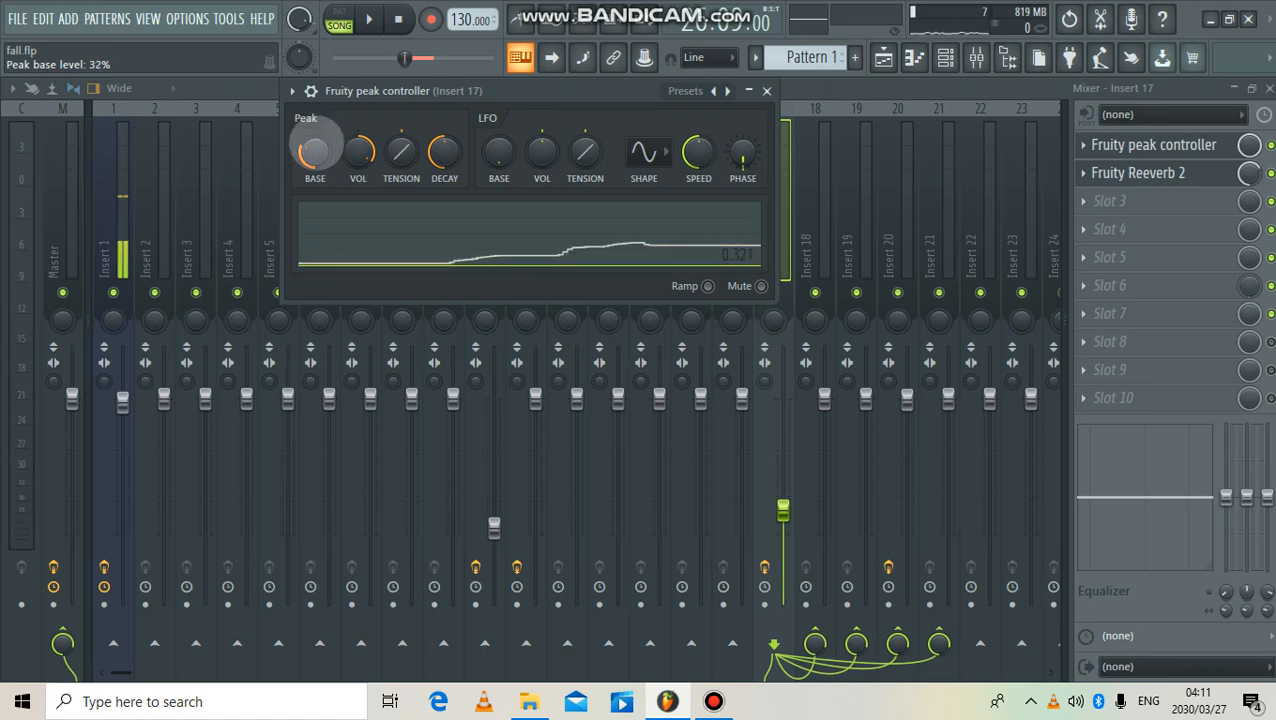
- Raise the Insert 17 peak controller's peak base level to 91% while auditioning the vocal and close the plugin
{"action": "key", "text": "space"}
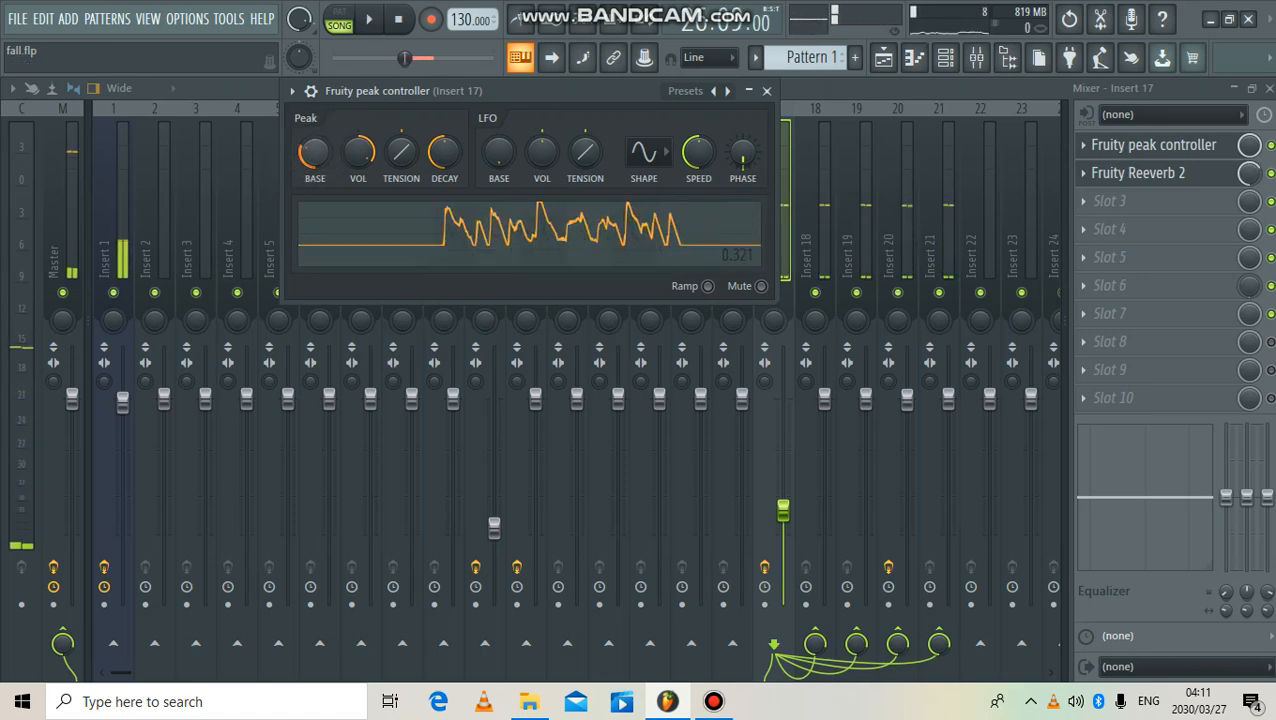
{"action": "left_click_drag", "start_coordinate": [314, 151], "coordinate": [314, 135]}
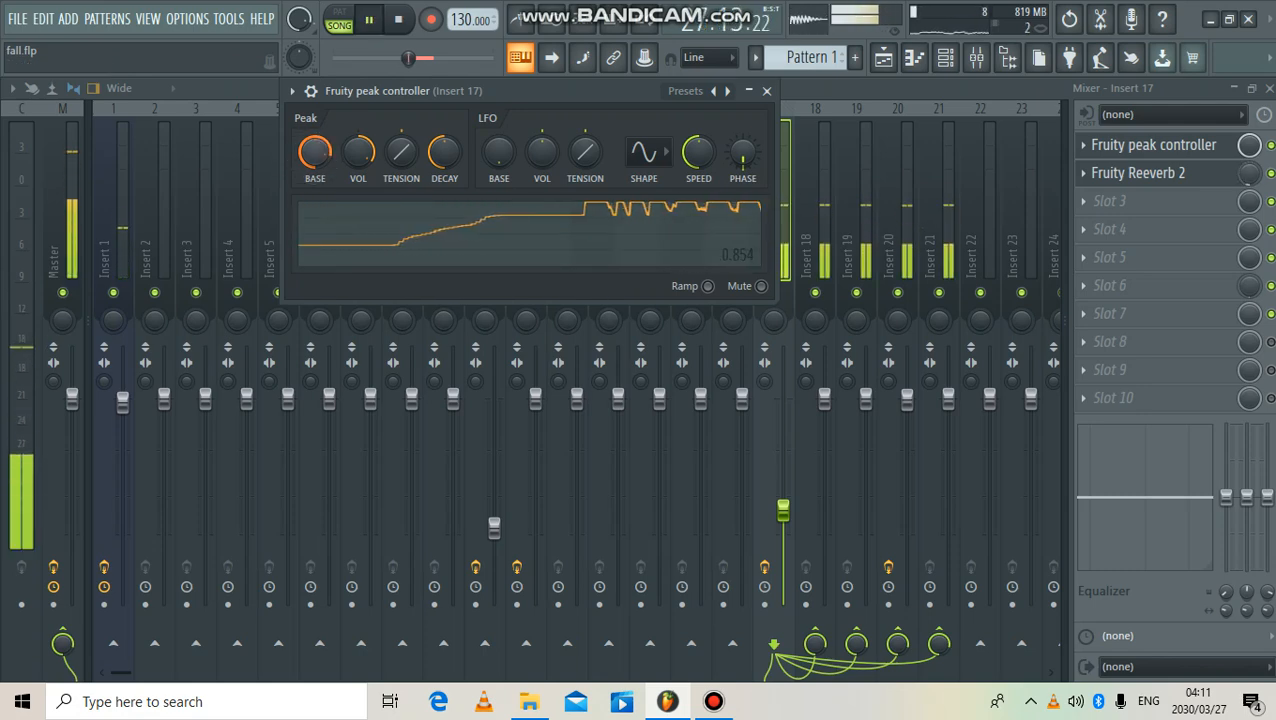
{"action": "left_click_drag", "start_coordinate": [314, 151], "coordinate": [314, 142]}
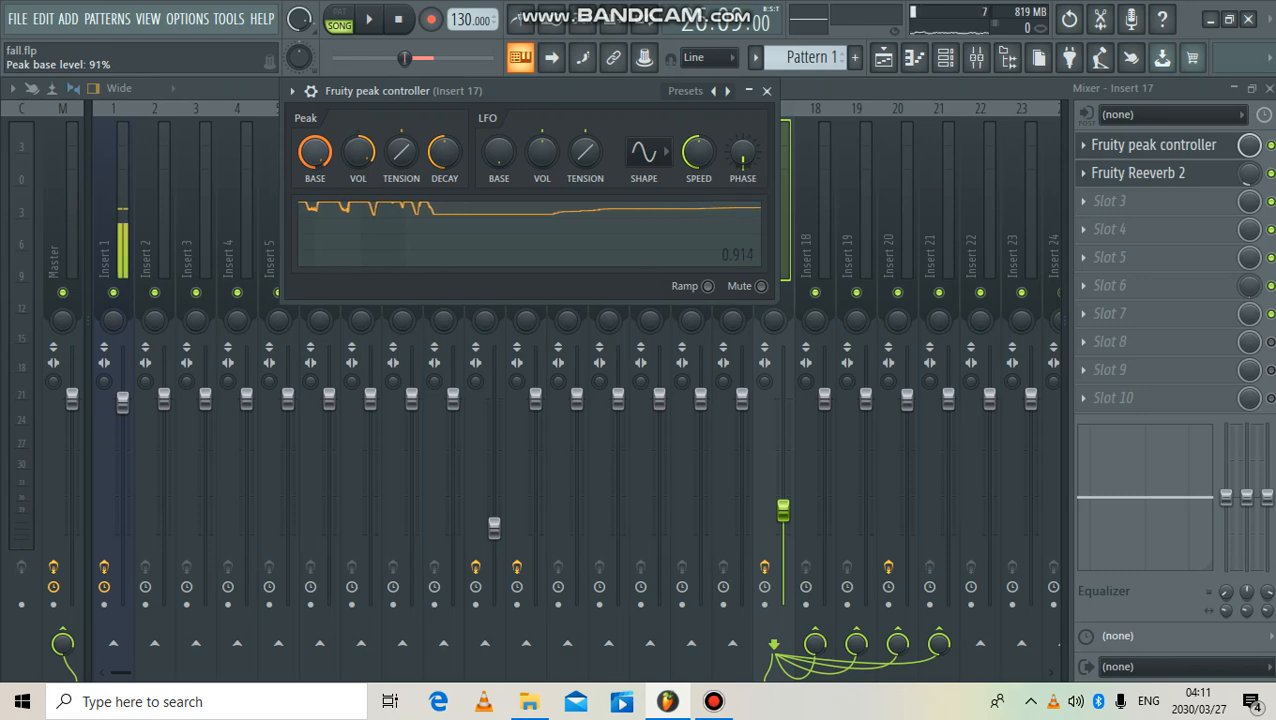
{"action": "key", "text": "space"}
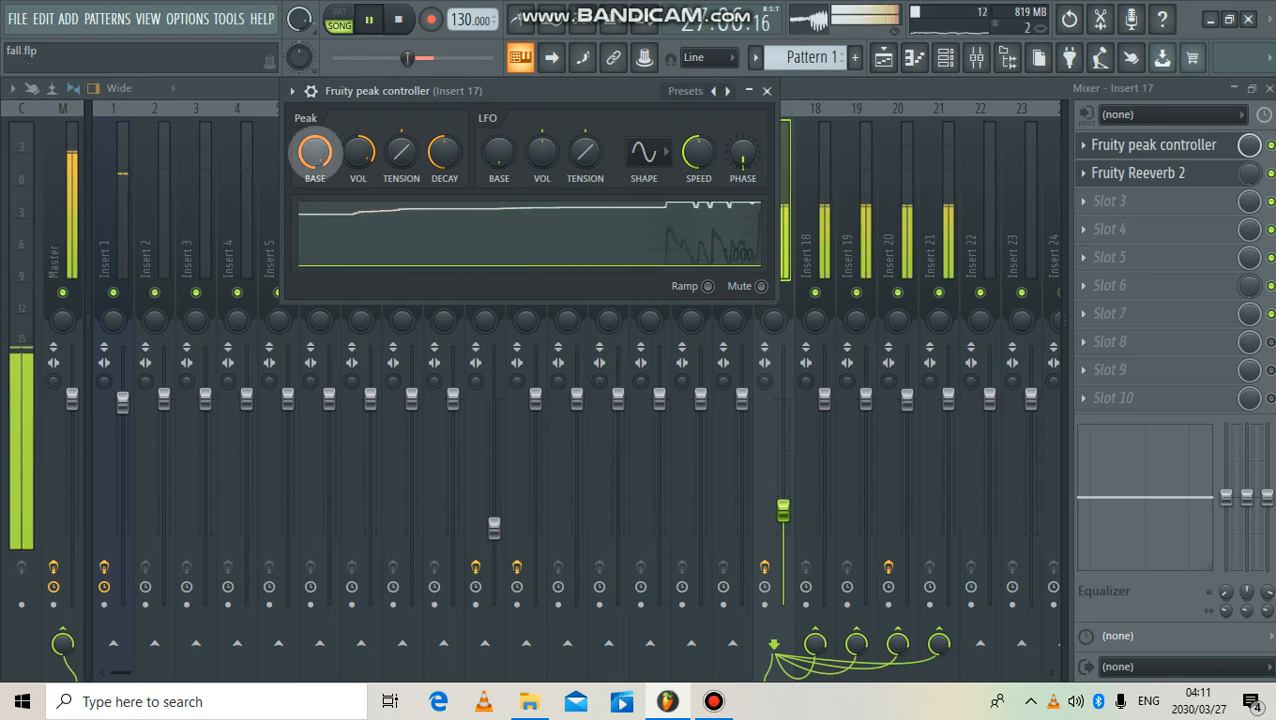
{"action": "key", "text": "space"}
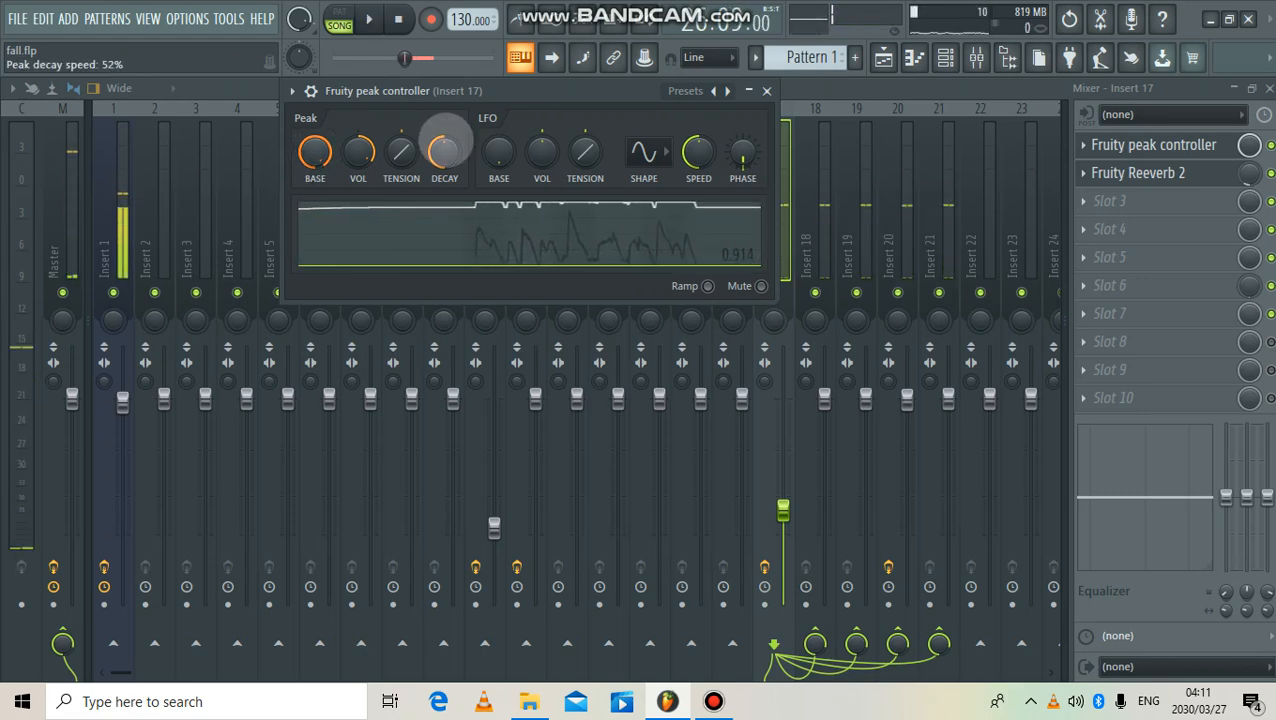
{"action": "left_click", "coordinate": [767, 91]}
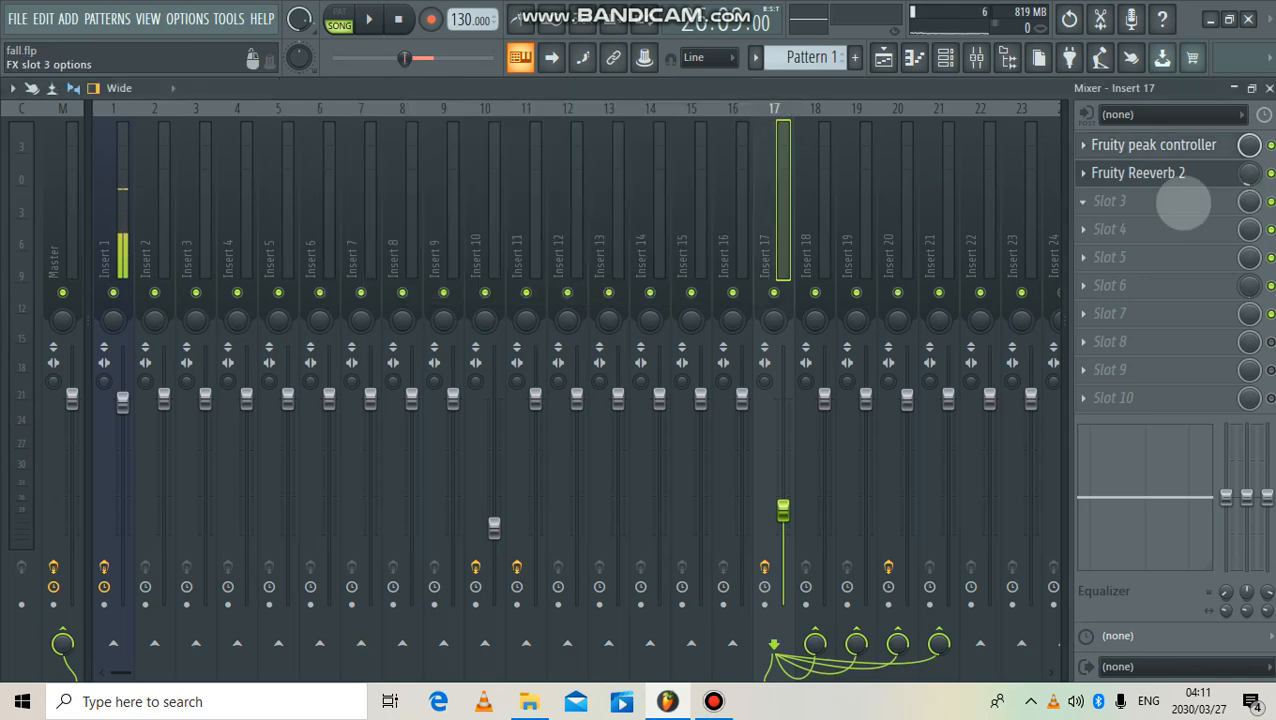
- Load Soundgoodizer into slot 3 of Insert 17, lower its amount to a small setting and audition the vocal
{"action": "left_click", "coordinate": [1183, 202]}
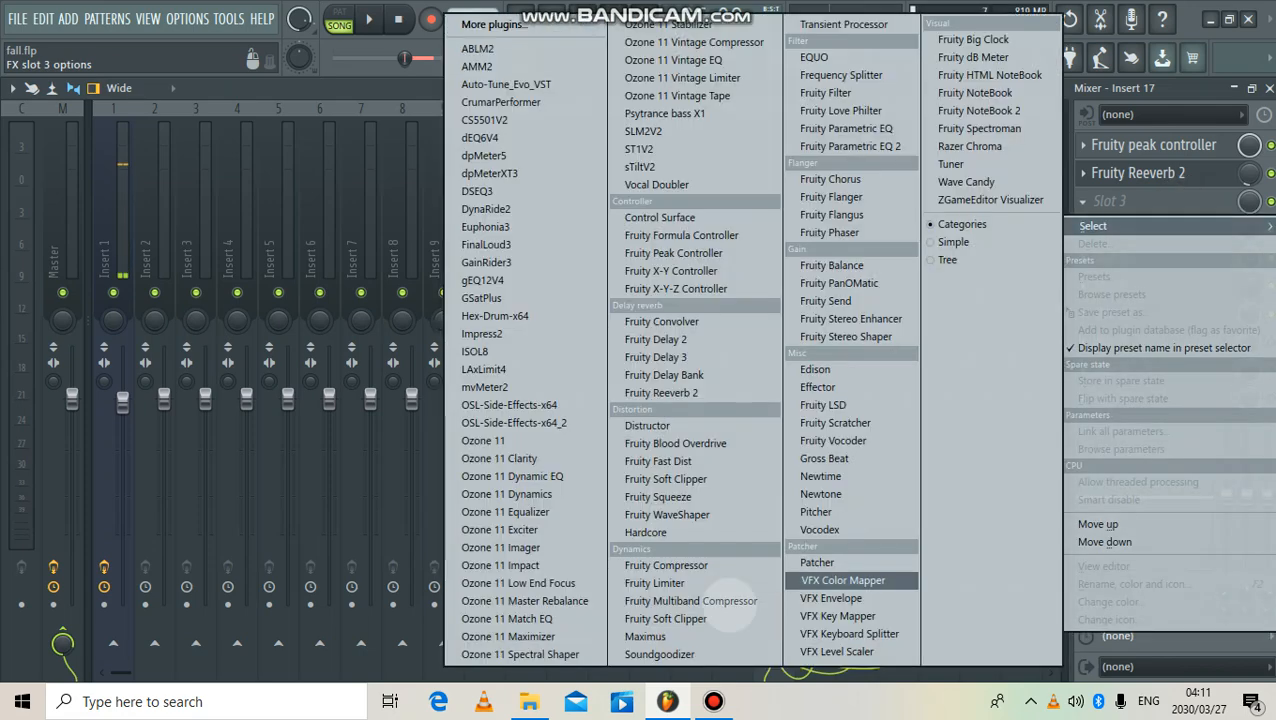
{"action": "left_click", "coordinate": [672, 654]}
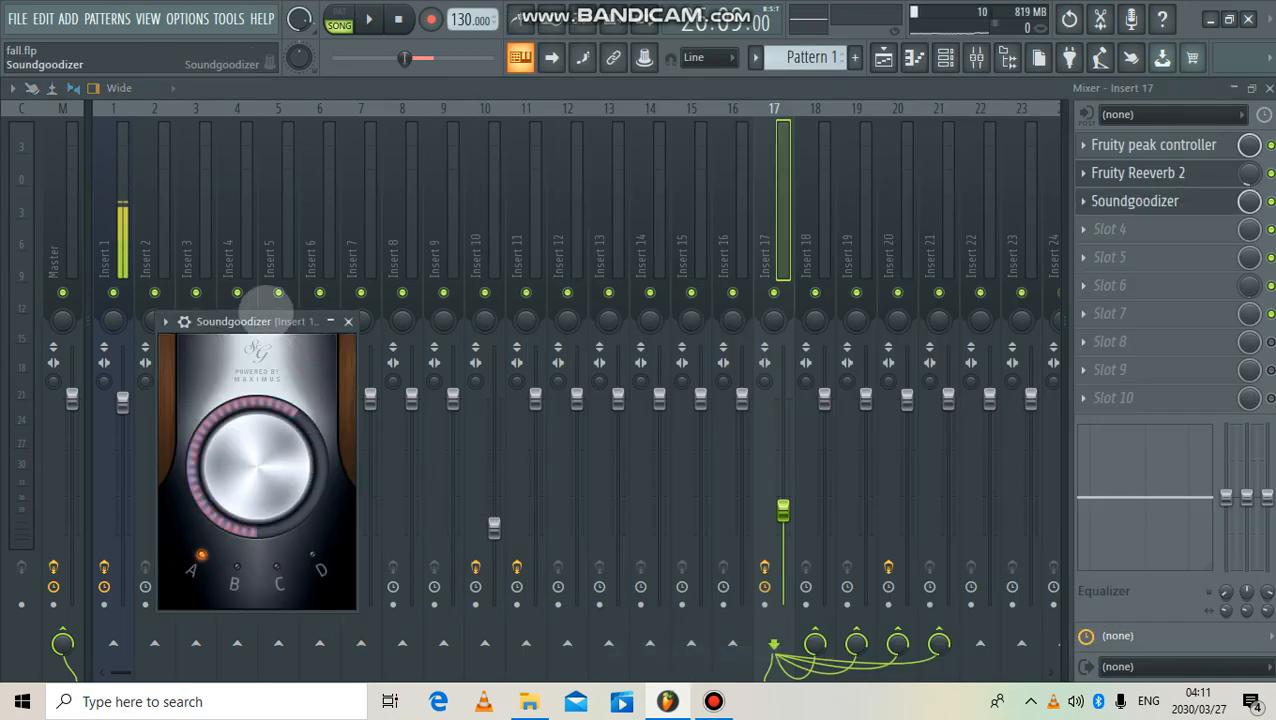
{"action": "left_click_drag", "start_coordinate": [265, 321], "coordinate": [333, 169]}
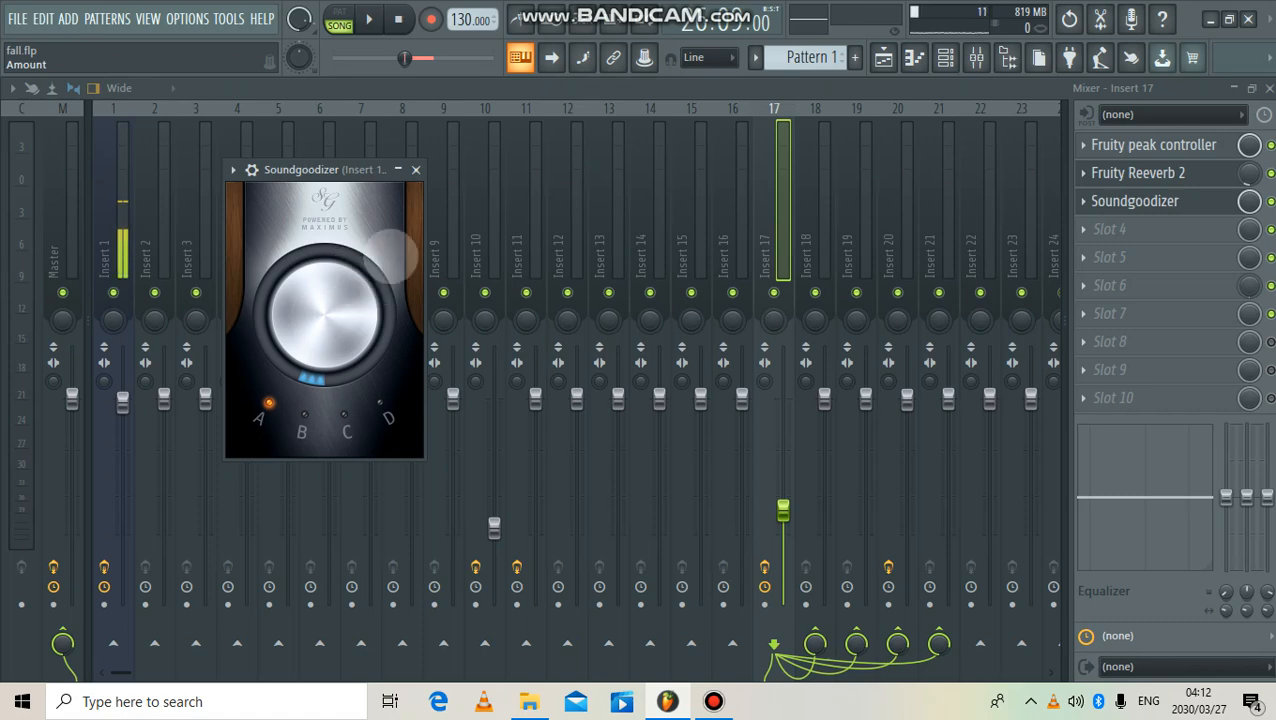
{"action": "left_click", "coordinate": [416, 170]}
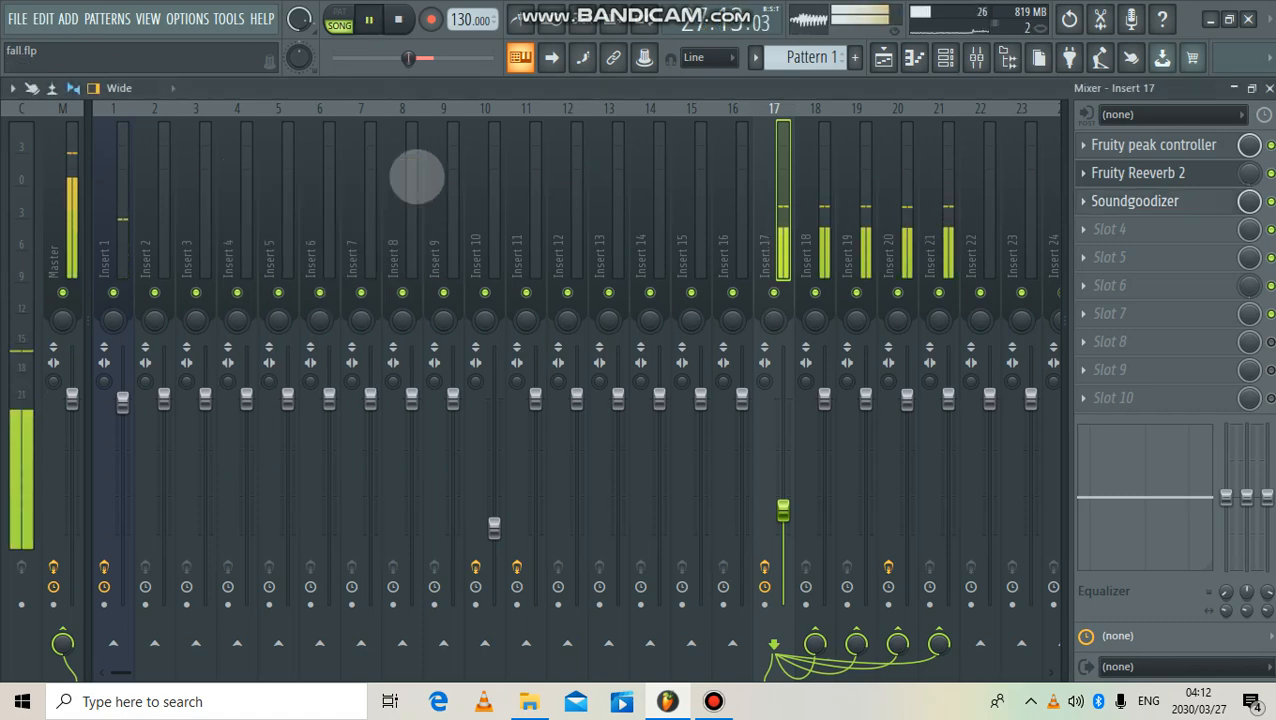
{"action": "key", "text": "space"}
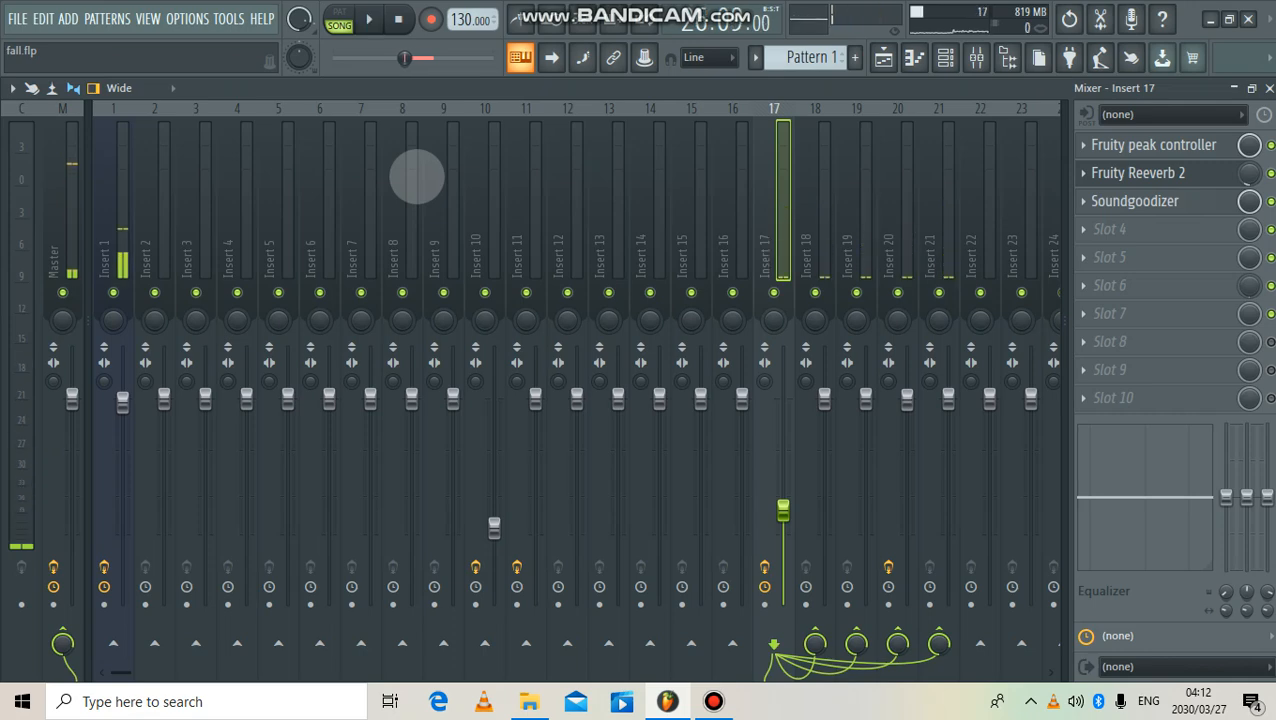
- Load Fruity Multiband Compressor into slot 4 of Insert 17, apply the Bright preset and audition the vocal
{"action": "left_click", "coordinate": [1180, 230]}
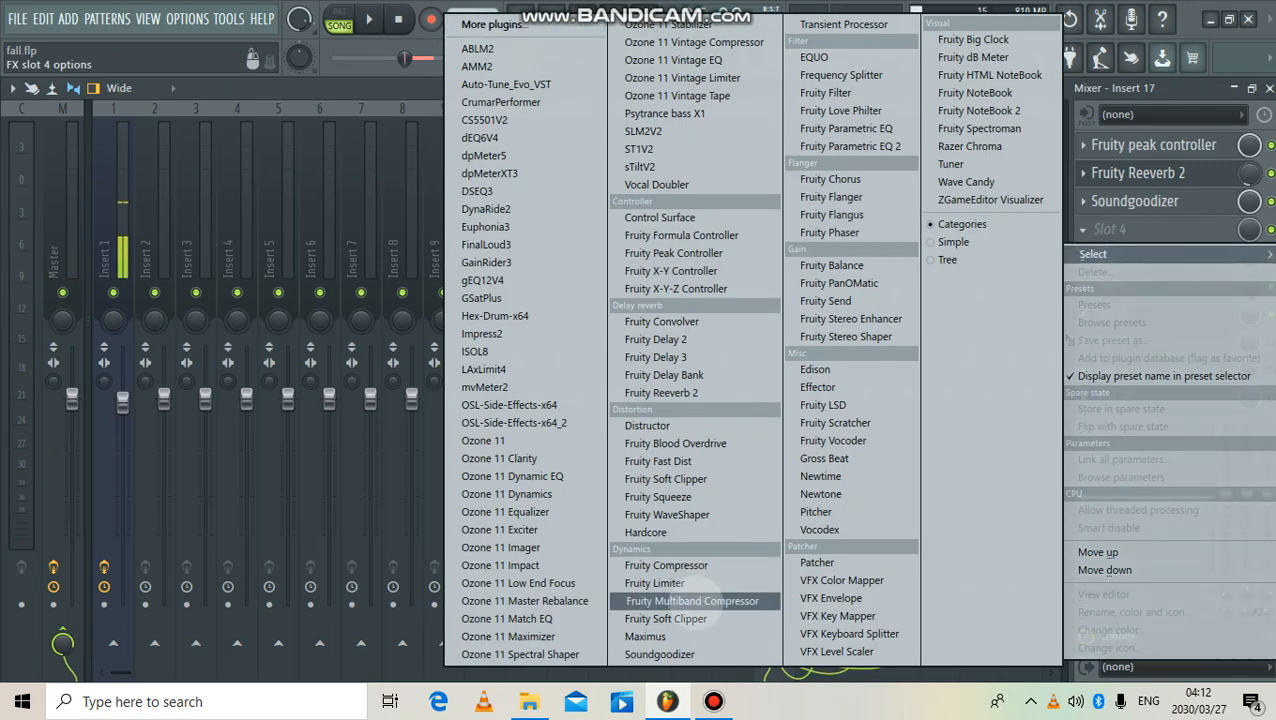
{"action": "left_click", "coordinate": [690, 600]}
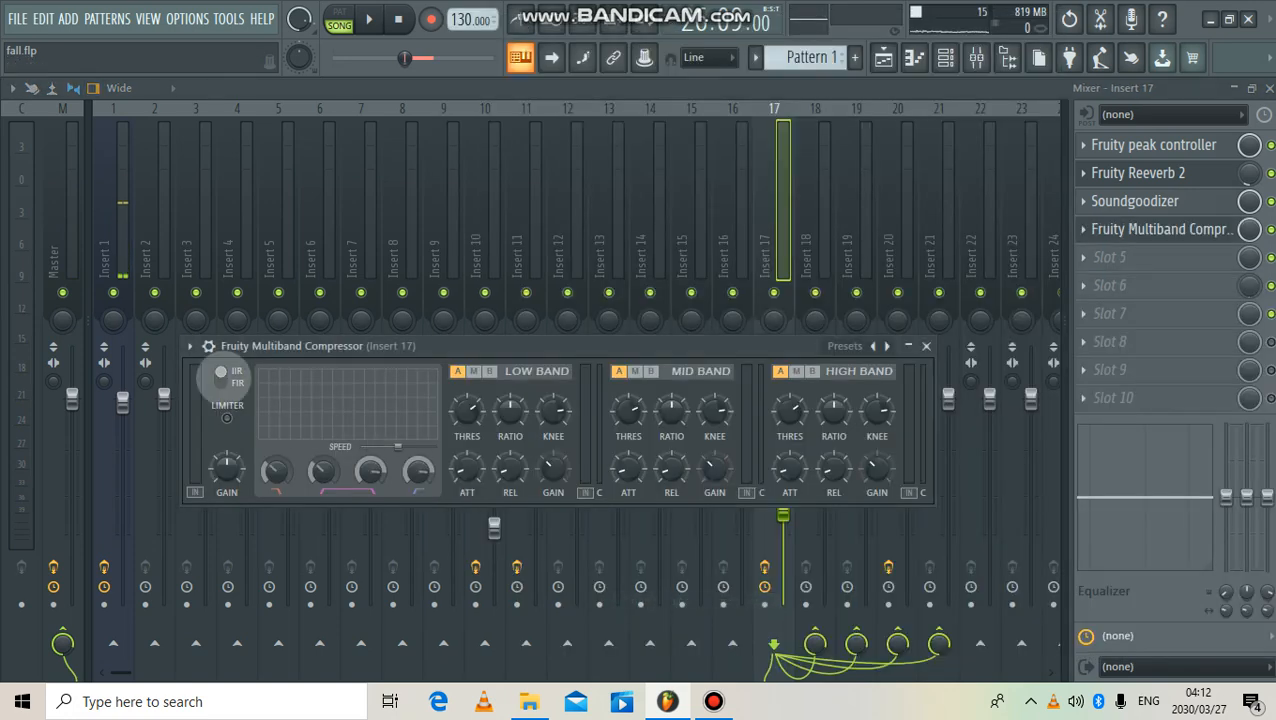
{"action": "left_click", "coordinate": [189, 346]}
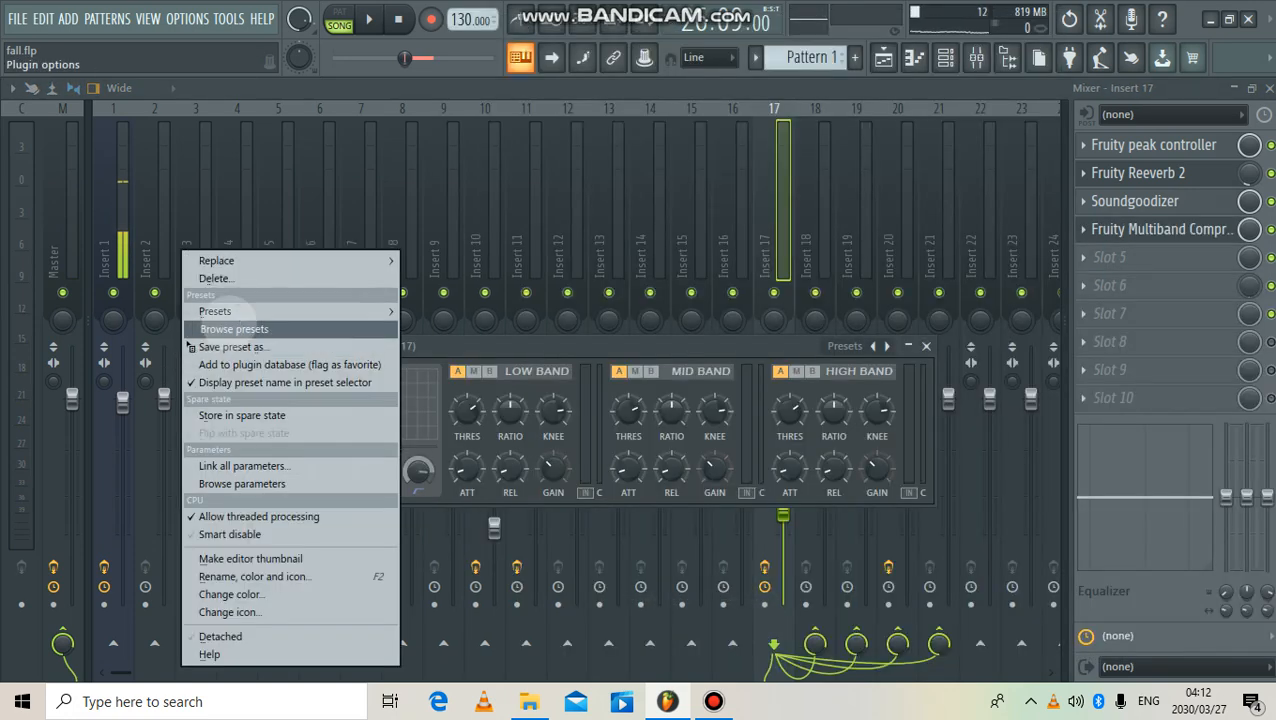
{"action": "mouse_move", "coordinate": [224, 311]}
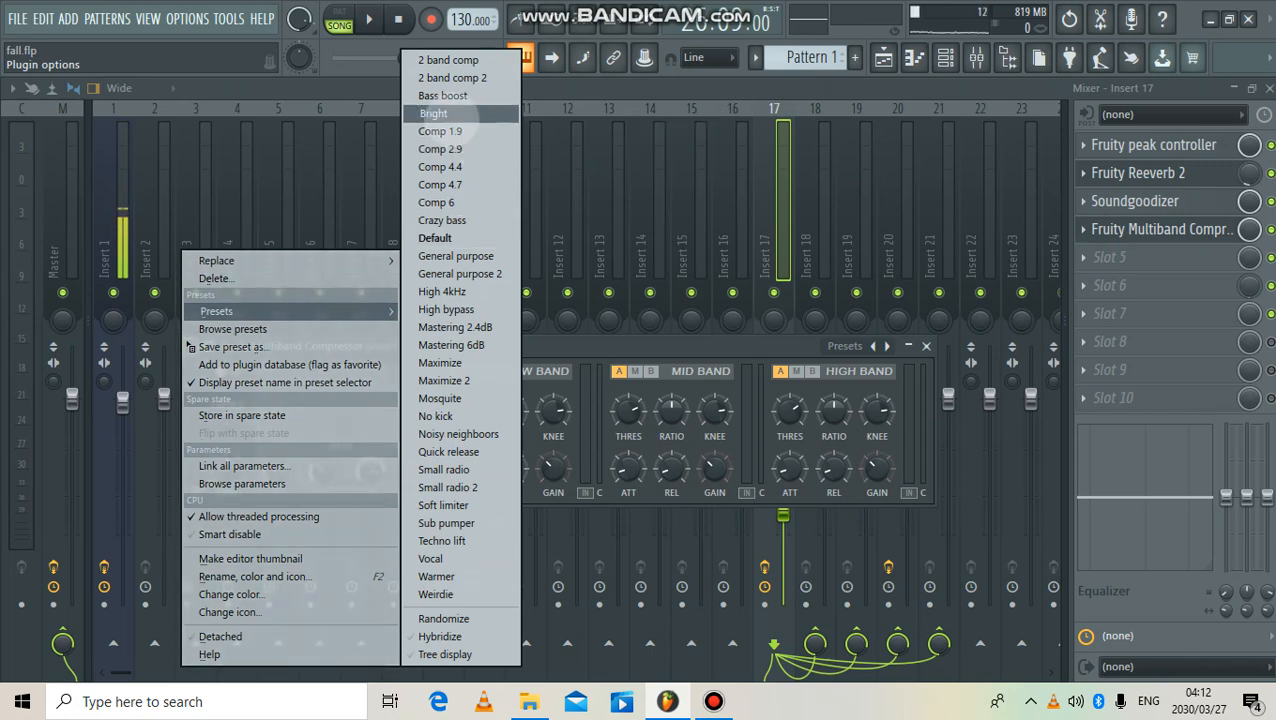
{"action": "left_click", "coordinate": [440, 114]}
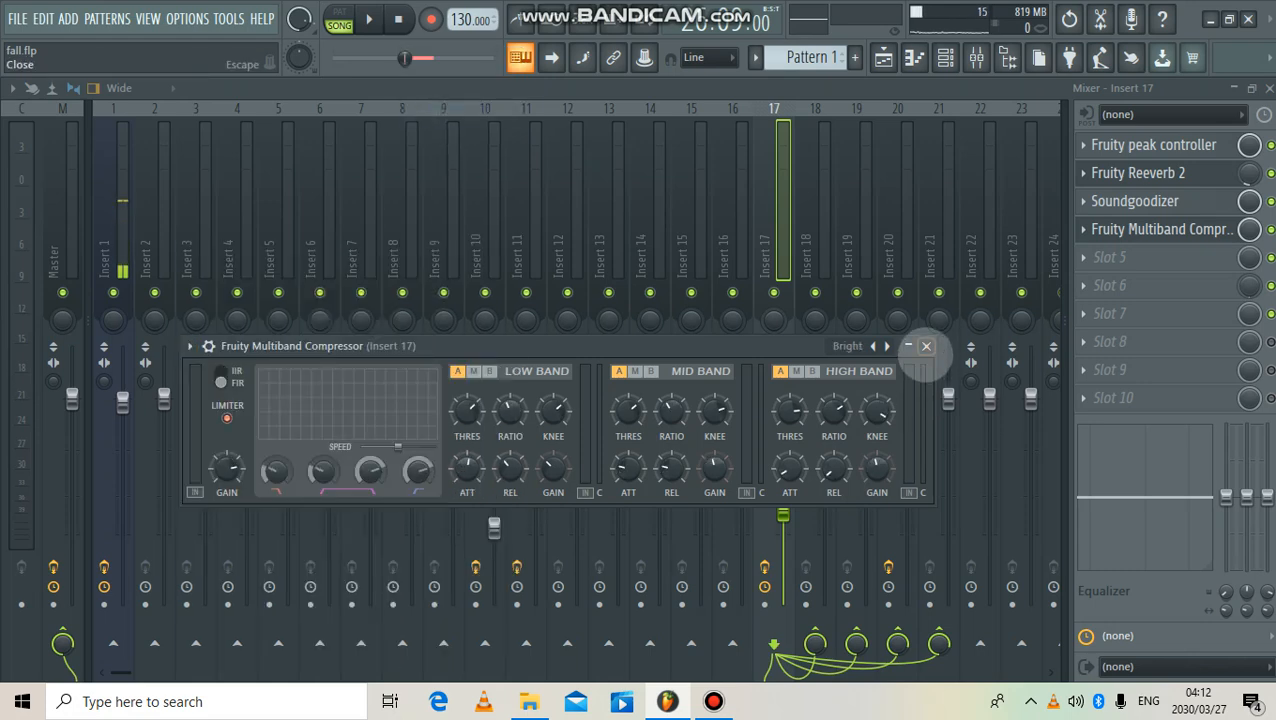
{"action": "left_click", "coordinate": [925, 346]}
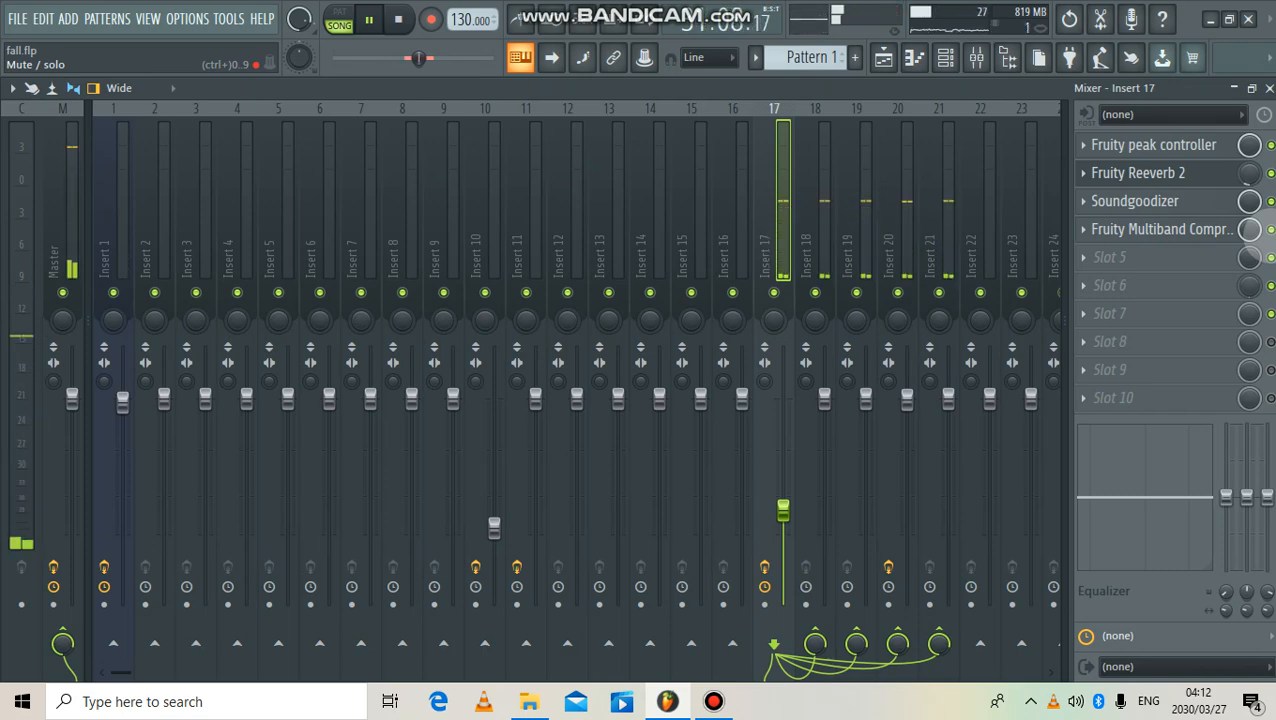
{"action": "key", "text": "space"}
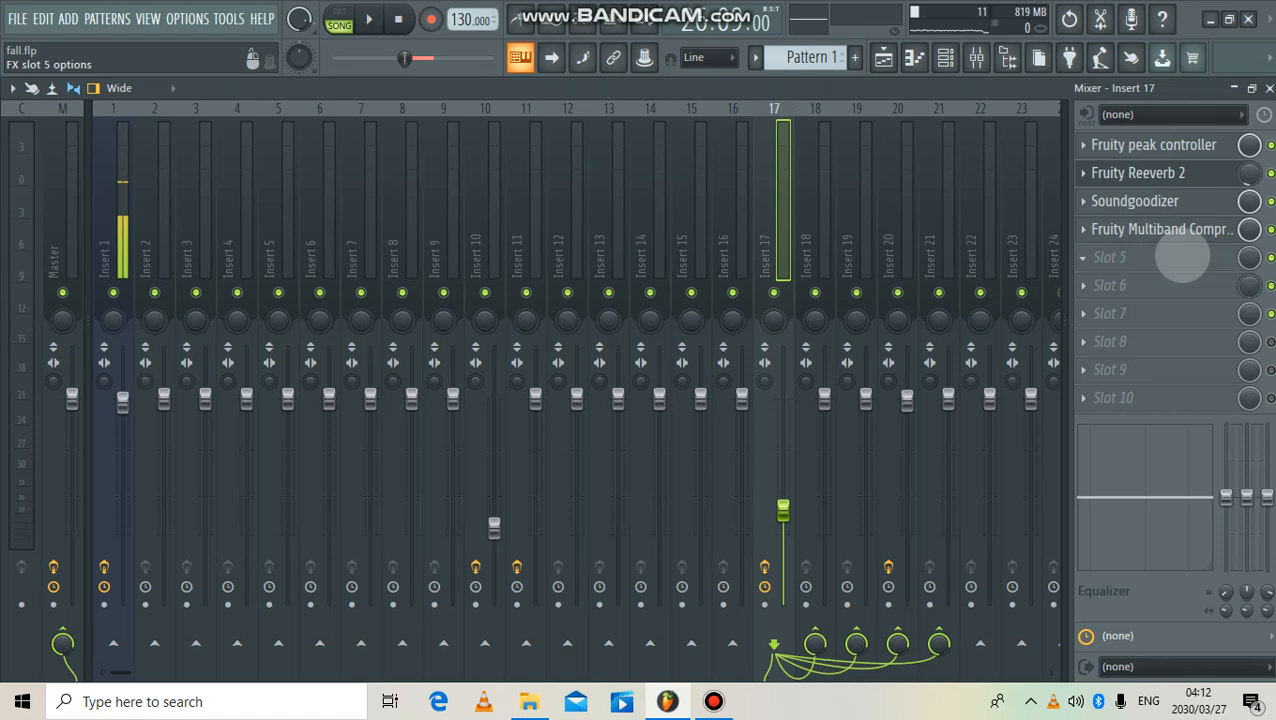
- Load Fruity Parametric EQ 2 into slot 5 of Insert 17 and maximize its editor
{"action": "left_click", "coordinate": [1183, 257]}
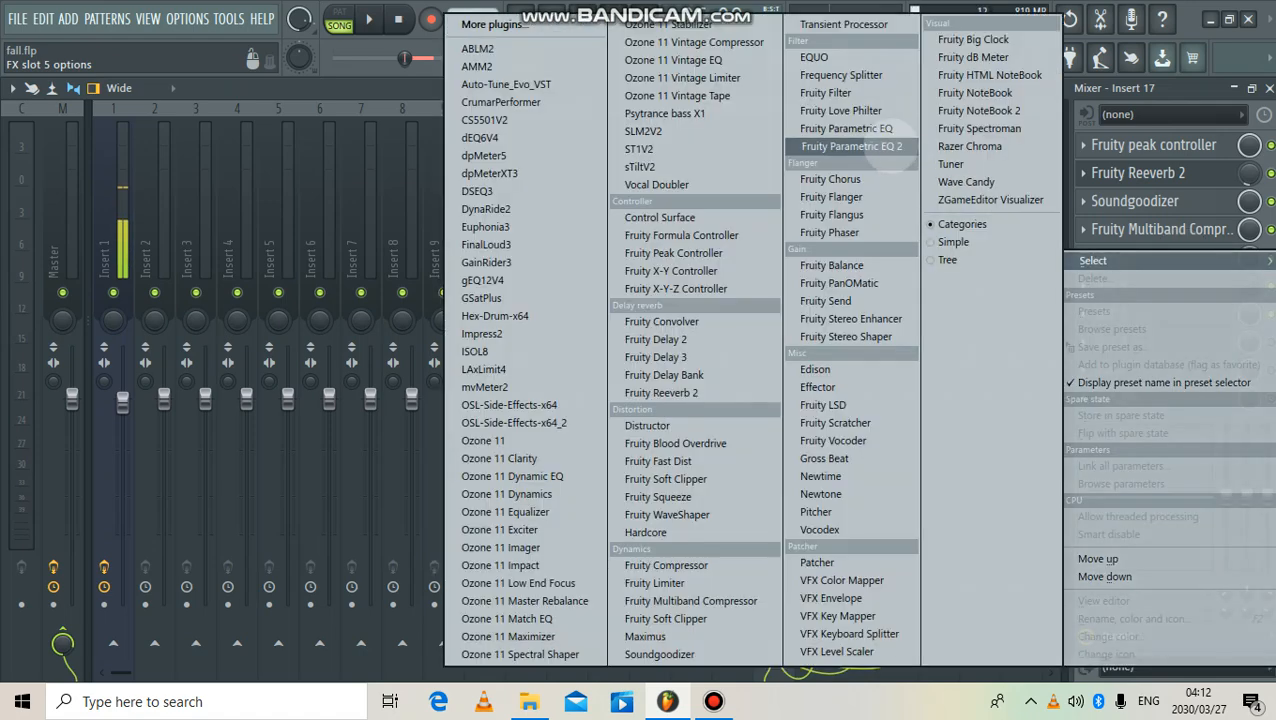
{"action": "left_click", "coordinate": [851, 146]}
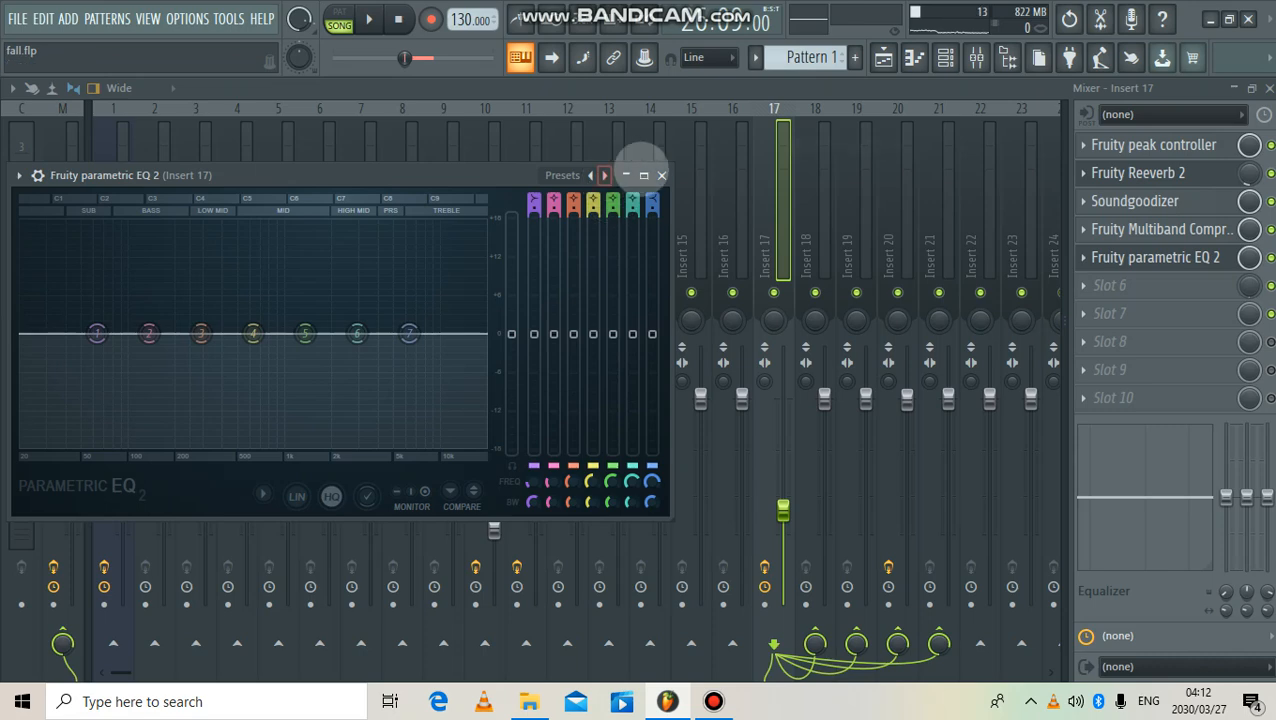
{"action": "left_click", "coordinate": [643, 175]}
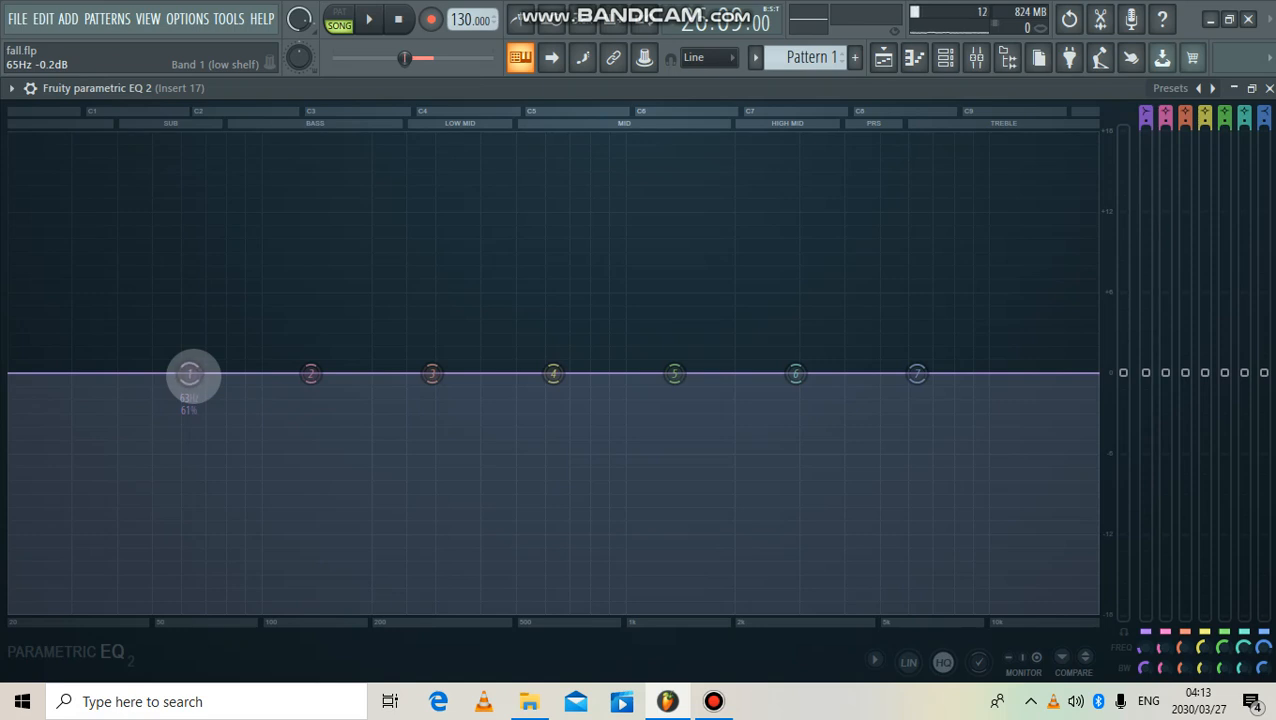
- Give band 1 of the parametric EQ a steep filter order and set its type to High pass
{"action": "right_click", "coordinate": [189, 374]}
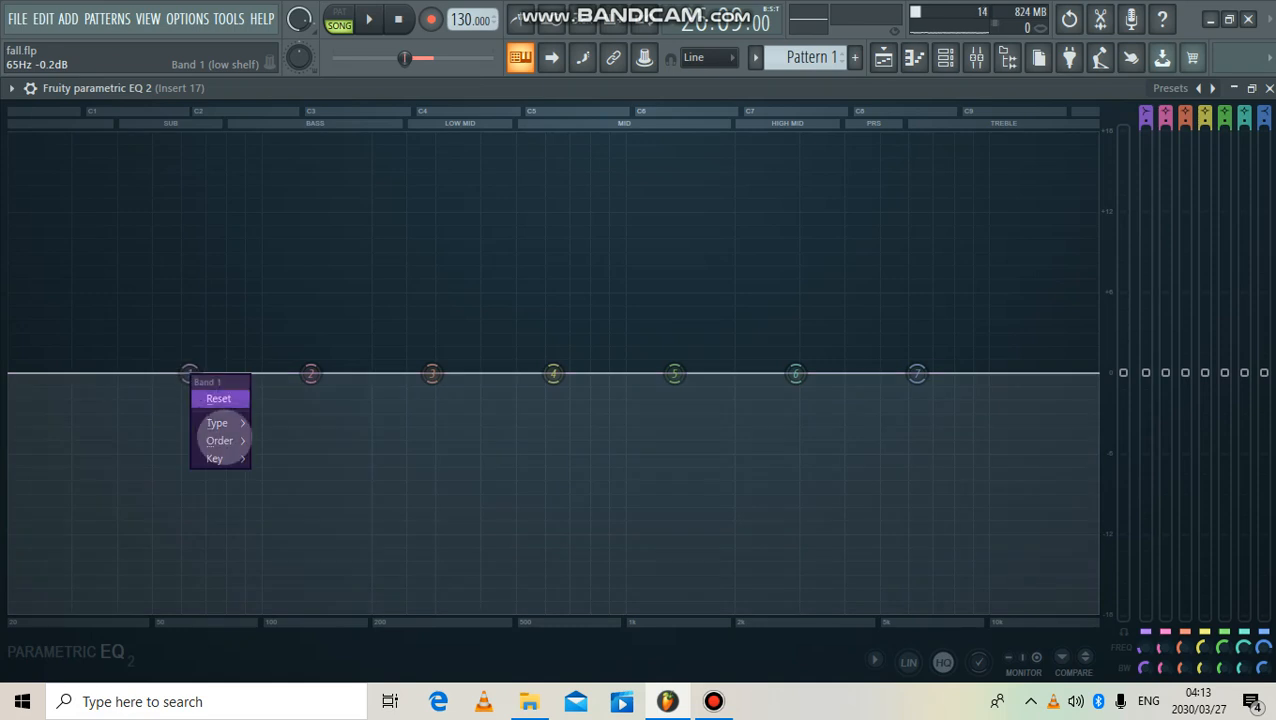
{"action": "mouse_move", "coordinate": [219, 441]}
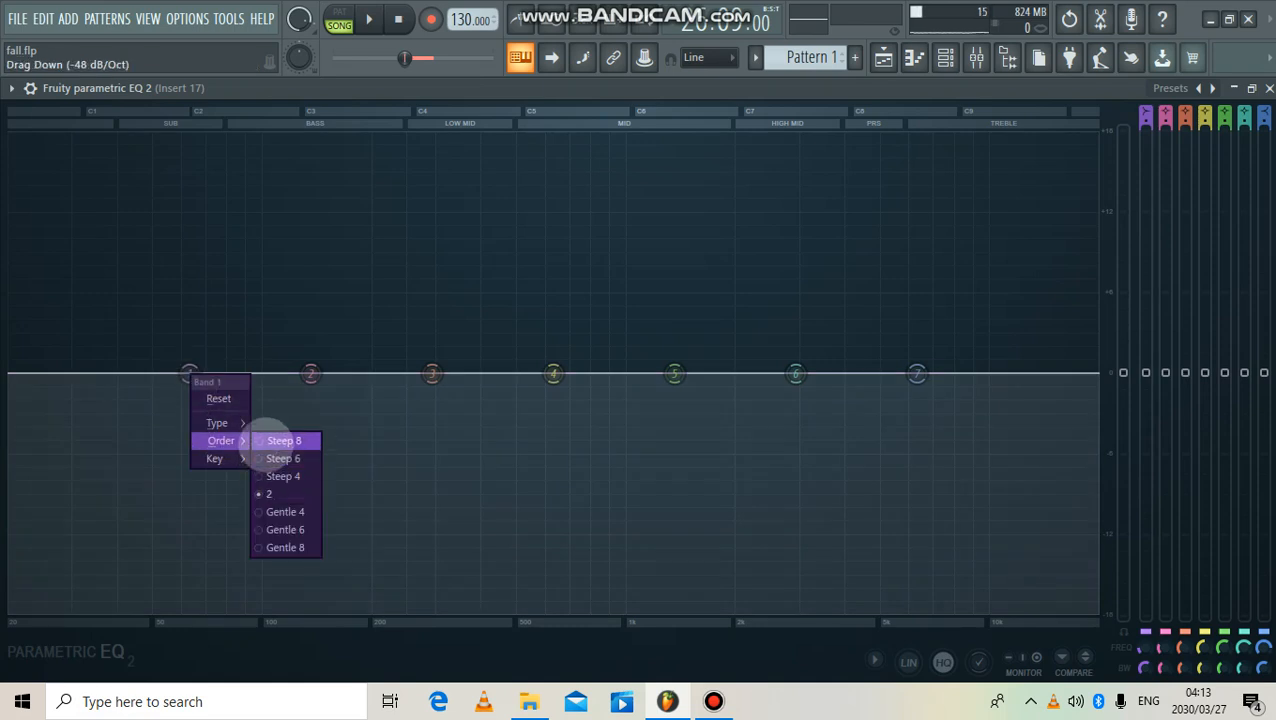
{"action": "left_click", "coordinate": [270, 457]}
{"action": "right_click", "coordinate": [190, 374]}
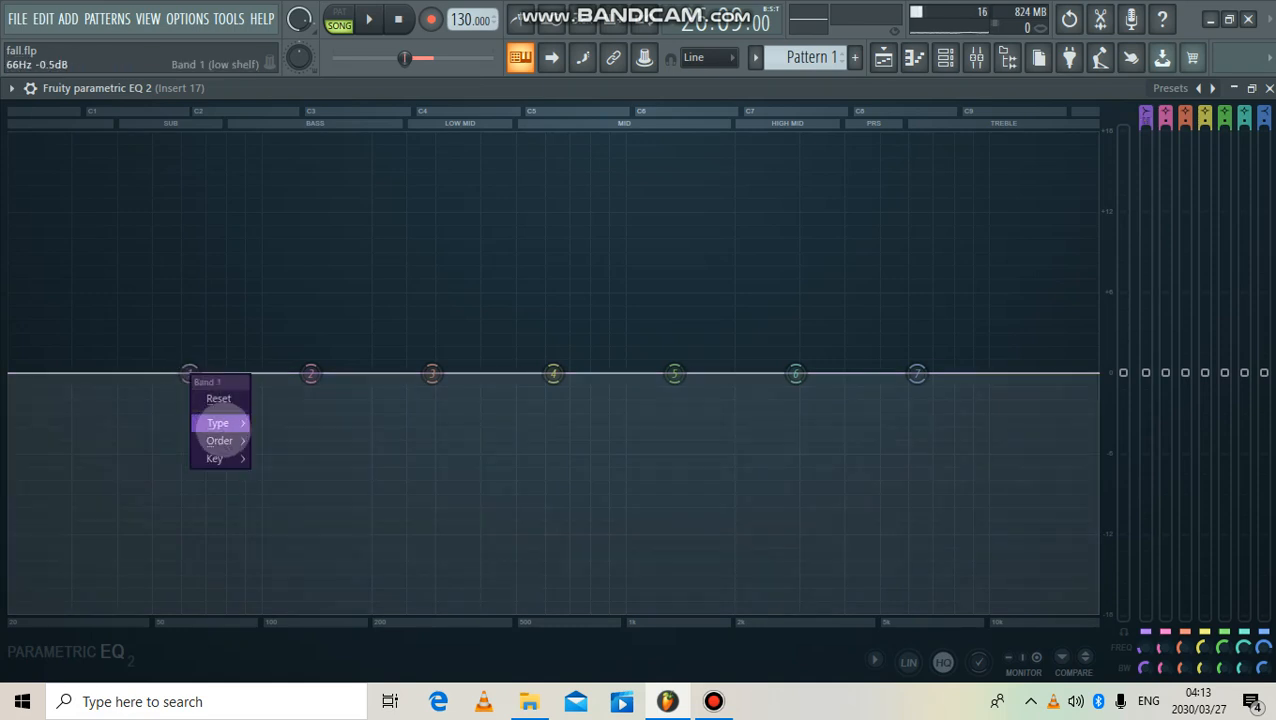
{"action": "mouse_move", "coordinate": [219, 441]}
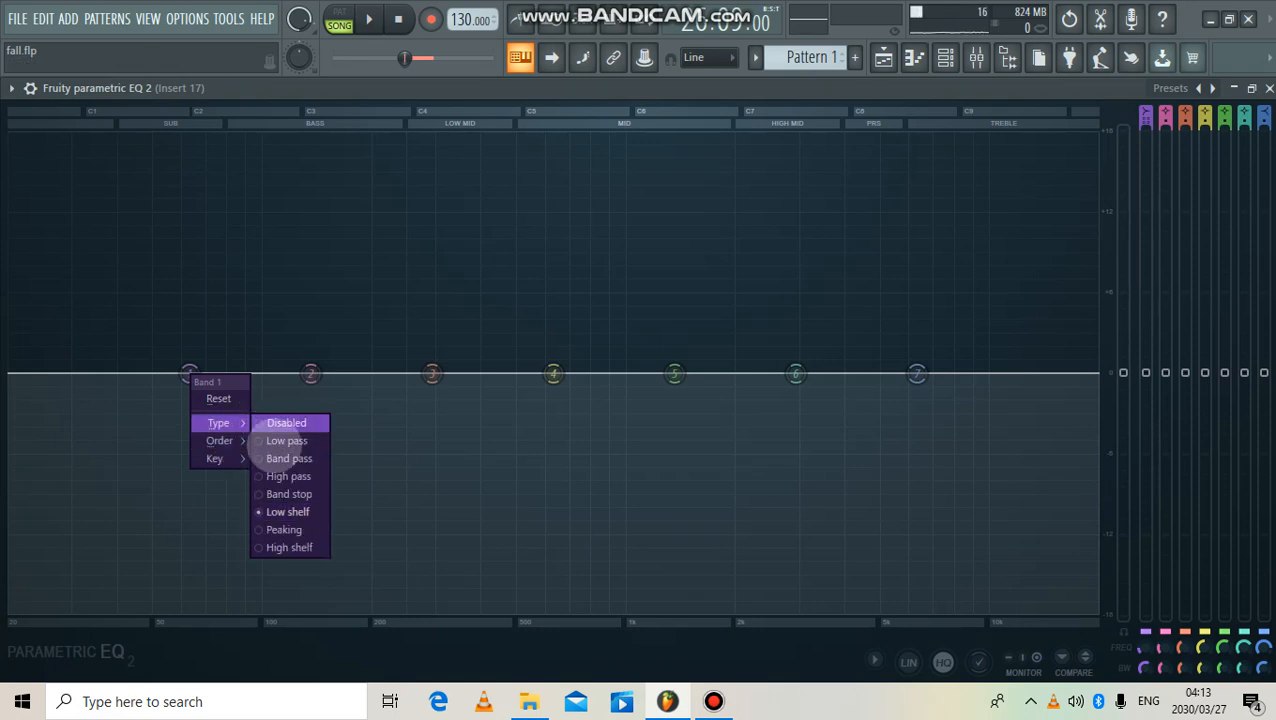
{"action": "left_click", "coordinate": [279, 476]}
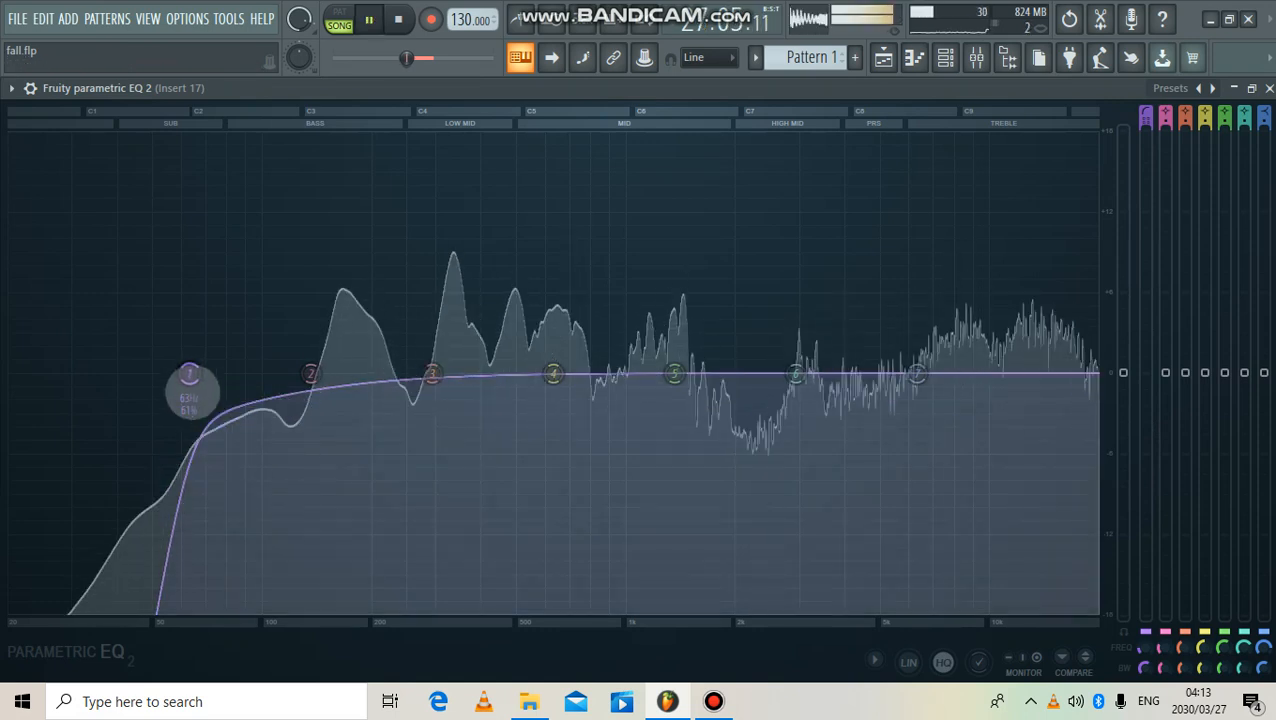
- Raise the band 1 high-pass cutoff to about 131 Hz while auditioning the vocal
{"action": "key", "text": "space"}
{"action": "left_click_drag", "start_coordinate": [189, 375], "coordinate": [297, 374]}
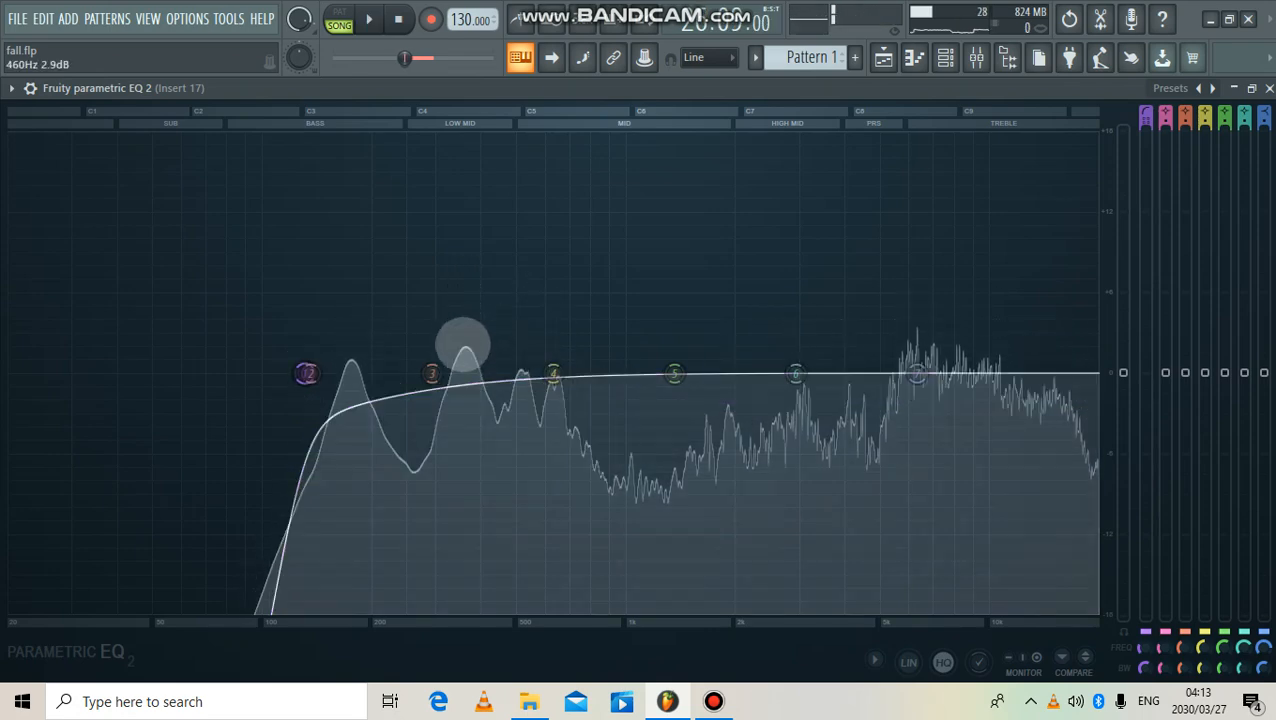
{"action": "key", "text": "space"}
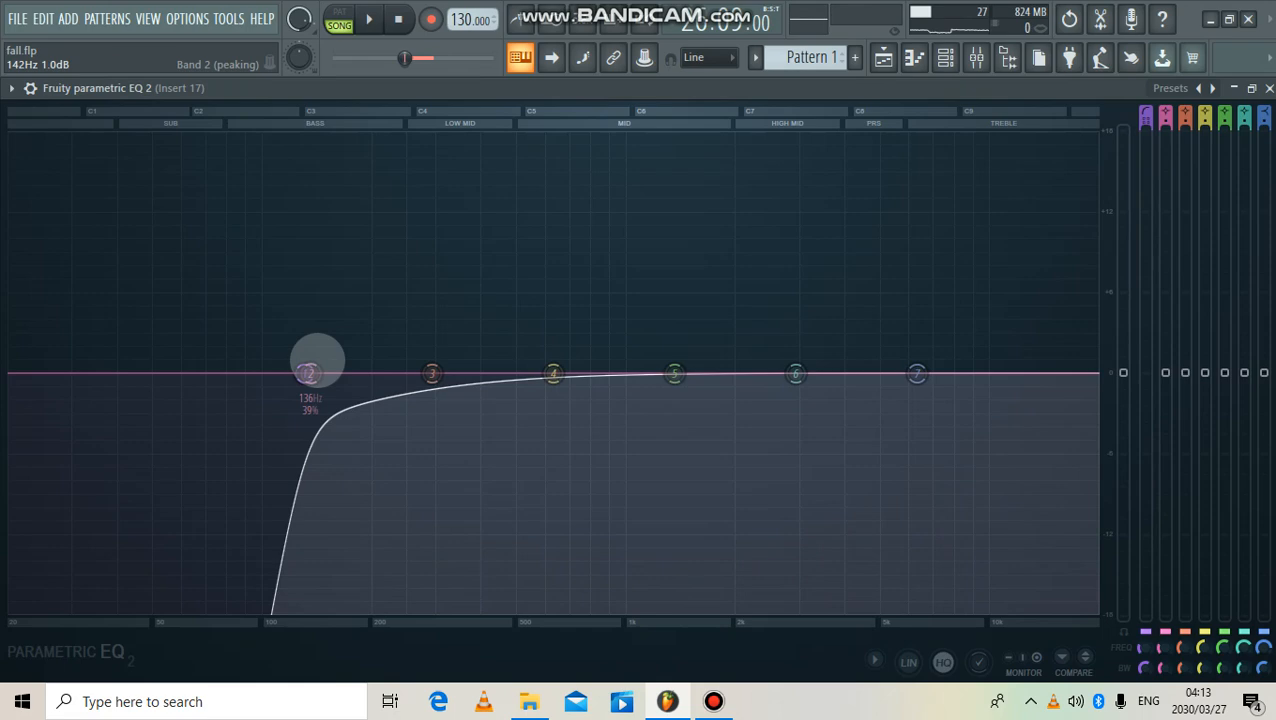
- Boost EQ band 2 to 18 dB at about 161 Hz during playback and narrow its bandwidth to 7%
{"action": "key", "text": "space"}
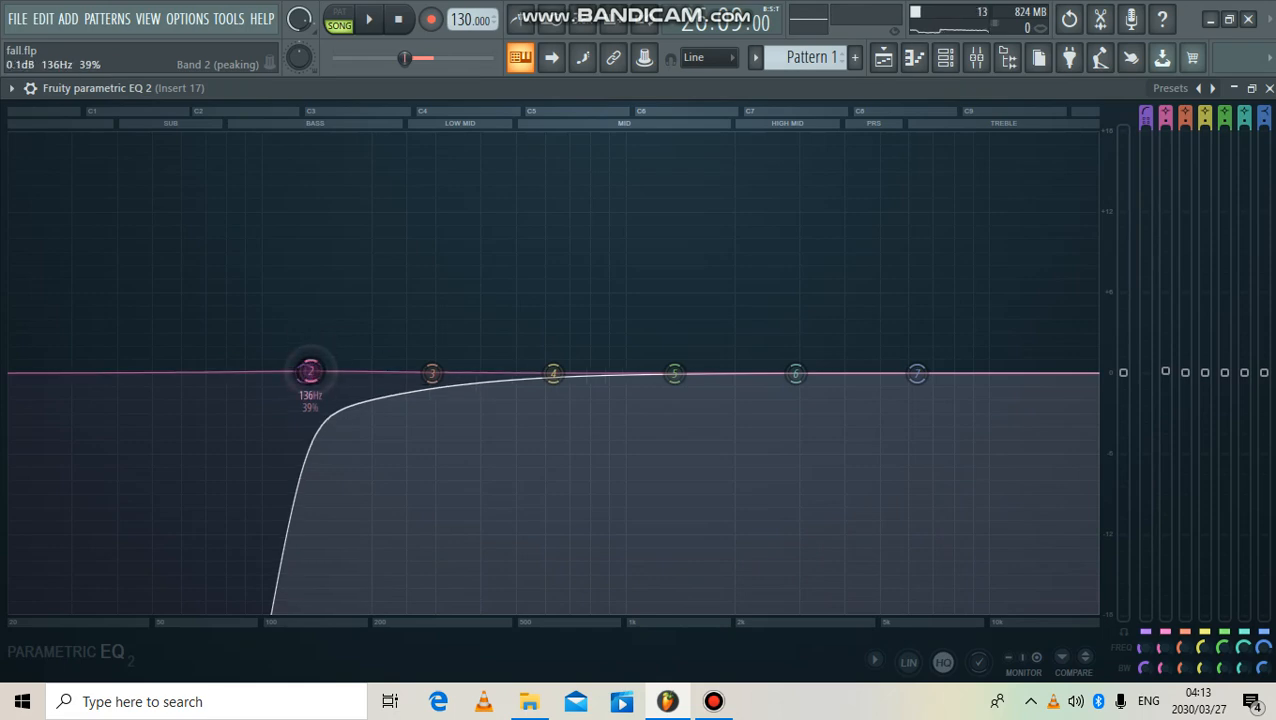
{"action": "left_click_drag", "start_coordinate": [308, 370], "coordinate": [336, 134]}
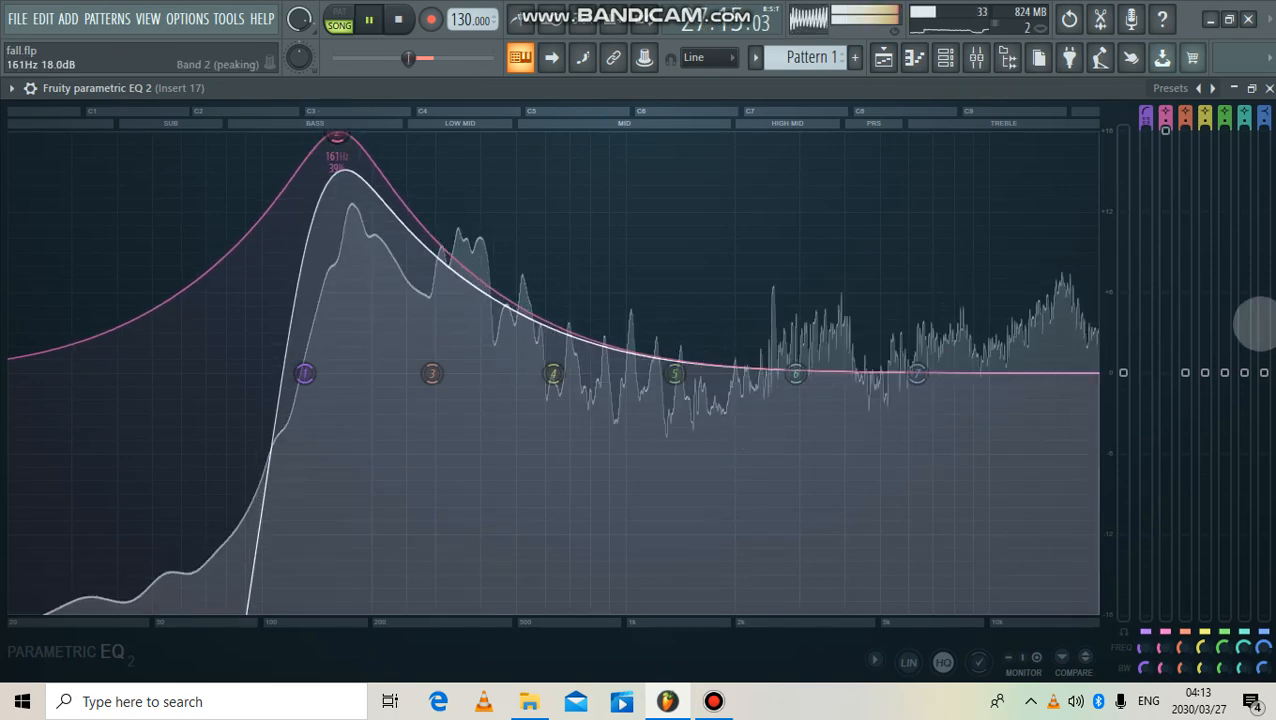
{"action": "key", "text": "space"}
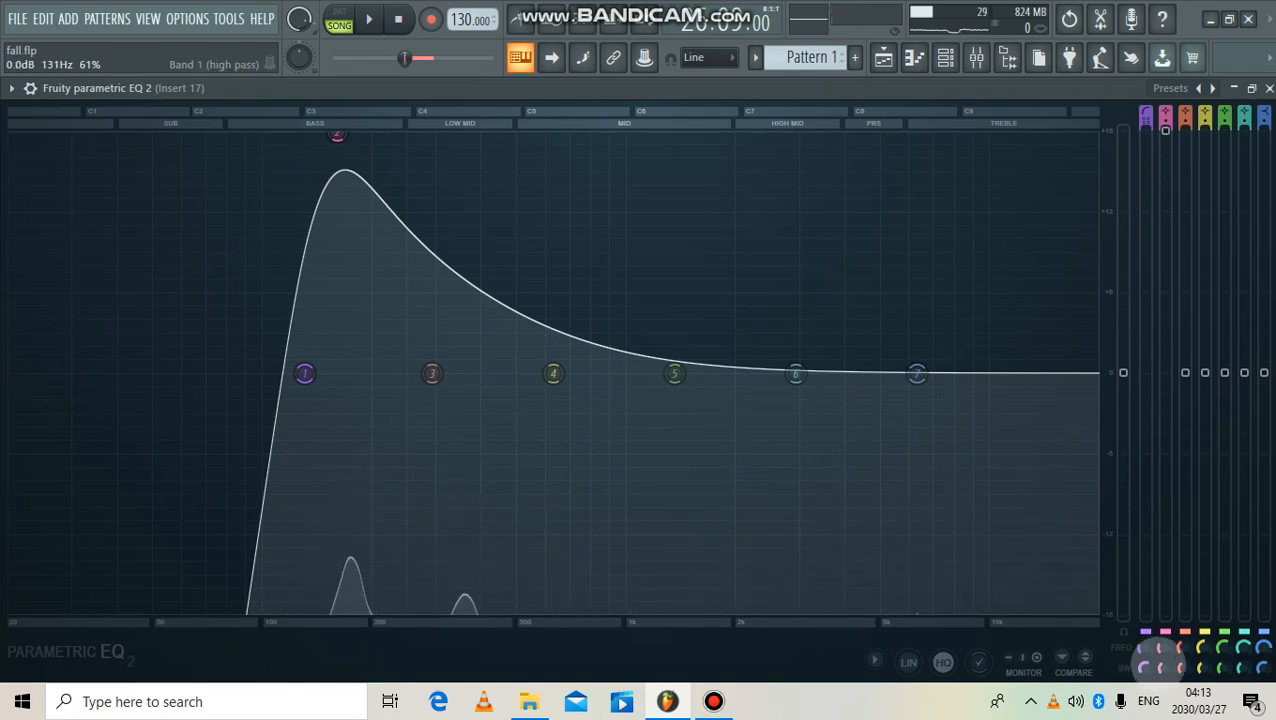
{"action": "left_click_drag", "start_coordinate": [1164, 667], "coordinate": [1164, 710]}
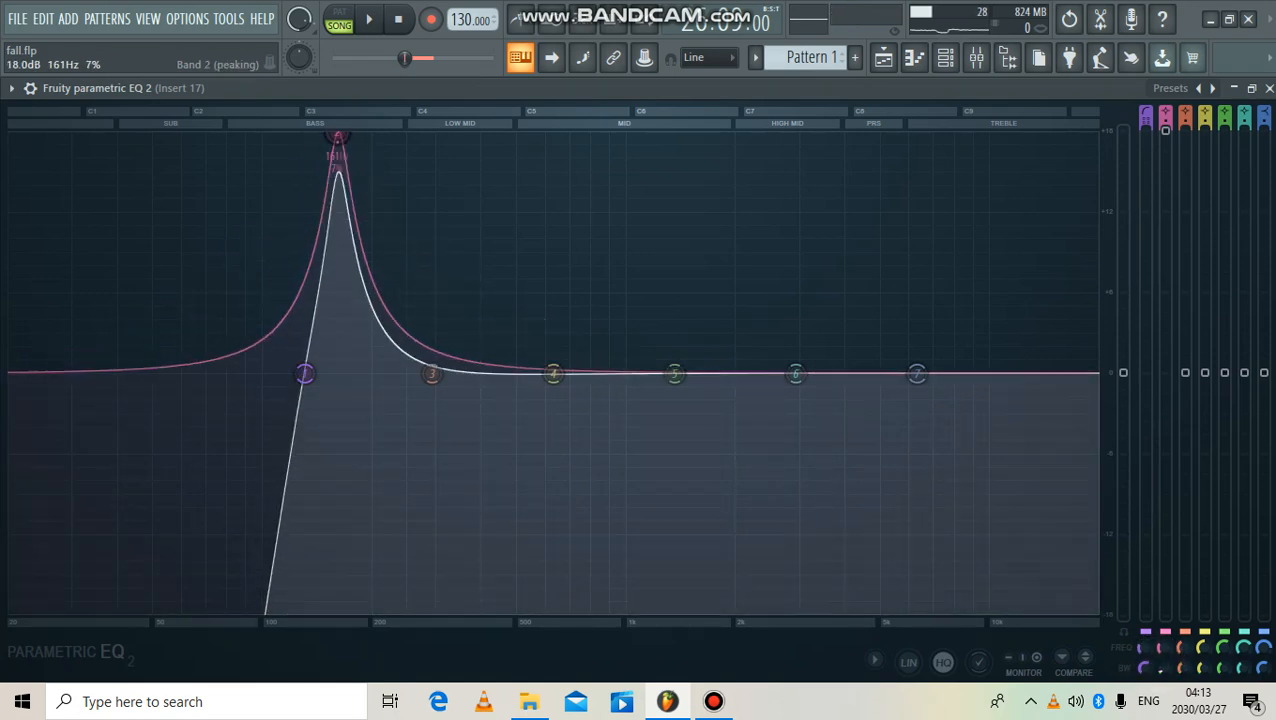
- Fine-tune EQ band 2 to 163 Hz while auditioning and cut its gain to about -4 dB
{"action": "key", "text": "space"}
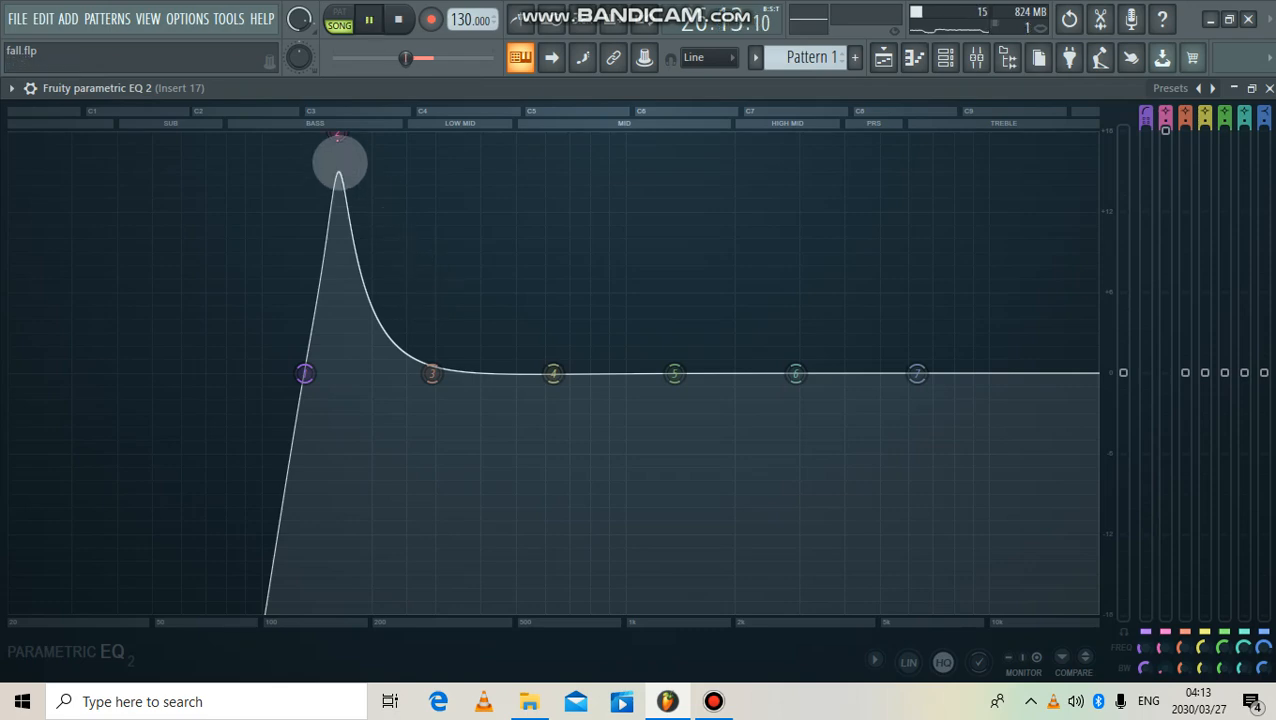
{"action": "left_click_drag", "start_coordinate": [339, 136], "coordinate": [340, 133]}
{"action": "key", "text": "space"}
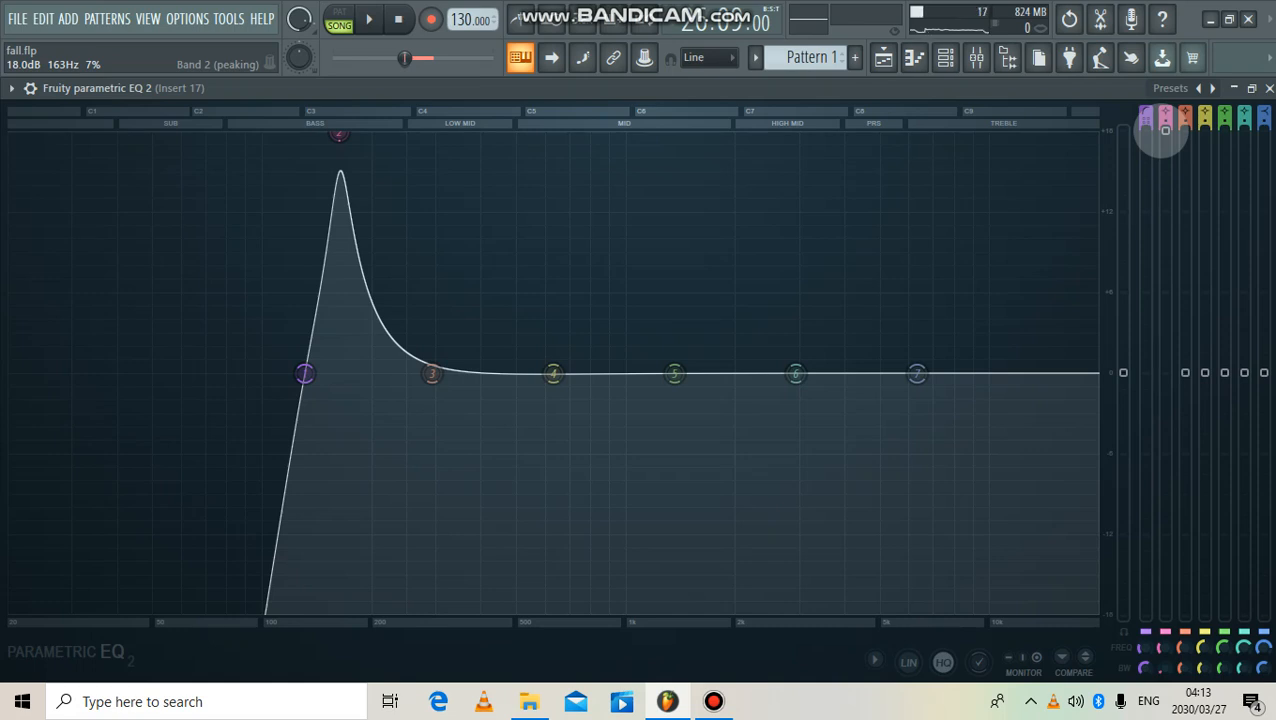
{"action": "left_click_drag", "start_coordinate": [1164, 130], "coordinate": [1165, 426]}
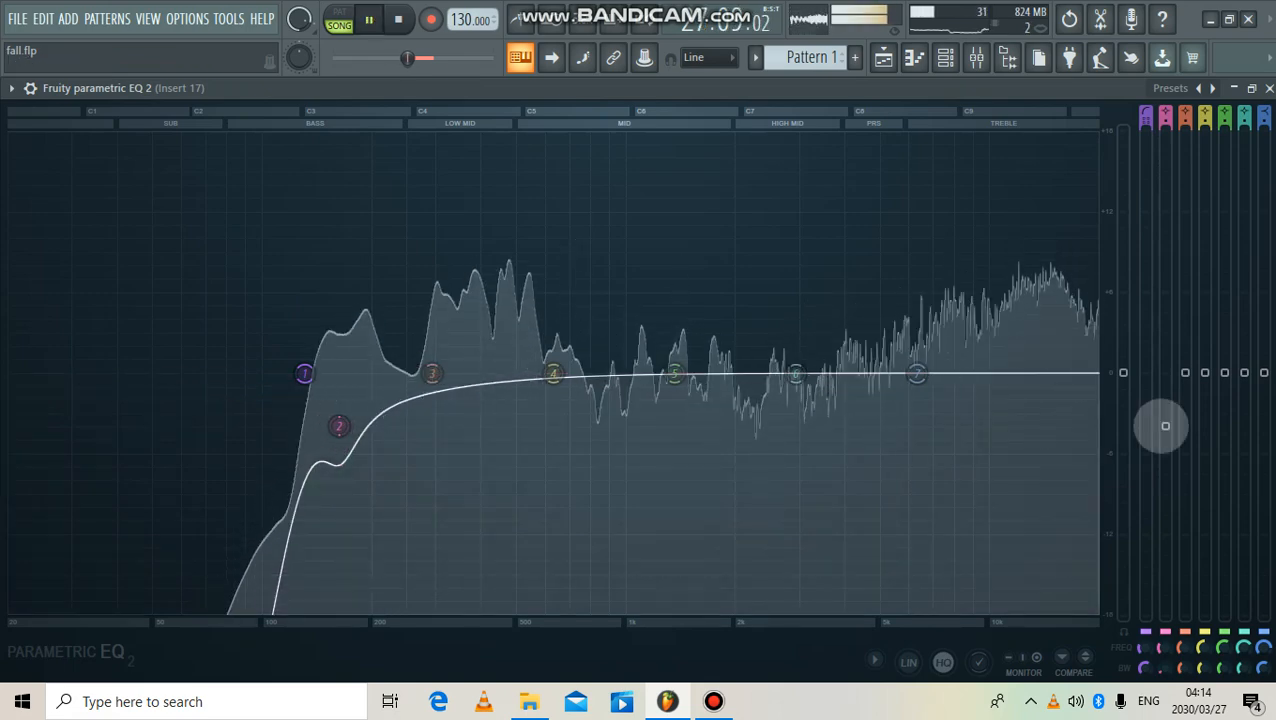
- Lower EQ band 2's gain slightly below -4.1 dB and audition the vocal
{"action": "key", "text": "space"}
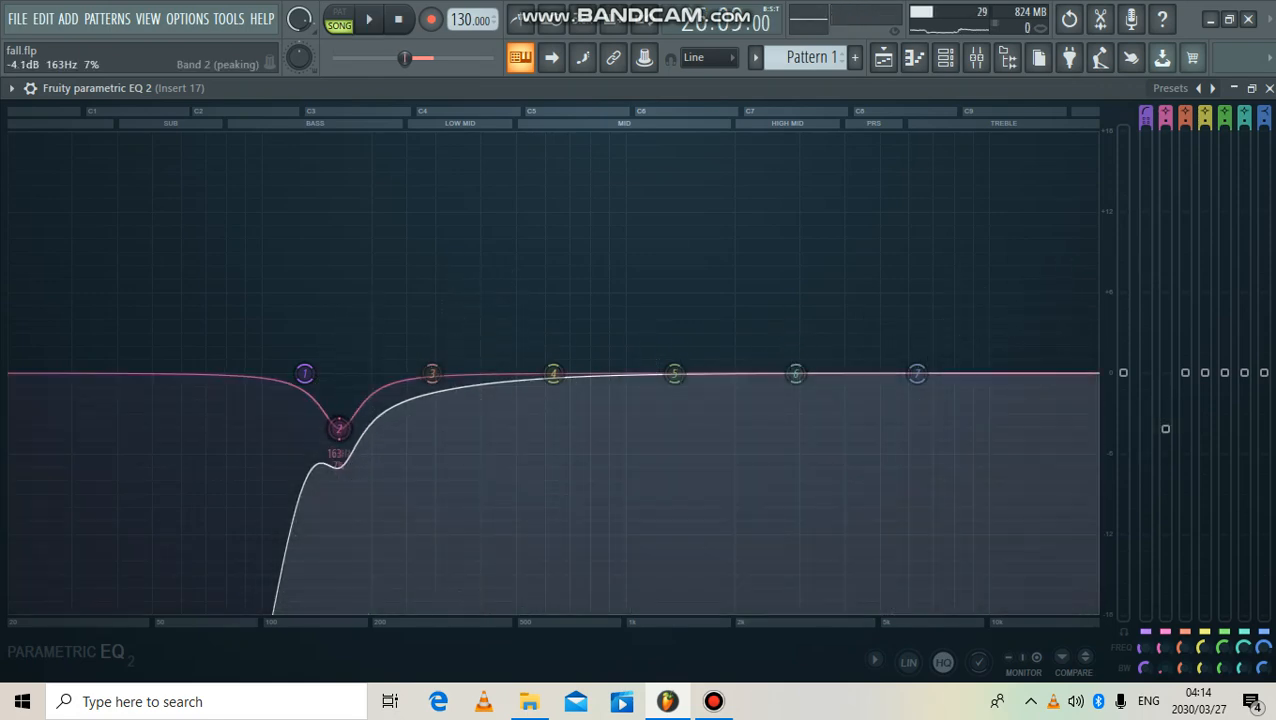
{"action": "left_click_drag", "start_coordinate": [1164, 429], "coordinate": [1163, 431]}
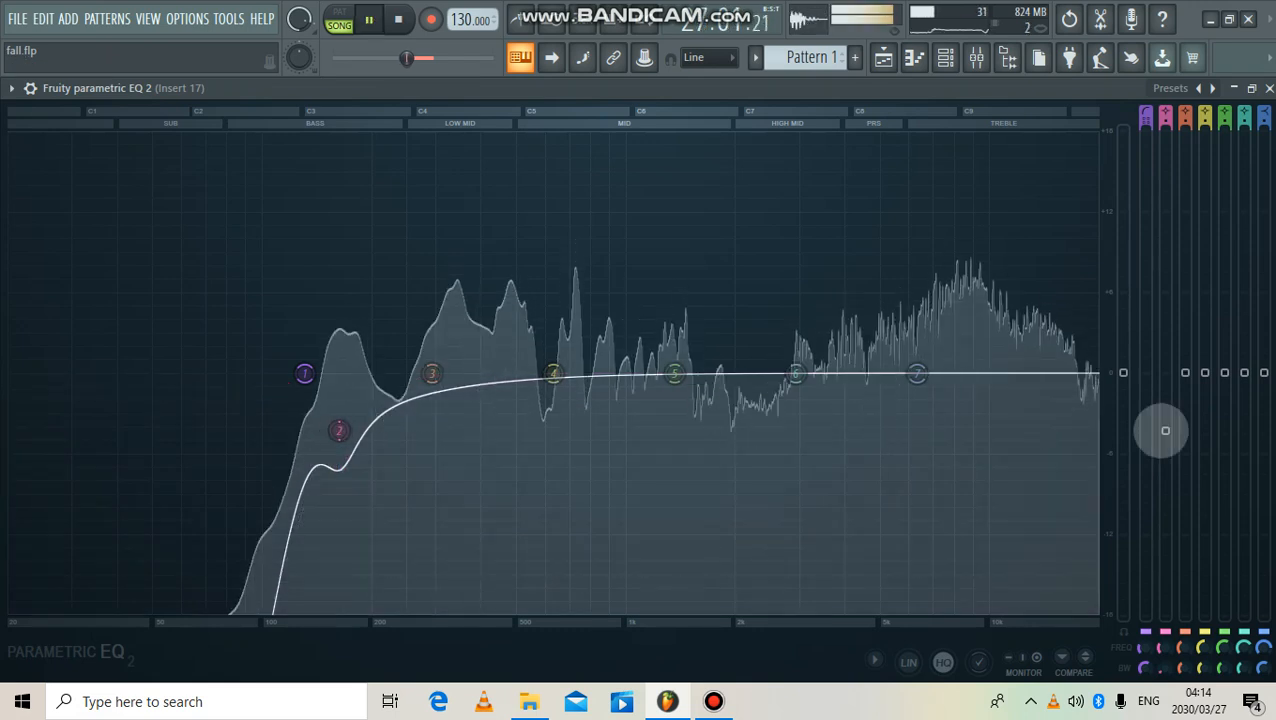
{"action": "key", "text": "space"}
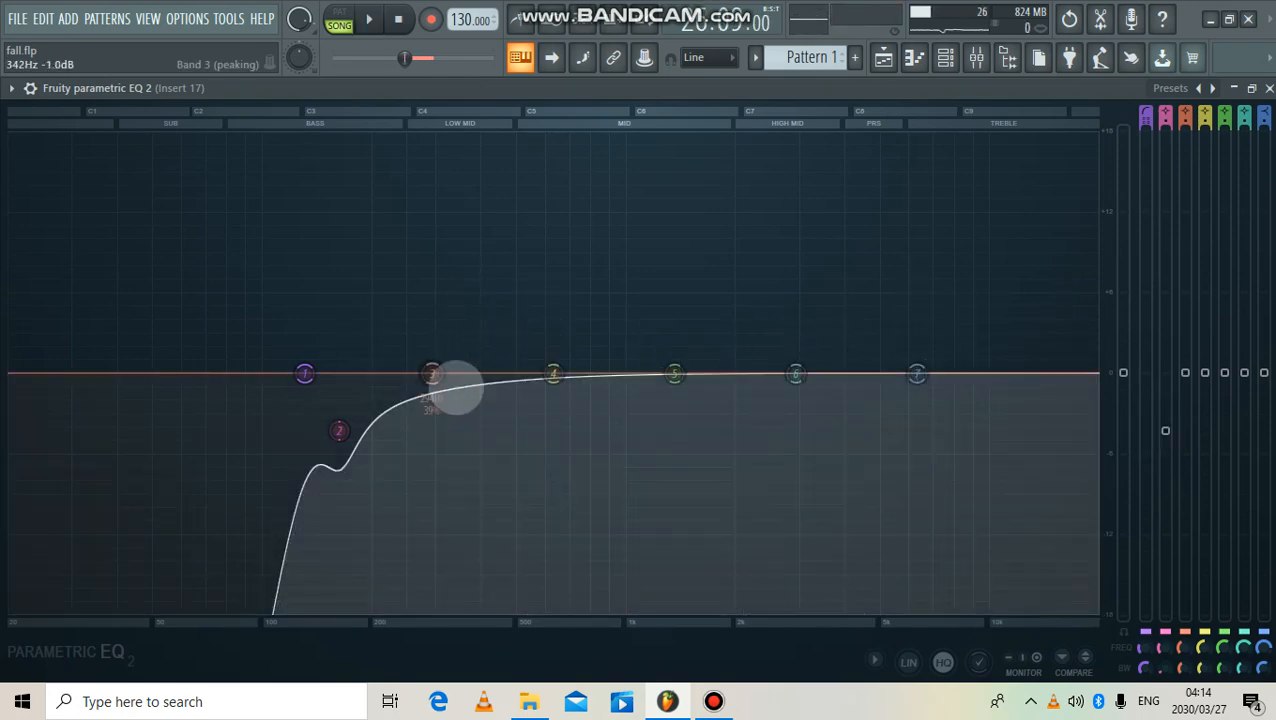
- Boost EQ band 3 to 18 dB at 357 Hz during playback and narrow its bandwidth to 6%
{"action": "key", "text": "space"}
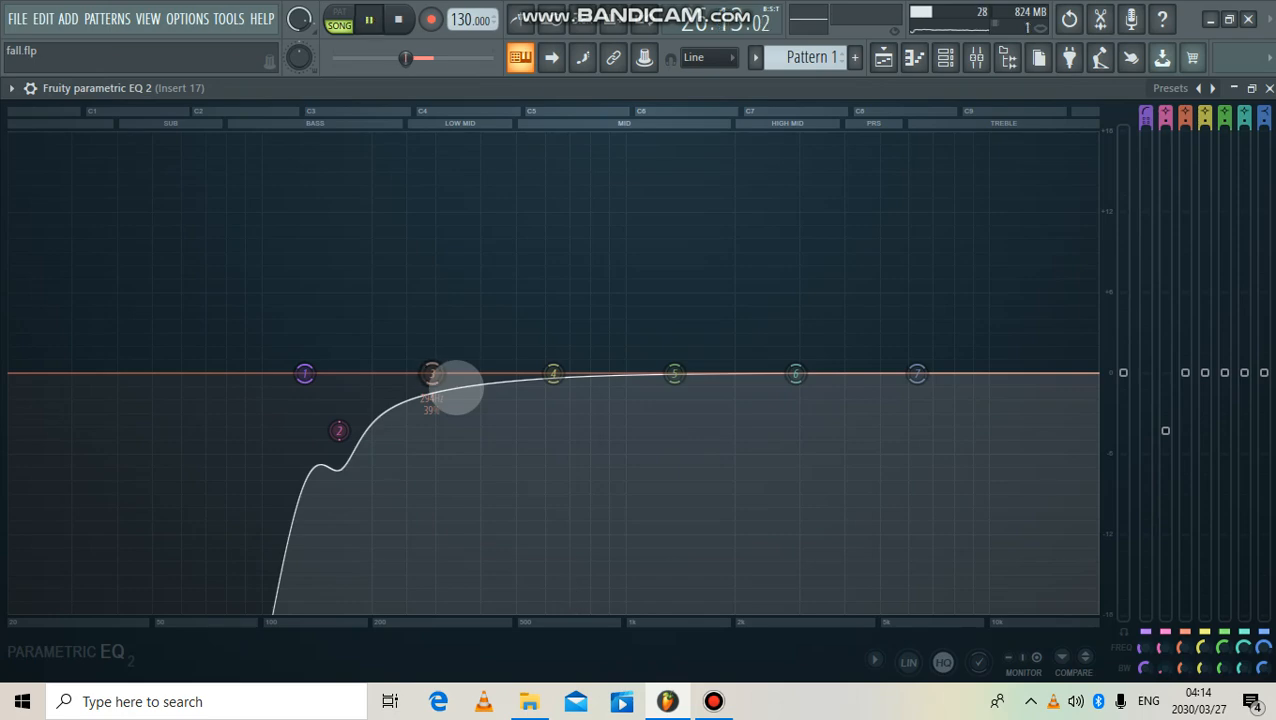
{"action": "left_click_drag", "start_coordinate": [431, 374], "coordinate": [443, 174]}
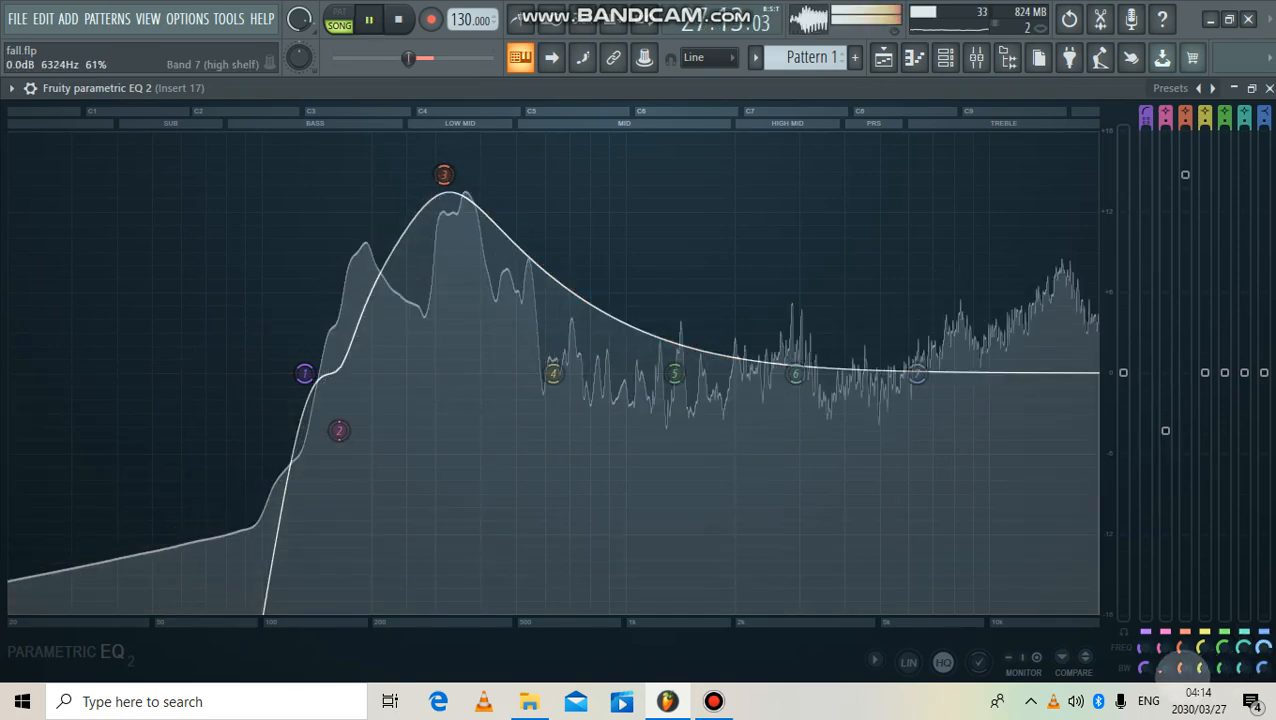
{"action": "scroll", "coordinate": [444, 175], "scroll_direction": "down", "scroll_amount": 5}
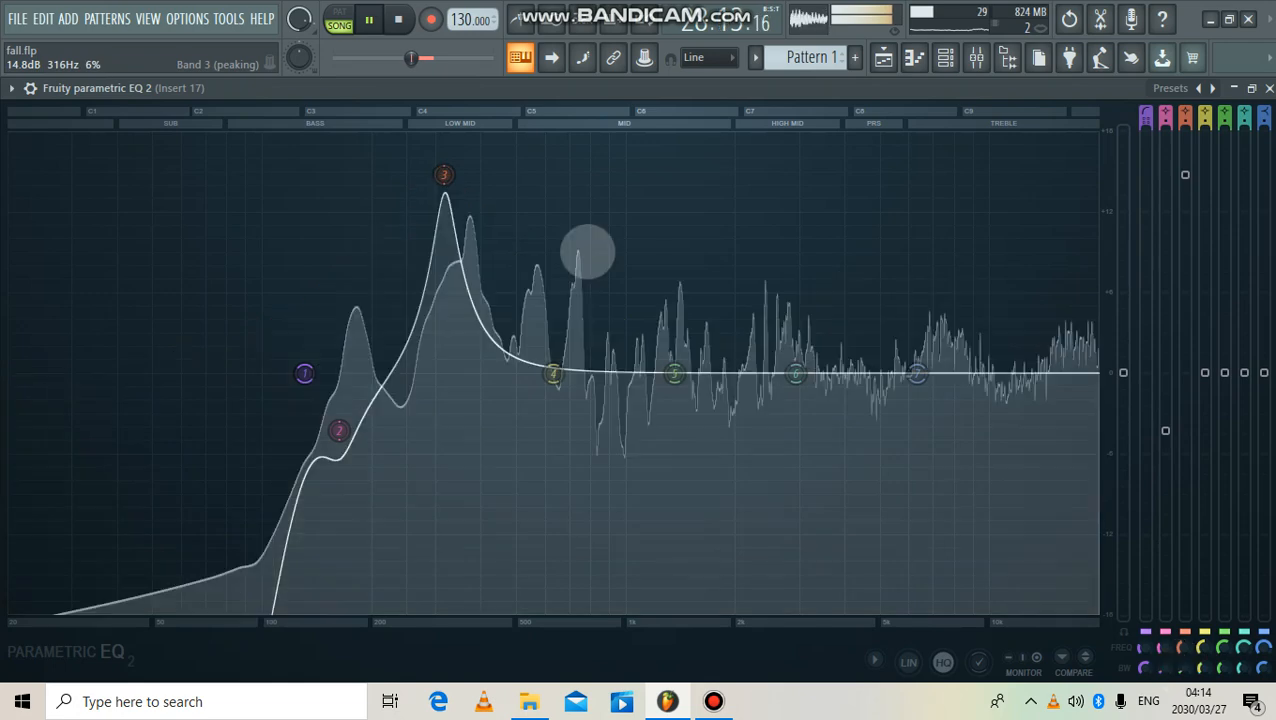
{"action": "left_click_drag", "start_coordinate": [443, 174], "coordinate": [460, 135]}
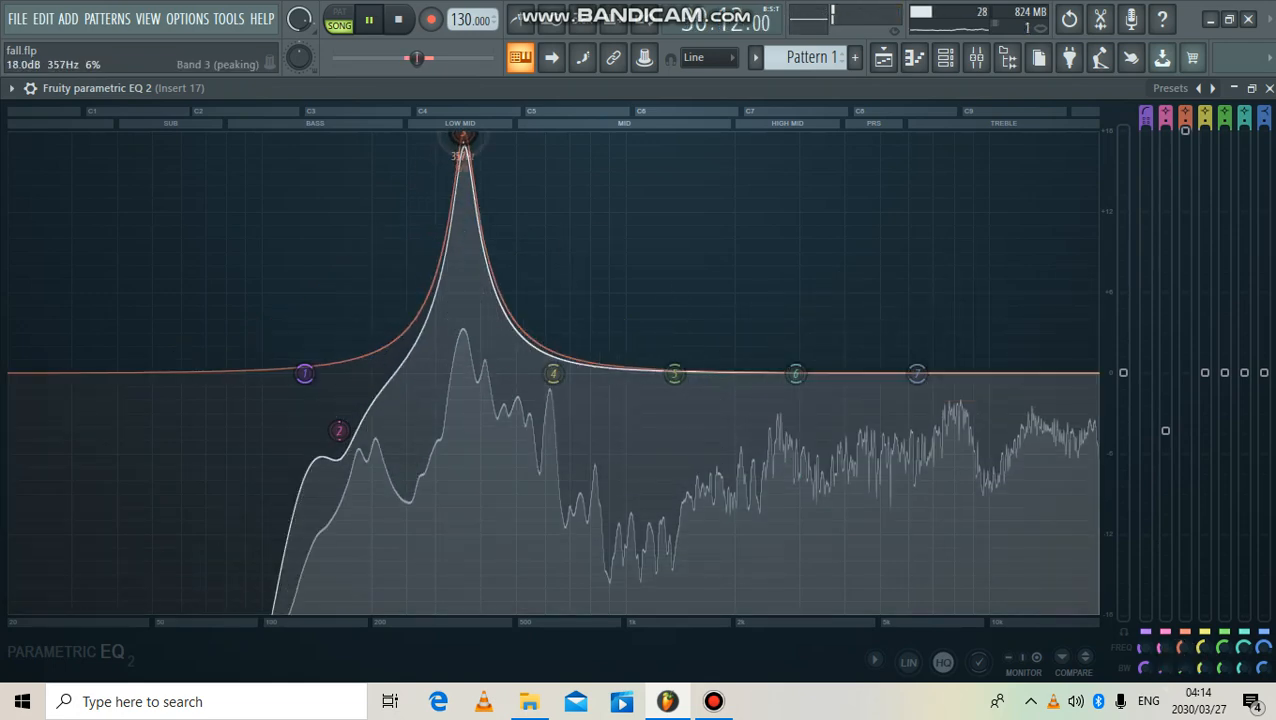
{"action": "key", "text": "space"}
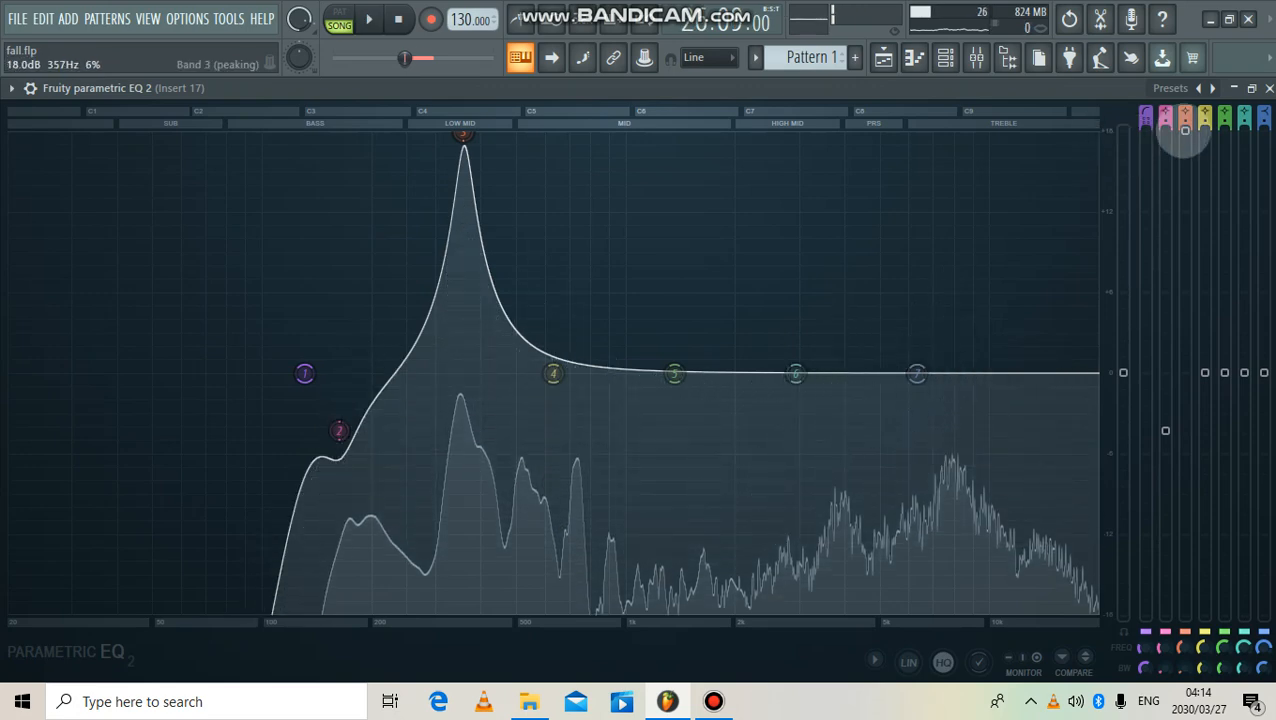
- Cut EQ band 3's gain to -3.8 dB and narrow its bandwidth to 3%
{"action": "left_click_drag", "start_coordinate": [1185, 130], "coordinate": [1185, 411]}
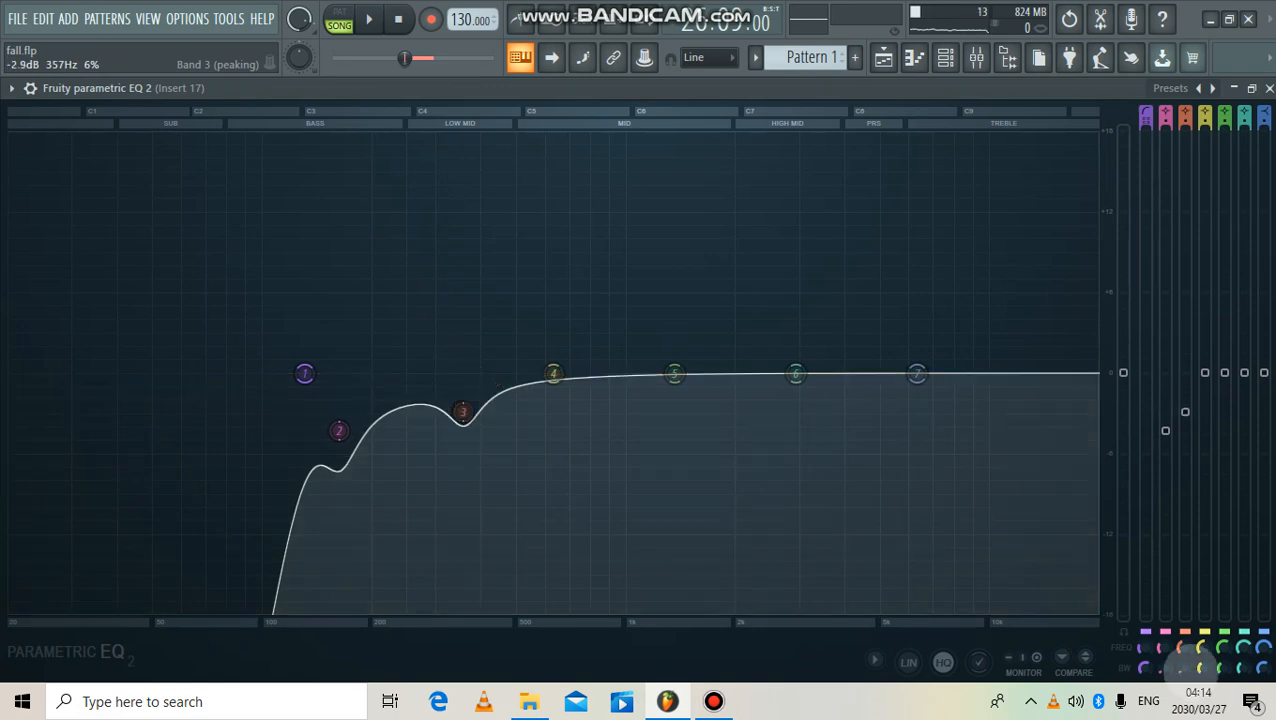
{"action": "left_click_drag", "start_coordinate": [1185, 667], "coordinate": [1179, 671]}
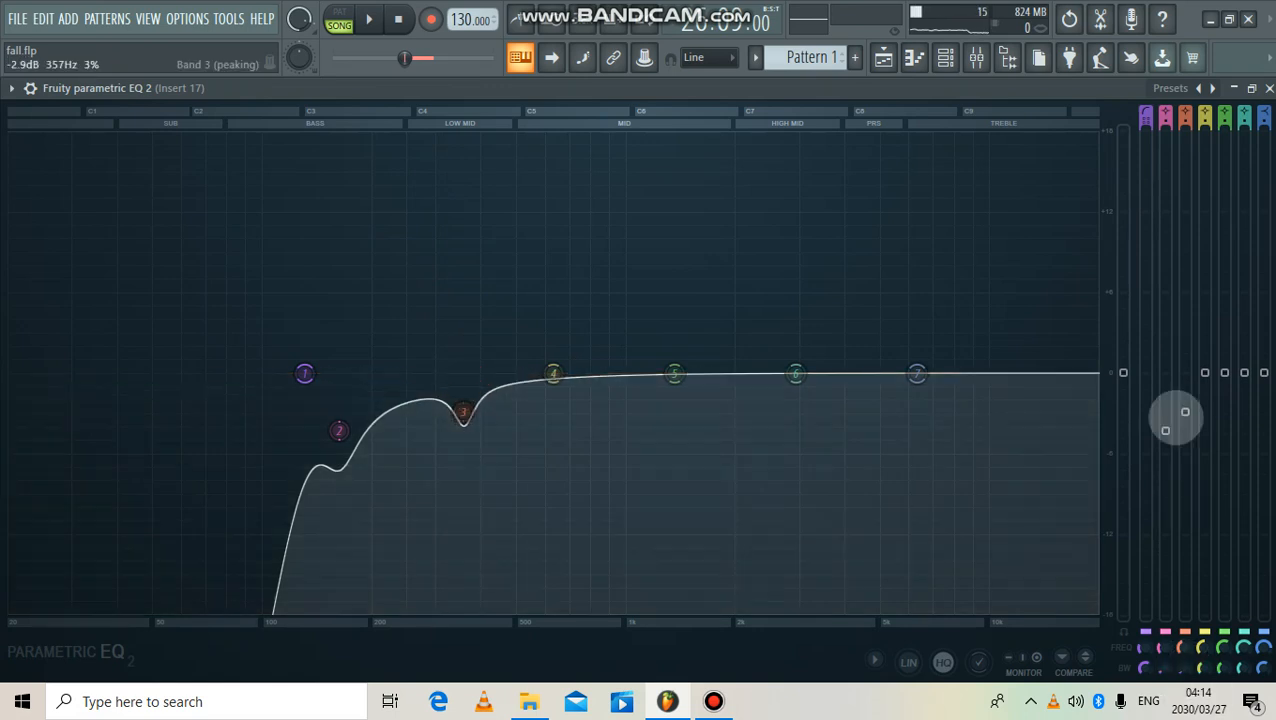
{"action": "left_click_drag", "start_coordinate": [1185, 411], "coordinate": [1185, 425]}
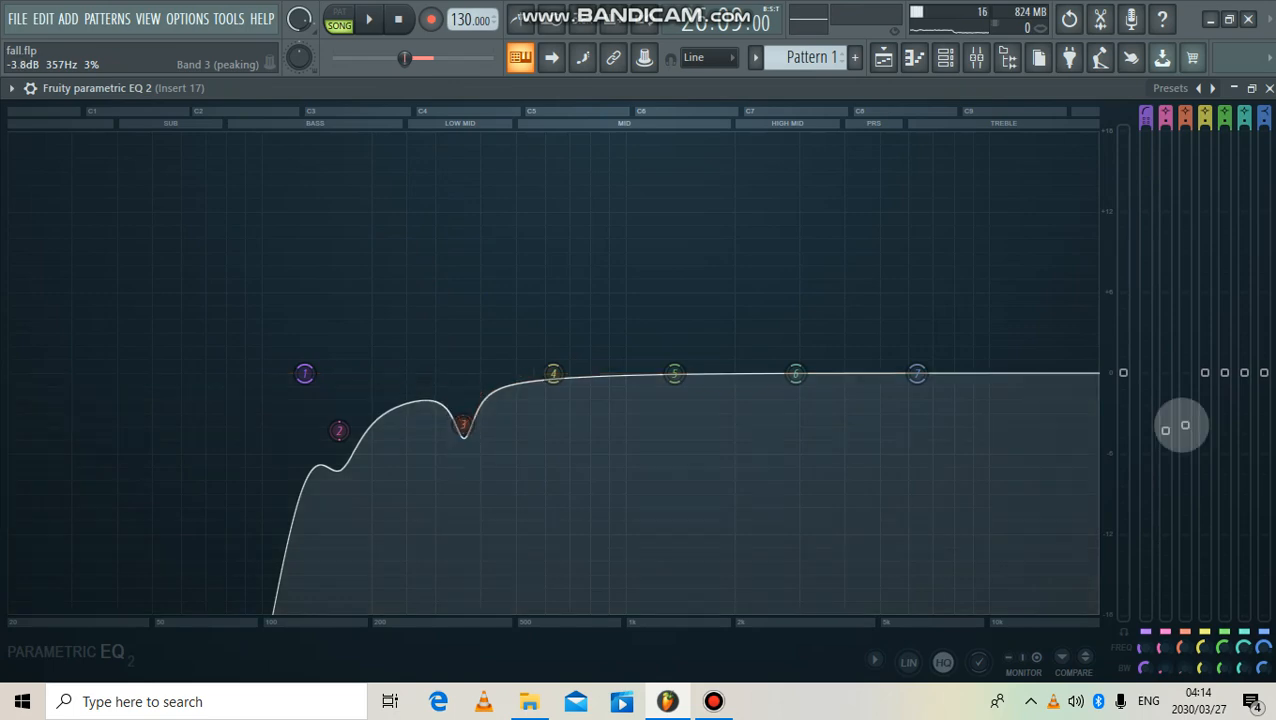
- Boost EQ band 4 to 9.2 dB at 744 Hz during playback and narrow its bandwidth to 5%
{"action": "key", "text": "space"}
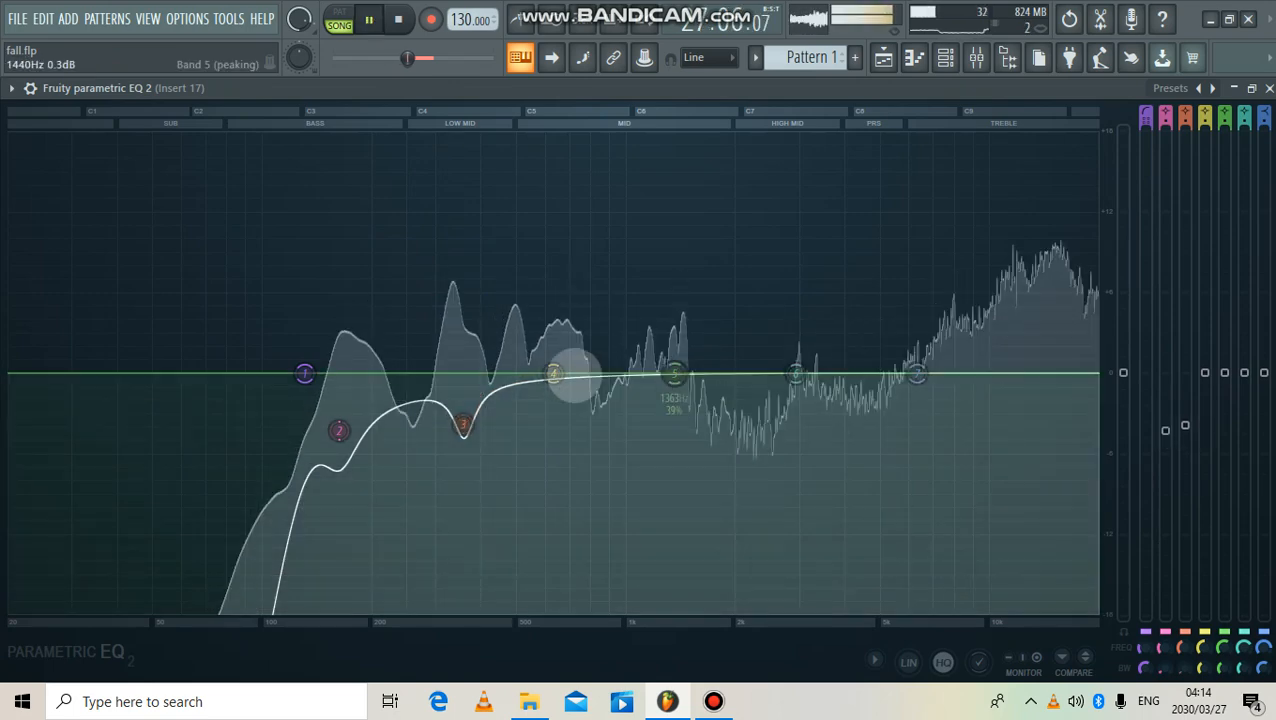
{"action": "left_click_drag", "start_coordinate": [553, 373], "coordinate": [578, 250]}
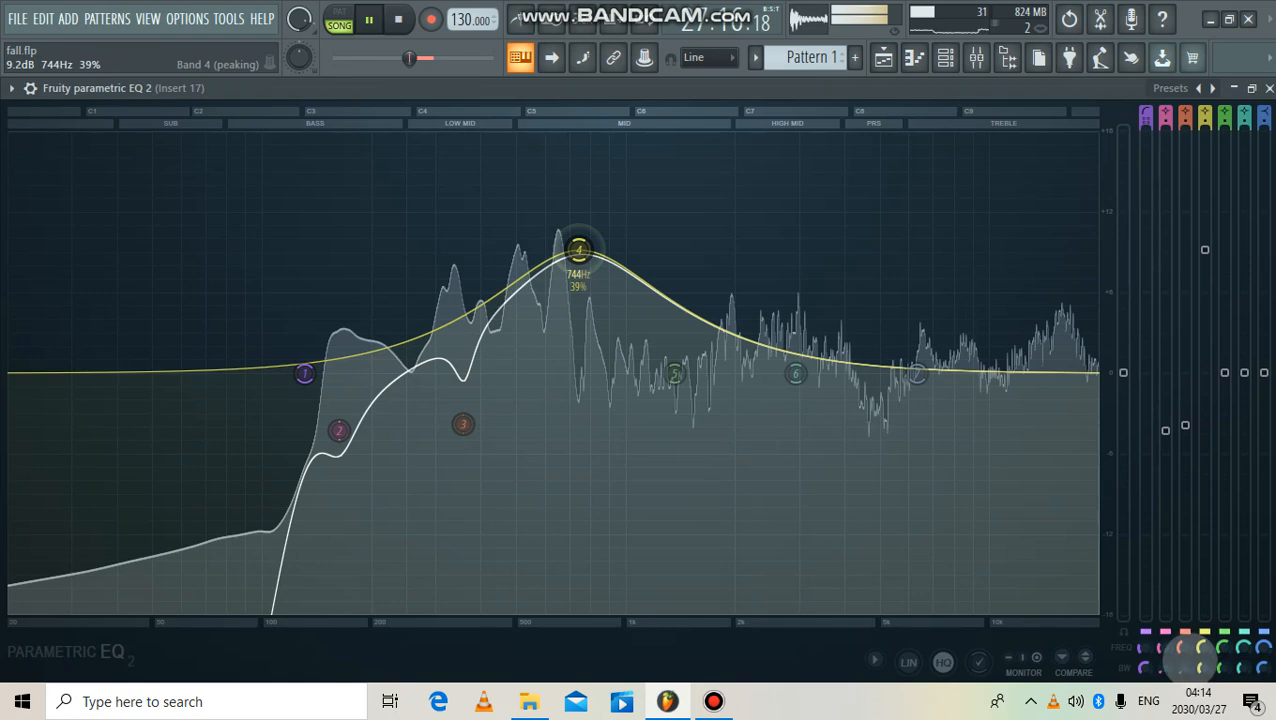
{"action": "scroll", "coordinate": [578, 250], "scroll_direction": "up", "scroll_amount": 3}
{"action": "scroll", "coordinate": [578, 250], "scroll_direction": "up", "scroll_amount": 3}
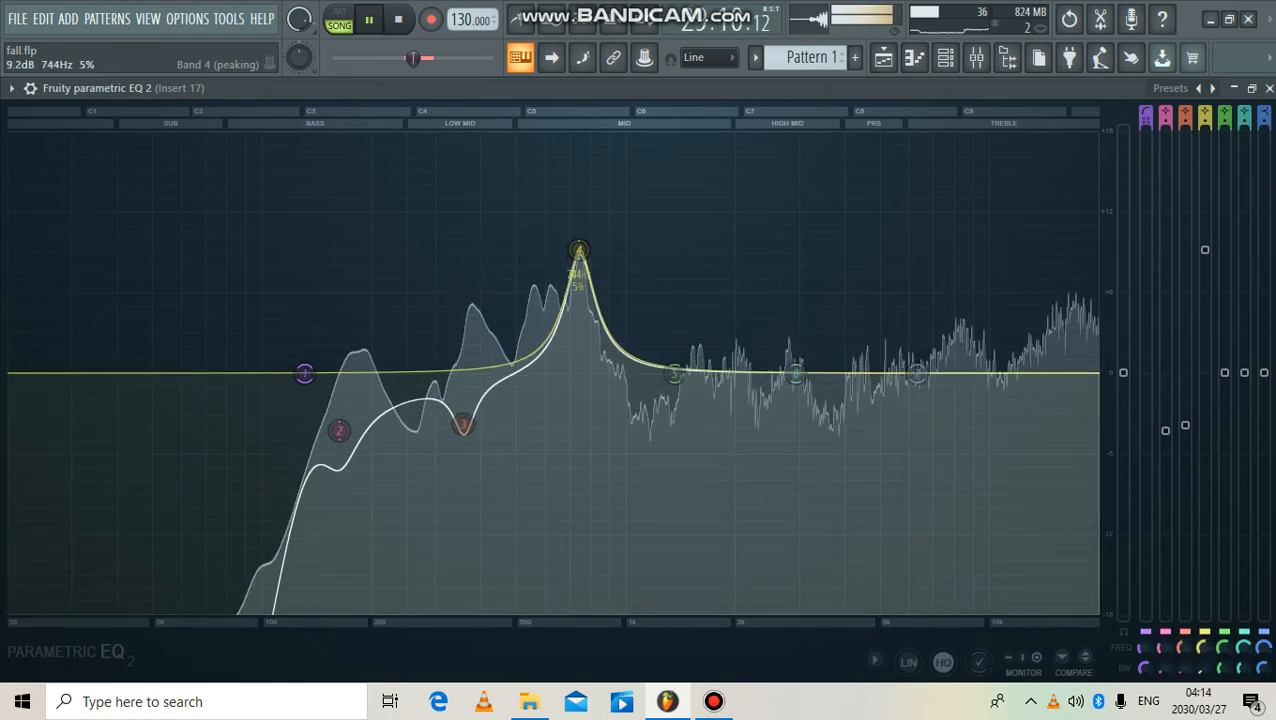
- Raise EQ band 4 to about 18 dB and sweep it to 727 Hz while auditioning the vocal
{"action": "left_click_drag", "start_coordinate": [579, 248], "coordinate": [587, 135]}
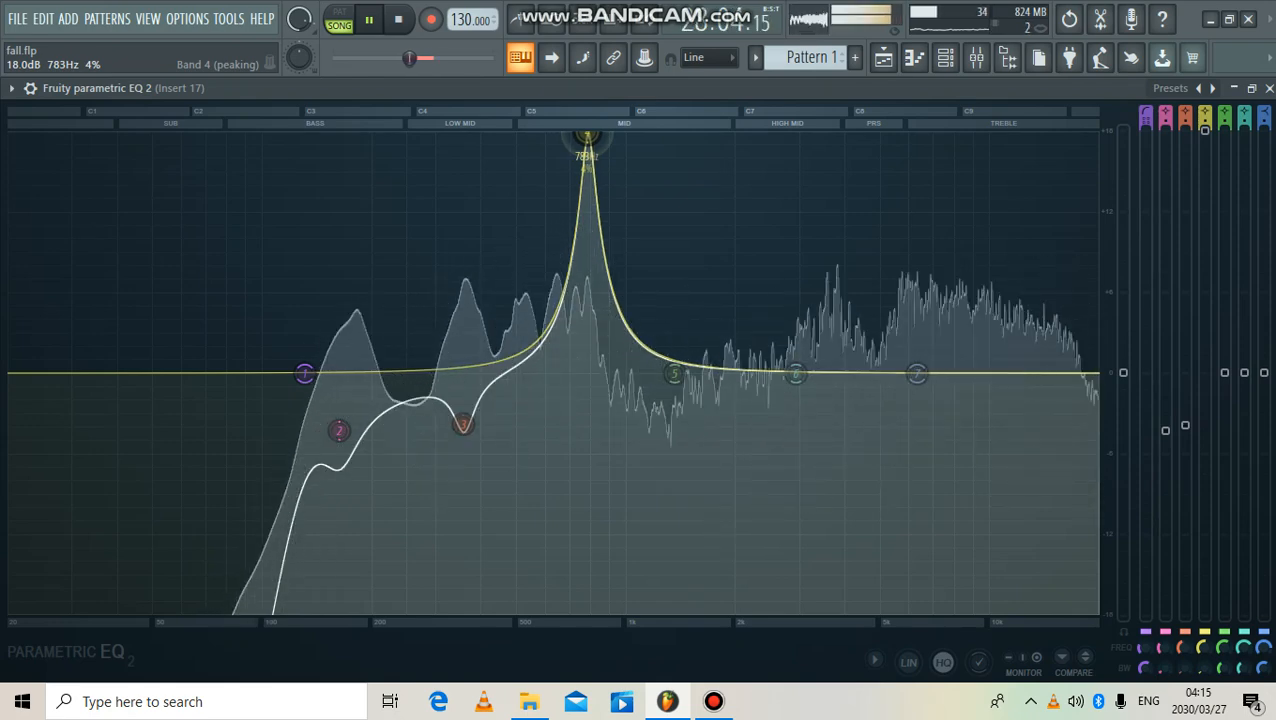
{"action": "left_click_drag", "start_coordinate": [587, 135], "coordinate": [580, 135]}
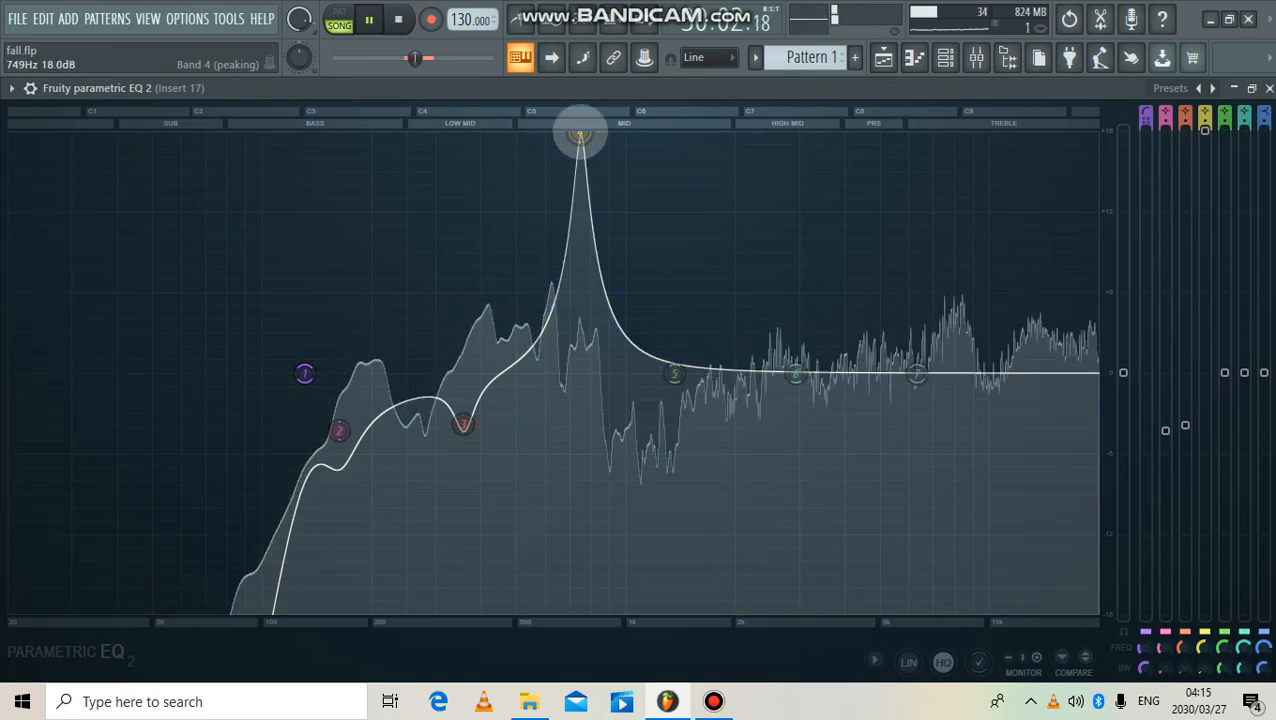
{"action": "left_click", "coordinate": [580, 134]}
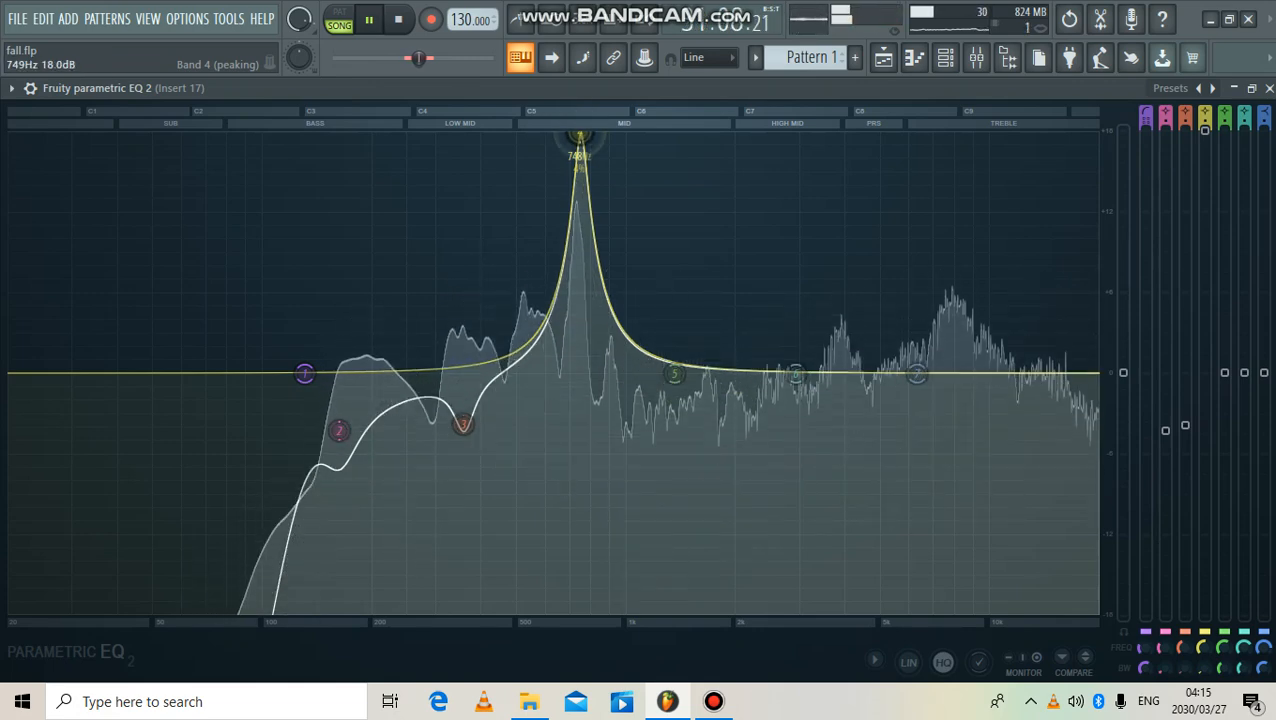
{"action": "left_click_drag", "start_coordinate": [580, 135], "coordinate": [575, 135]}
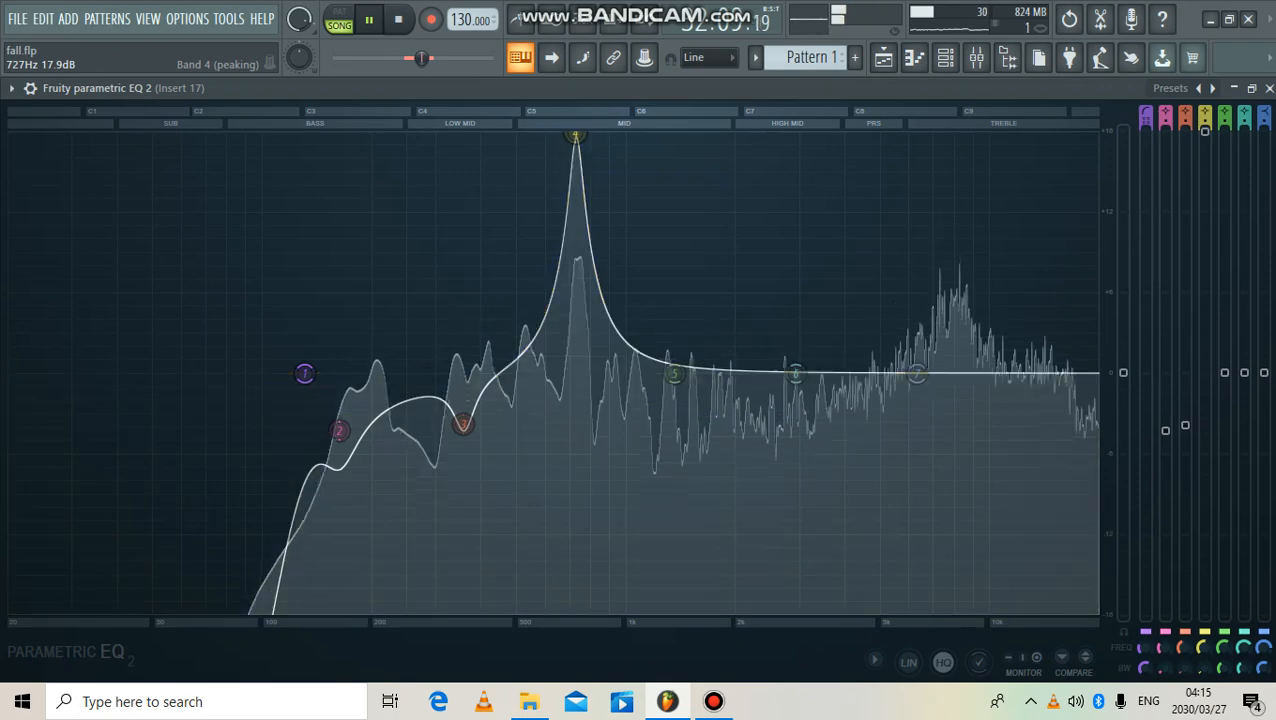
- Cut EQ band 4's gain to slightly below -2.9 dB and narrow its bandwidth to 1%
{"action": "left_click_drag", "start_coordinate": [575, 135], "coordinate": [575, 411]}
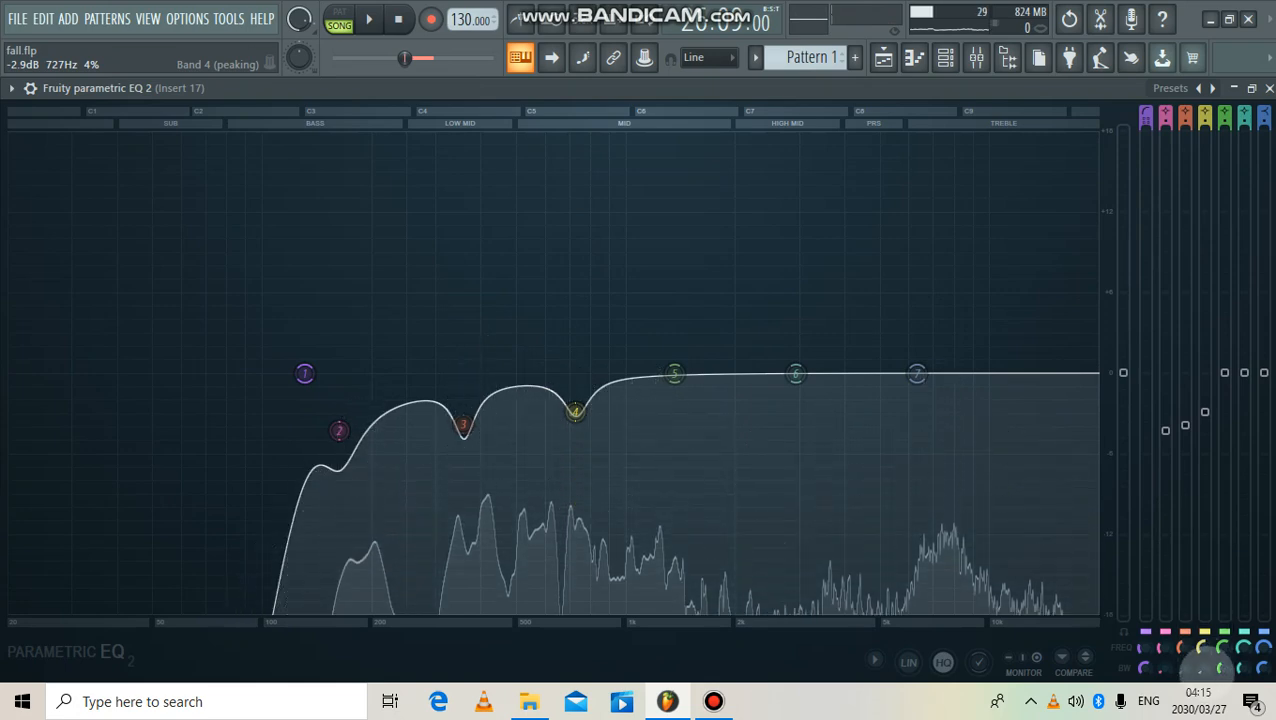
{"action": "left_click_drag", "start_coordinate": [1201, 669], "coordinate": [1201, 680]}
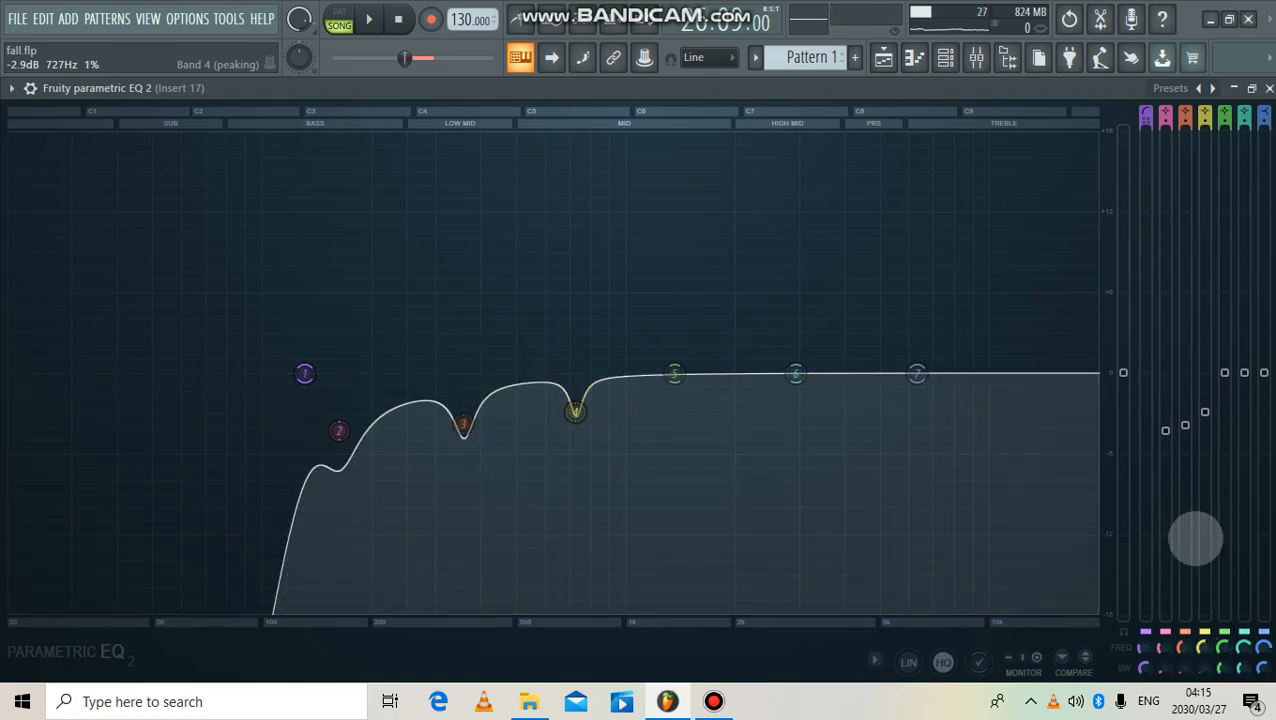
{"action": "left_click_drag", "start_coordinate": [1205, 411], "coordinate": [1205, 419]}
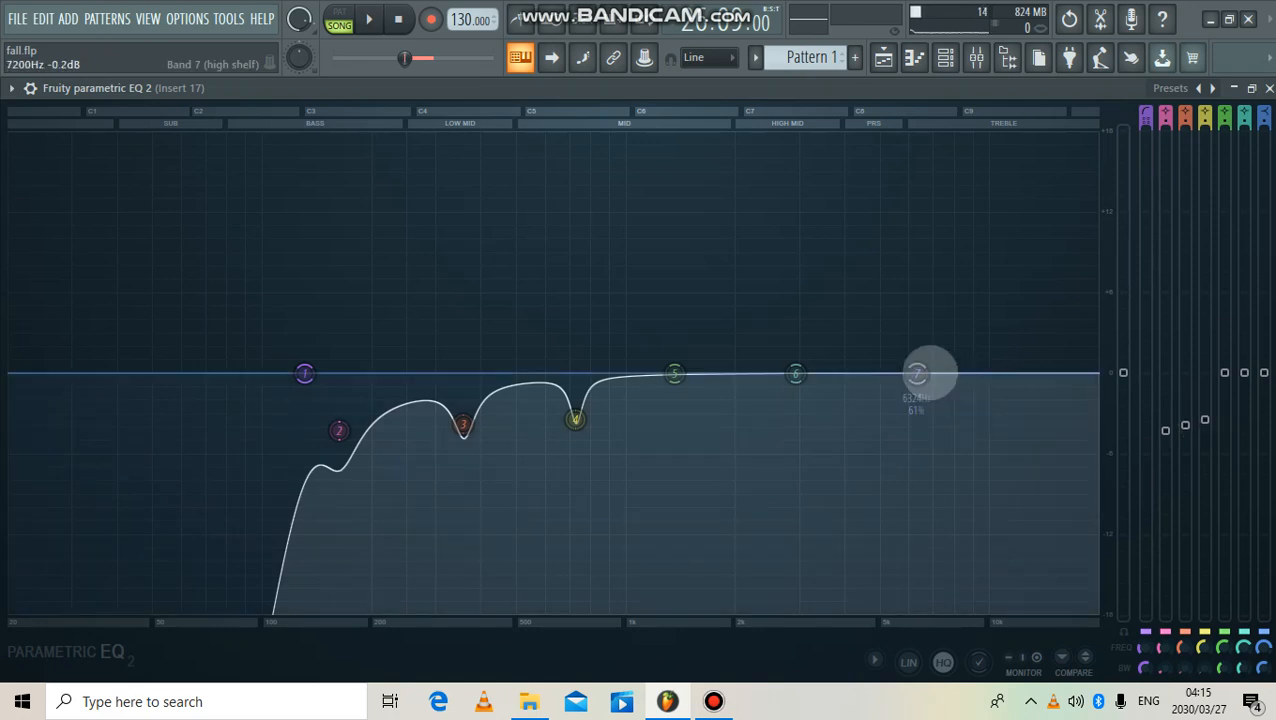
- Boost the band 7 high shelf to 4.4 dB at 4343 Hz, audition the vocal and close the equalizer
{"action": "left_click_drag", "start_coordinate": [917, 374], "coordinate": [857, 315]}
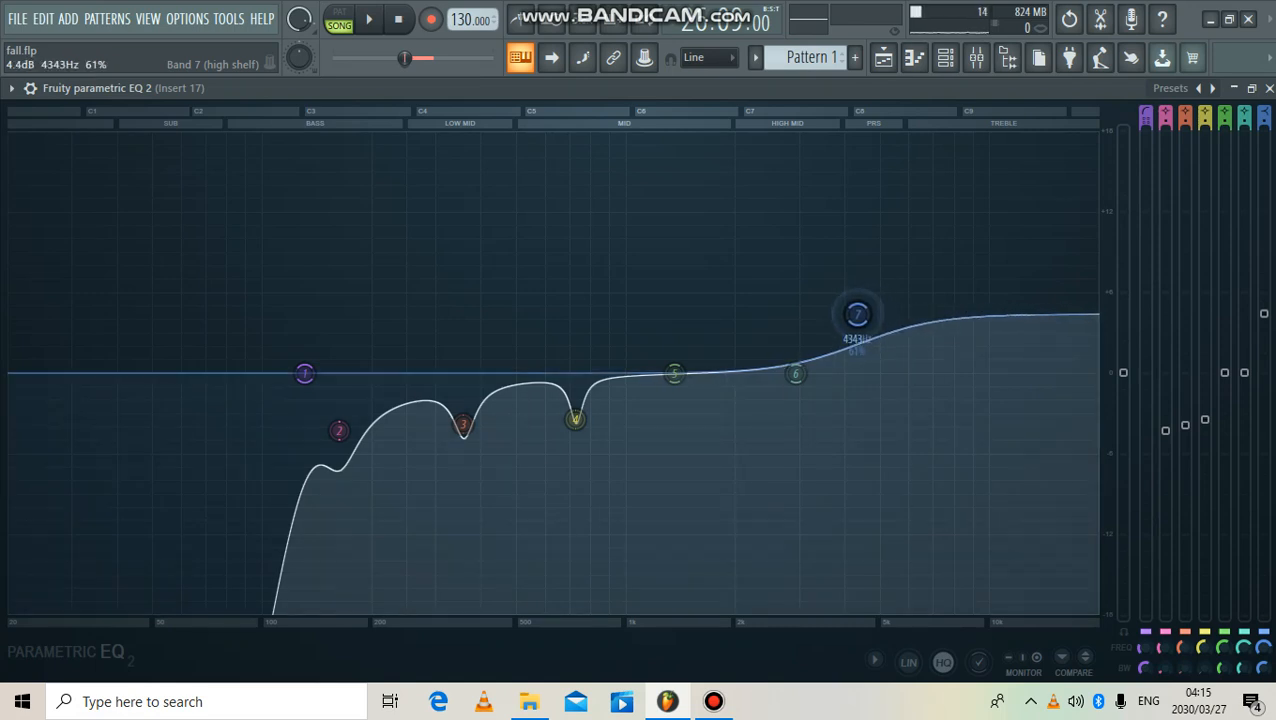
{"action": "key", "text": "space"}
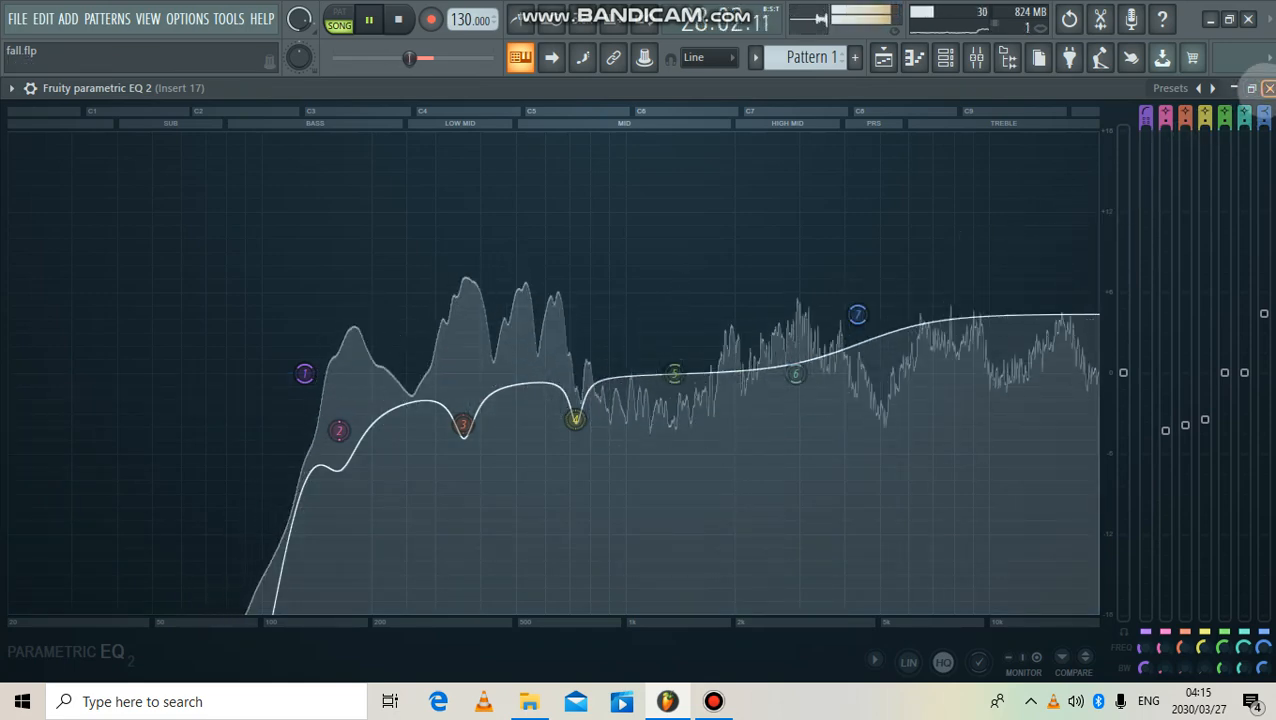
{"action": "left_click", "coordinate": [1268, 88]}
{"action": "key", "text": "space"}
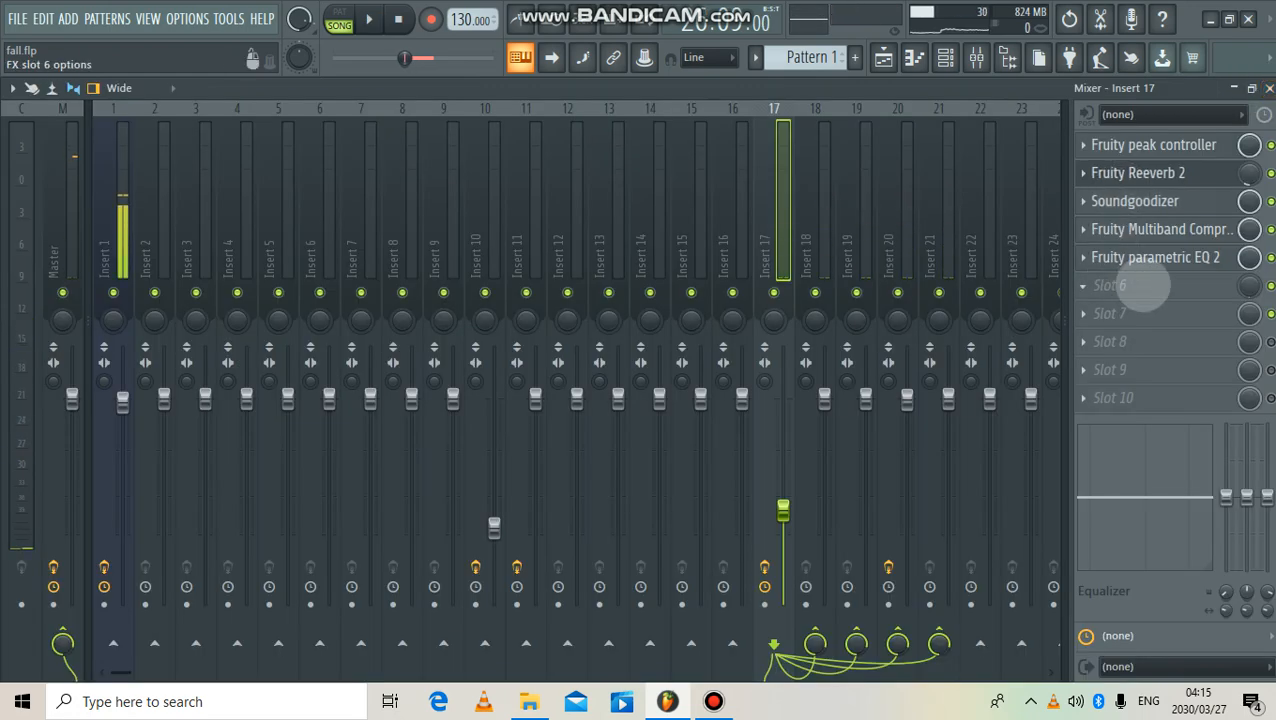
- Add Fruity Delay 3 to slot 6 of Insert 17 and set its delay time to 9:0
{"action": "left_click", "coordinate": [1140, 286]}
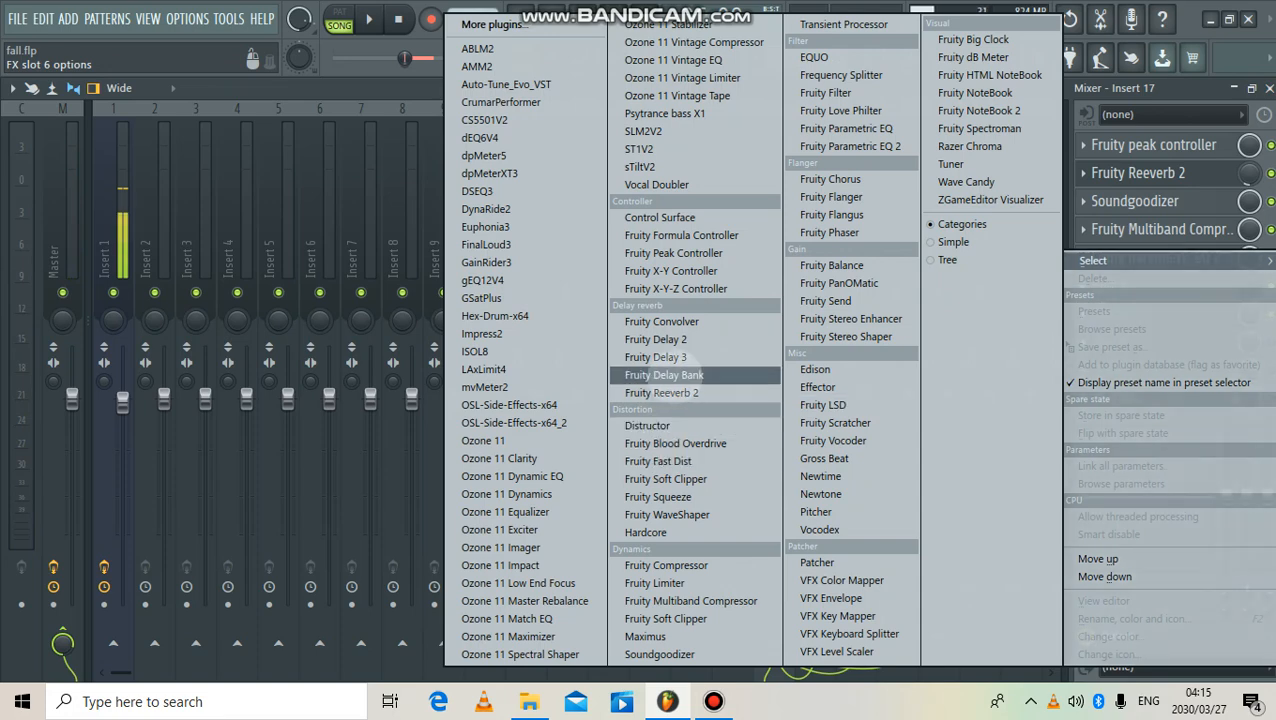
{"action": "left_click", "coordinate": [655, 357]}
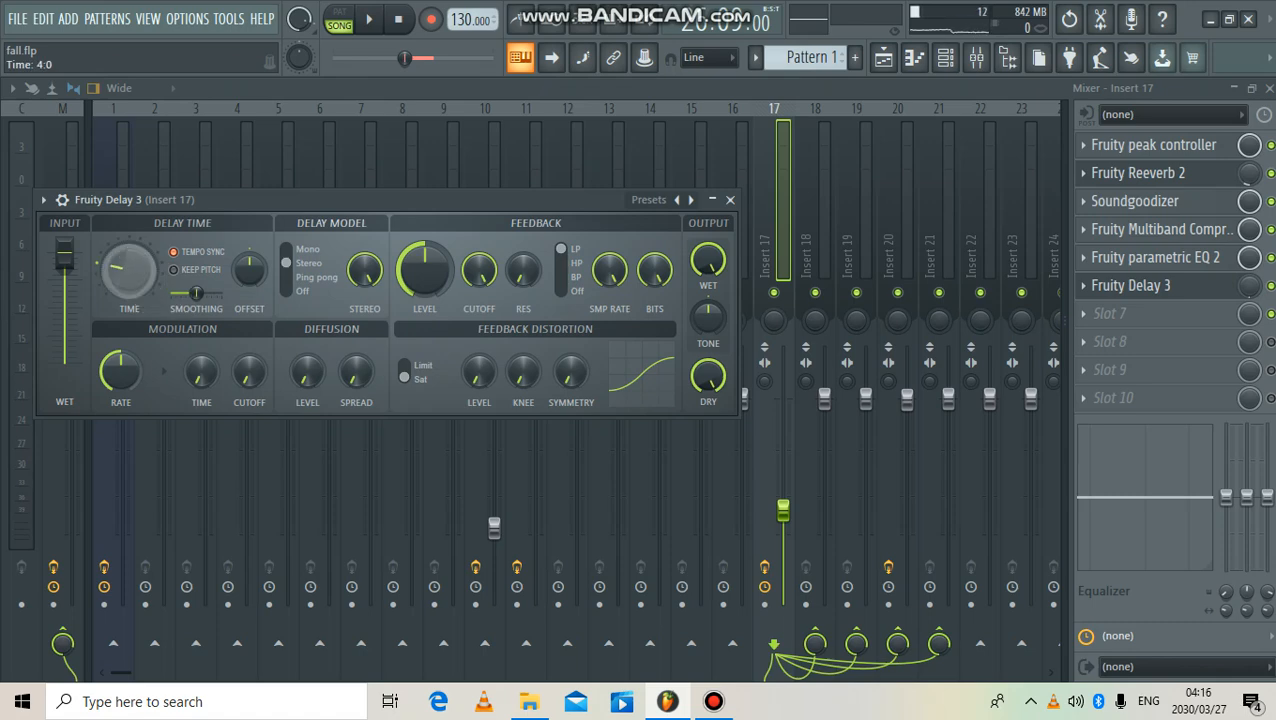
{"action": "left_click_drag", "start_coordinate": [128, 268], "coordinate": [128, 230]}
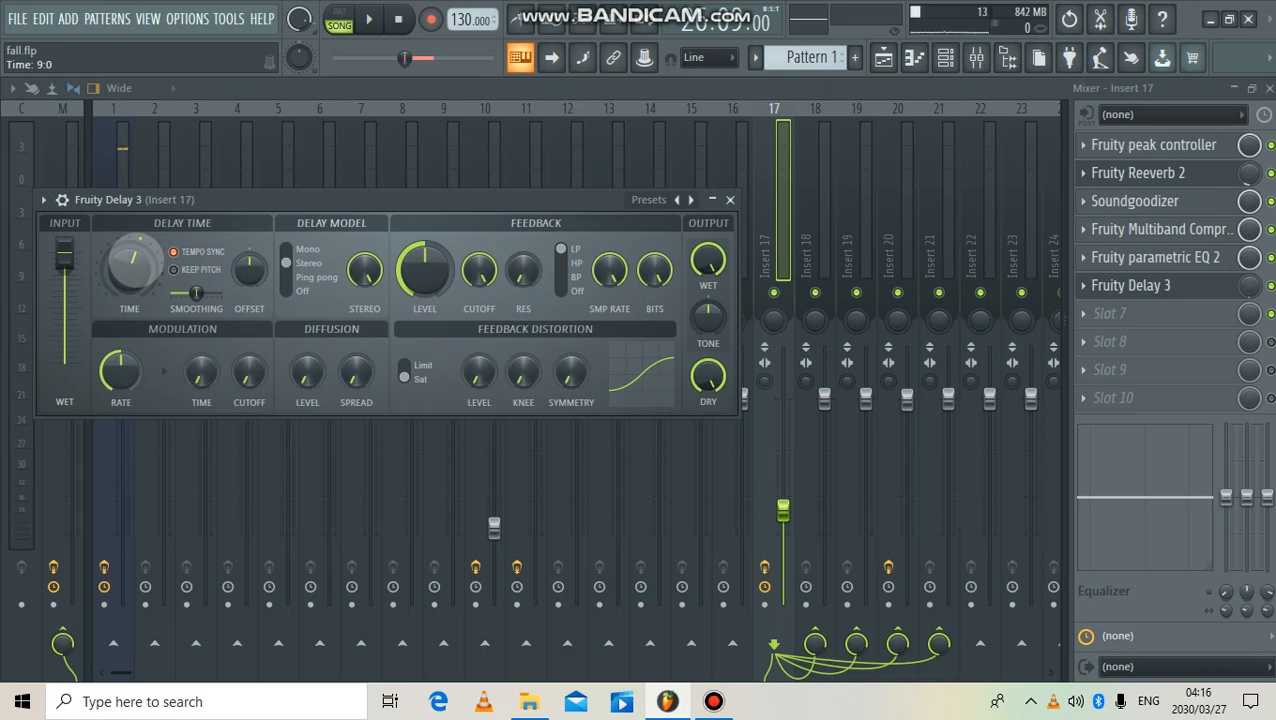
- Reduce the Fruity Delay 3 slot's mix level to 1% while auditioning the vocal
{"action": "key", "text": "space"}
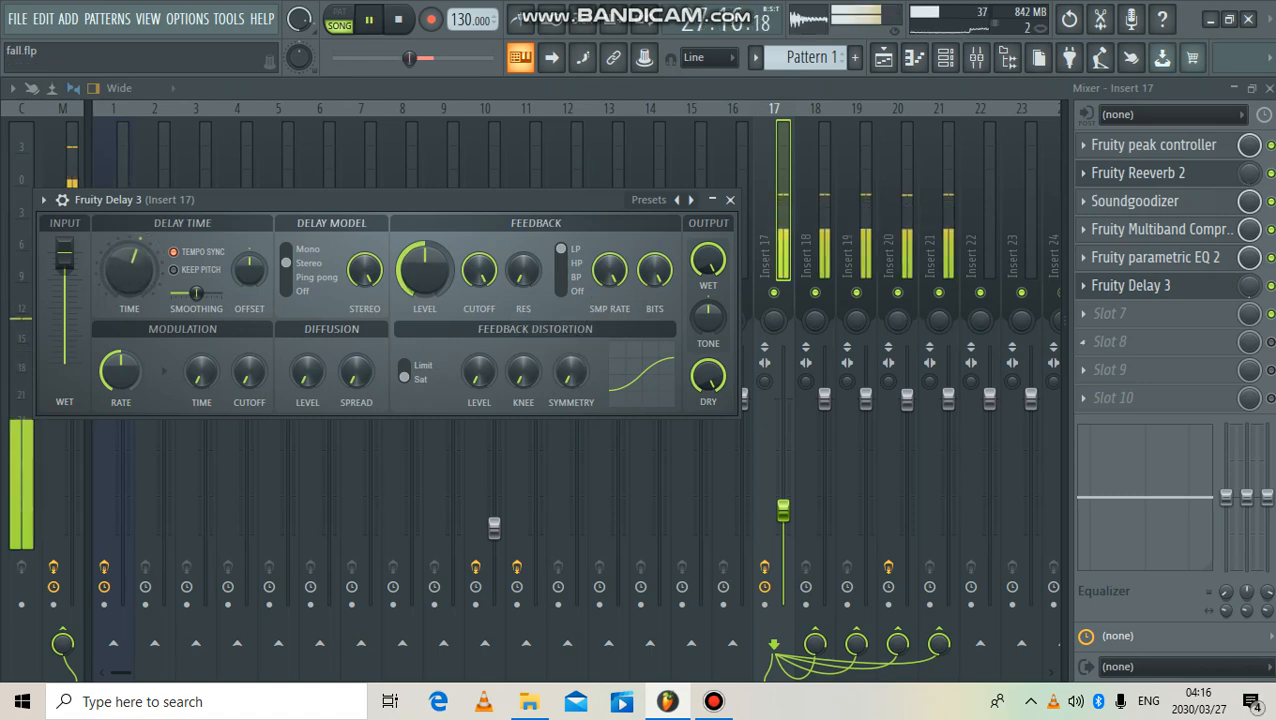
{"action": "left_click", "coordinate": [1249, 287]}
{"action": "key", "text": "space"}
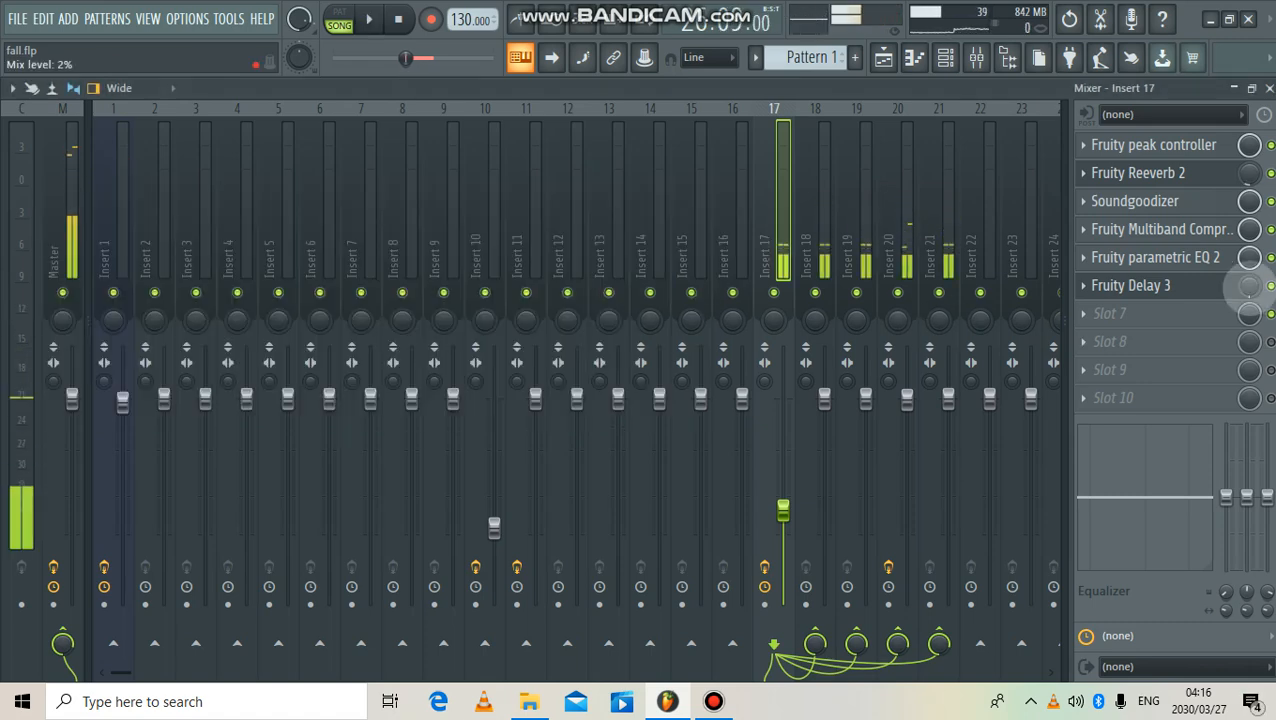
{"action": "left_click_drag", "start_coordinate": [1249, 292], "coordinate": [1249, 288]}
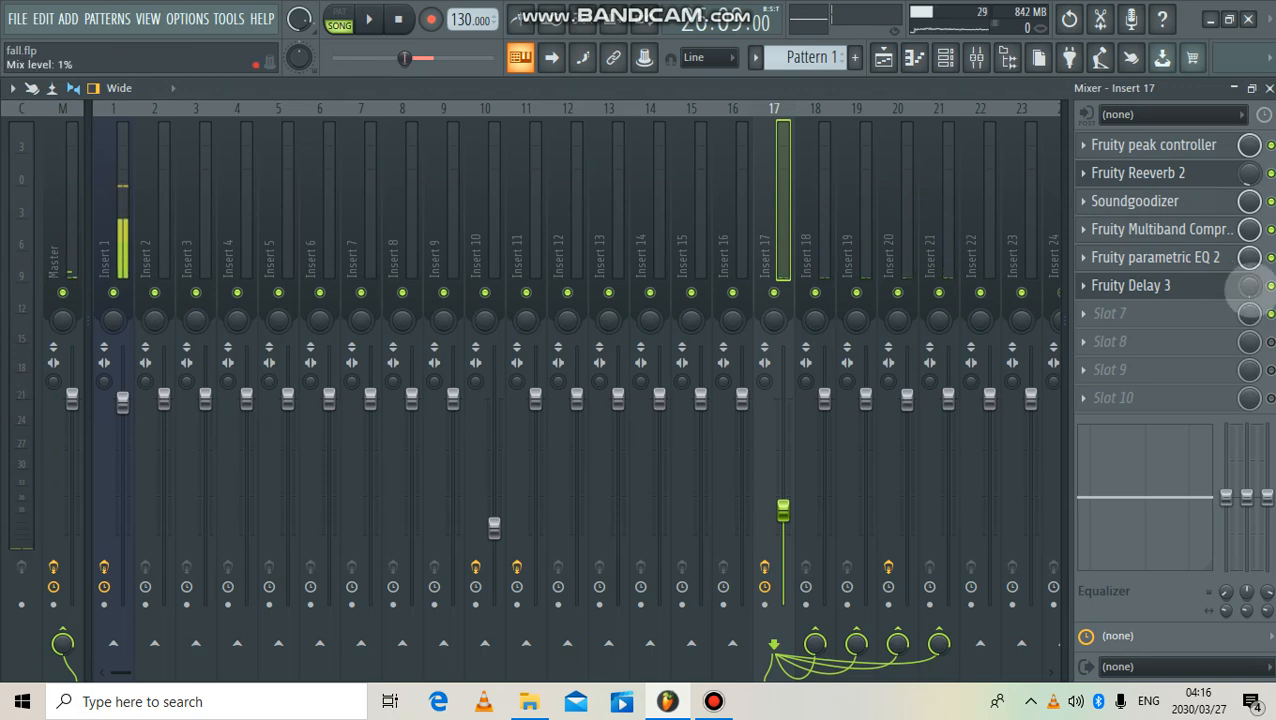
{"action": "left_click", "coordinate": [1249, 287]}
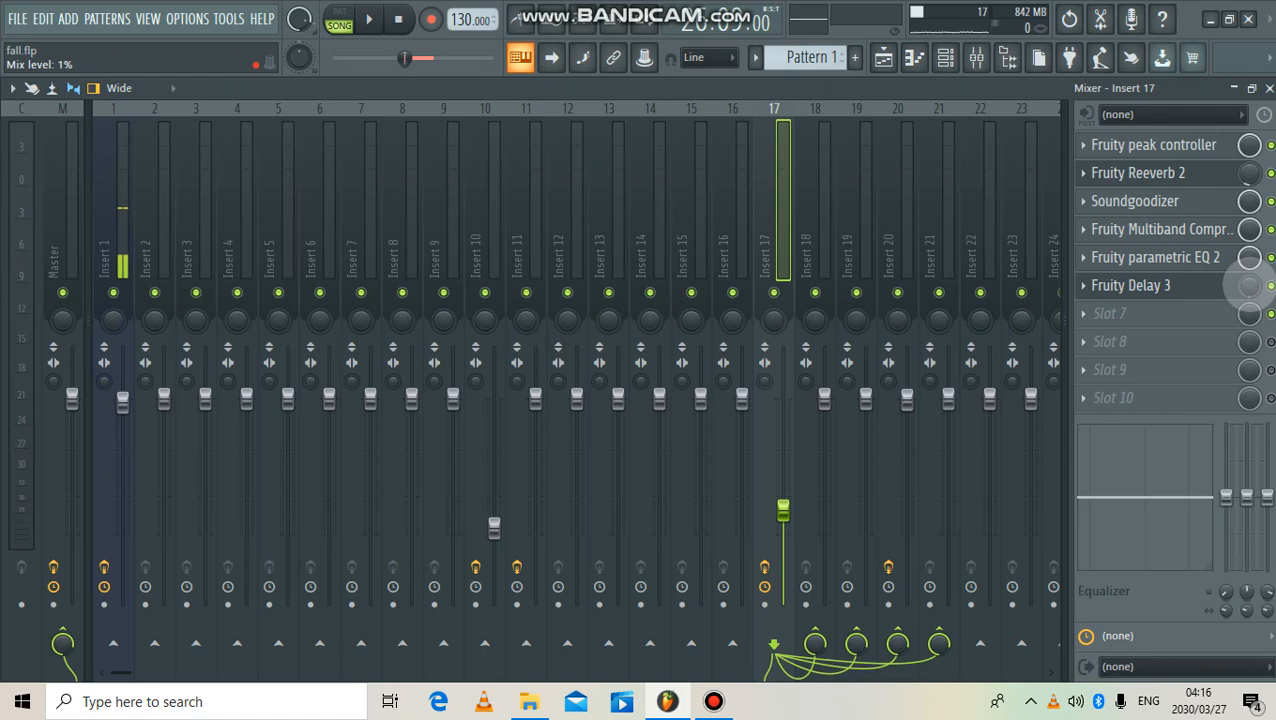
{"action": "key", "text": "space"}
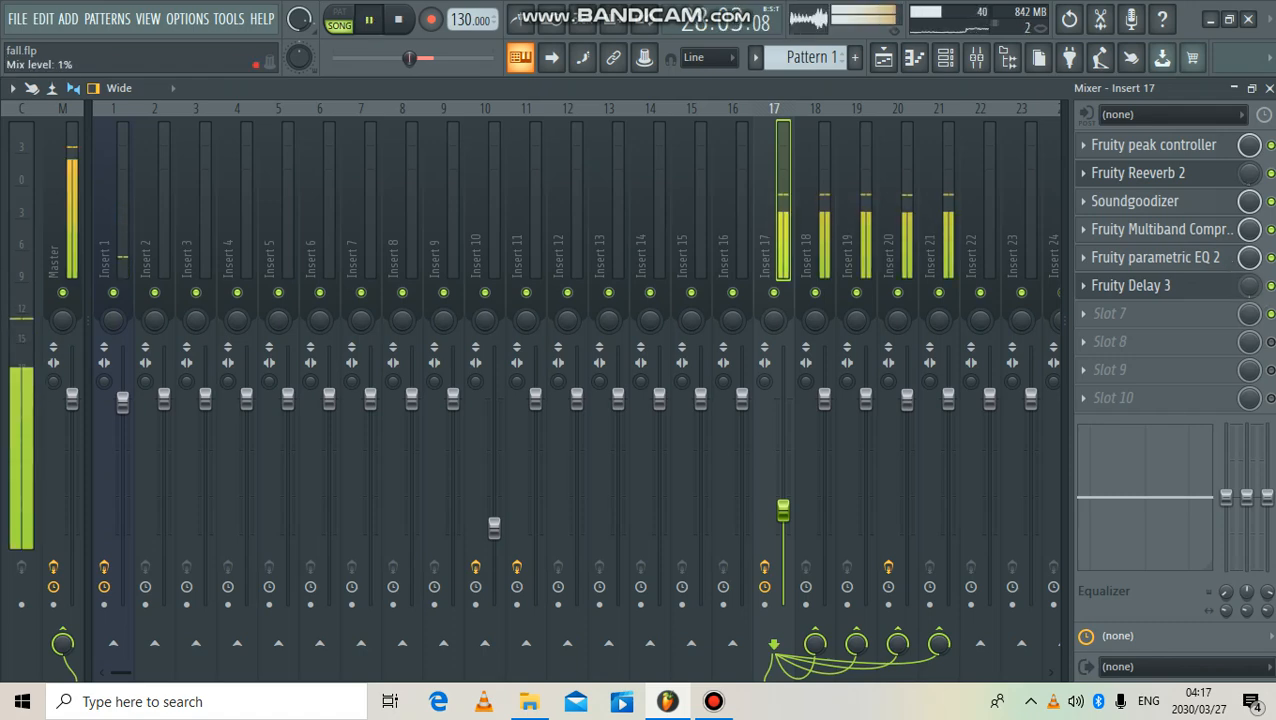
{"action": "key", "text": "space"}
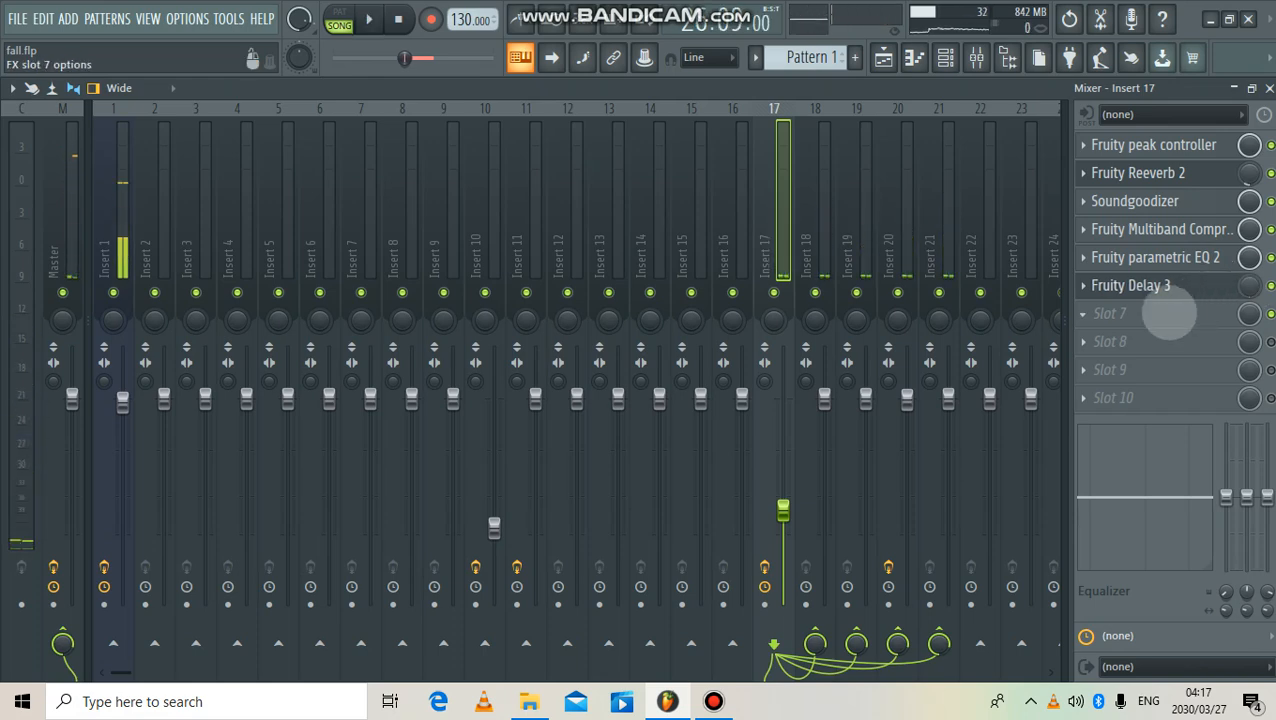
- Add Fruity Soft Clipper to slot 7 of Insert 17
{"action": "left_click", "coordinate": [1168, 313]}
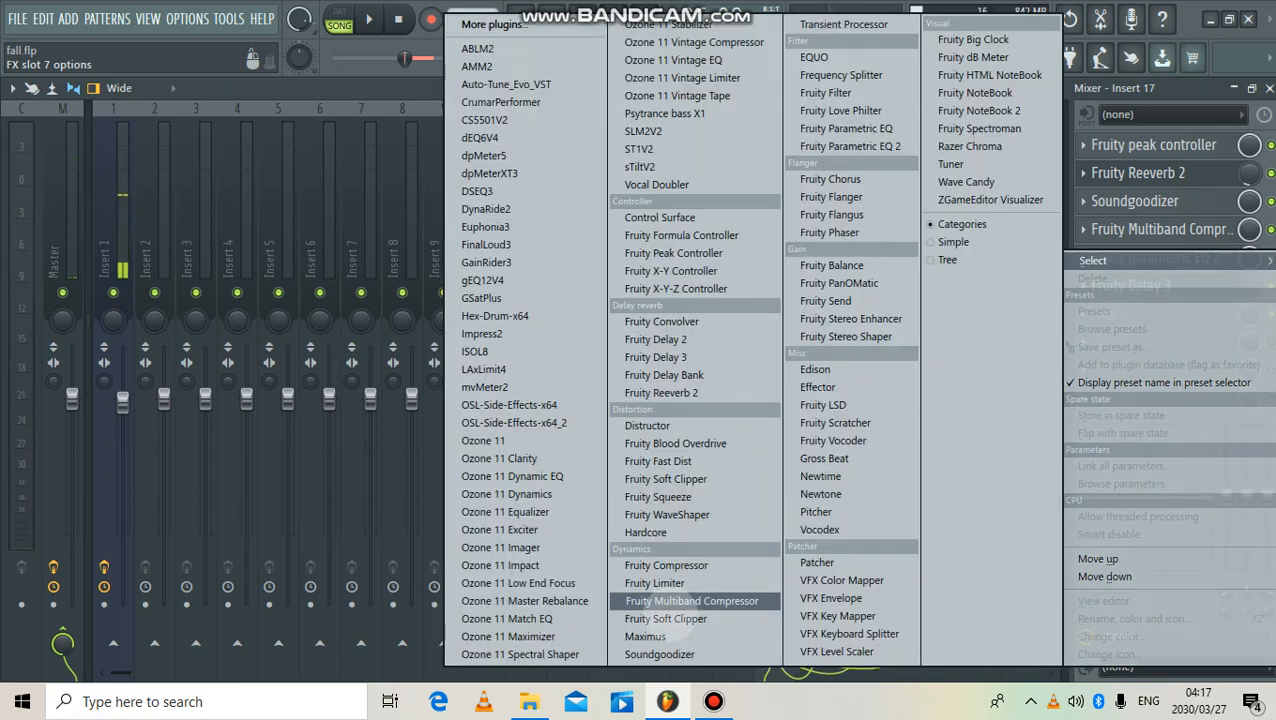
{"action": "left_click", "coordinate": [667, 618]}
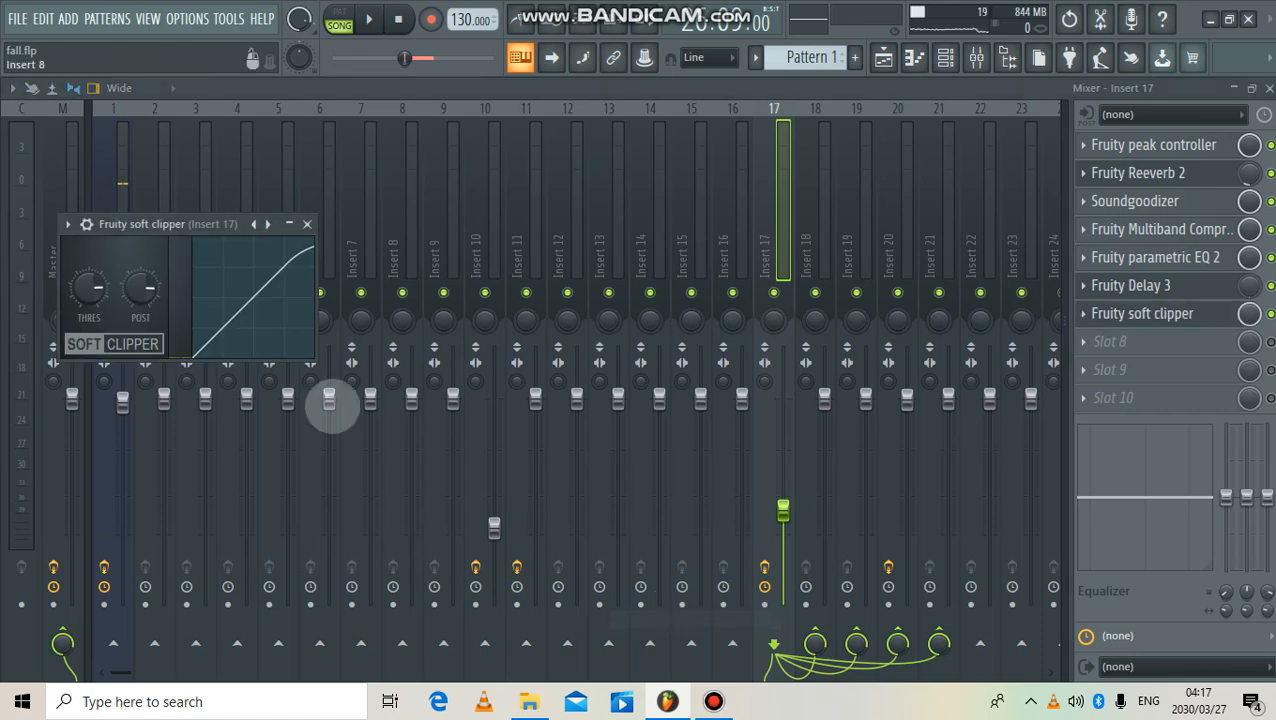
- Raise the Fruity Soft Clipper's threshold to its maximum and audition the vocal
{"action": "left_click_drag", "start_coordinate": [92, 292], "coordinate": [92, 235]}
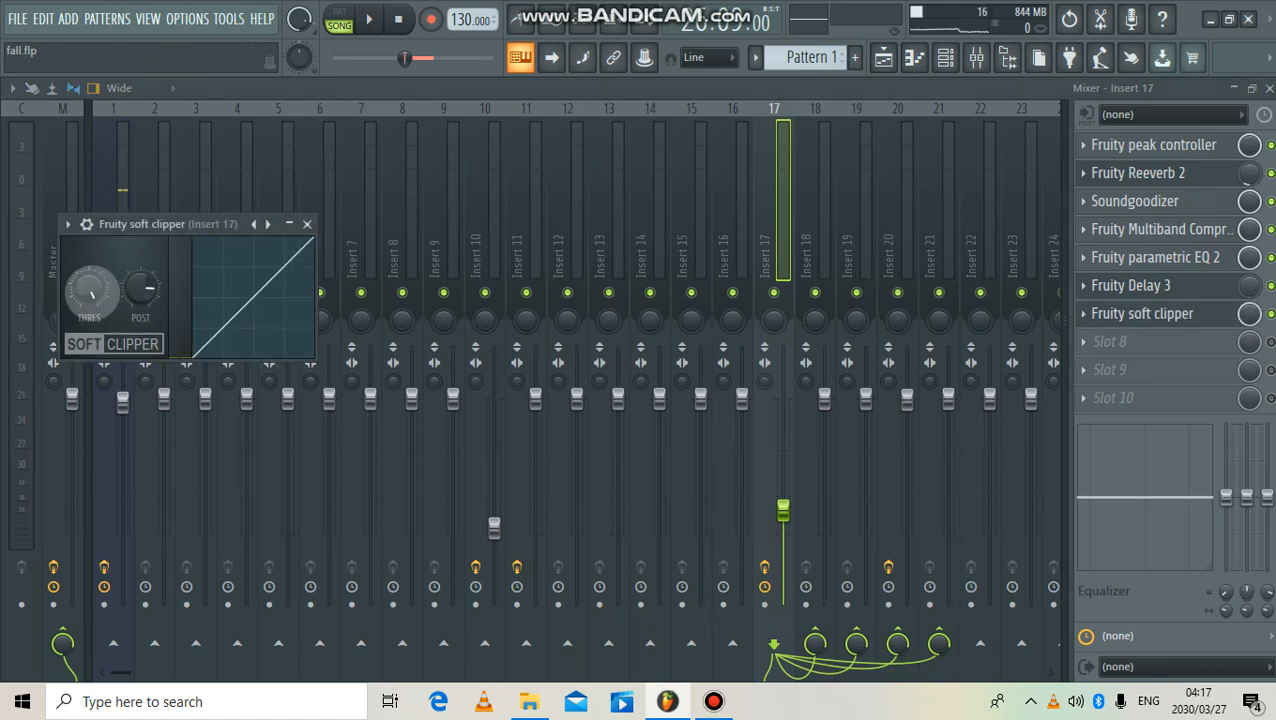
{"action": "key", "text": "space"}
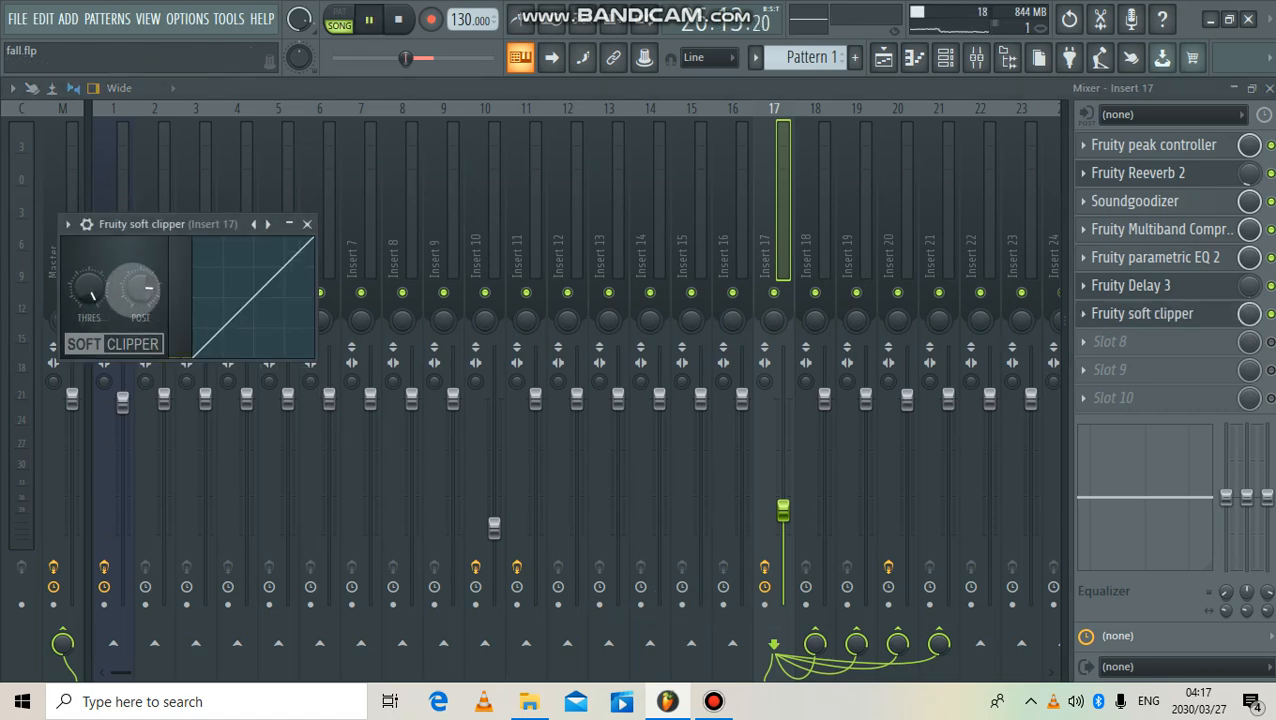
{"action": "key", "text": "space"}
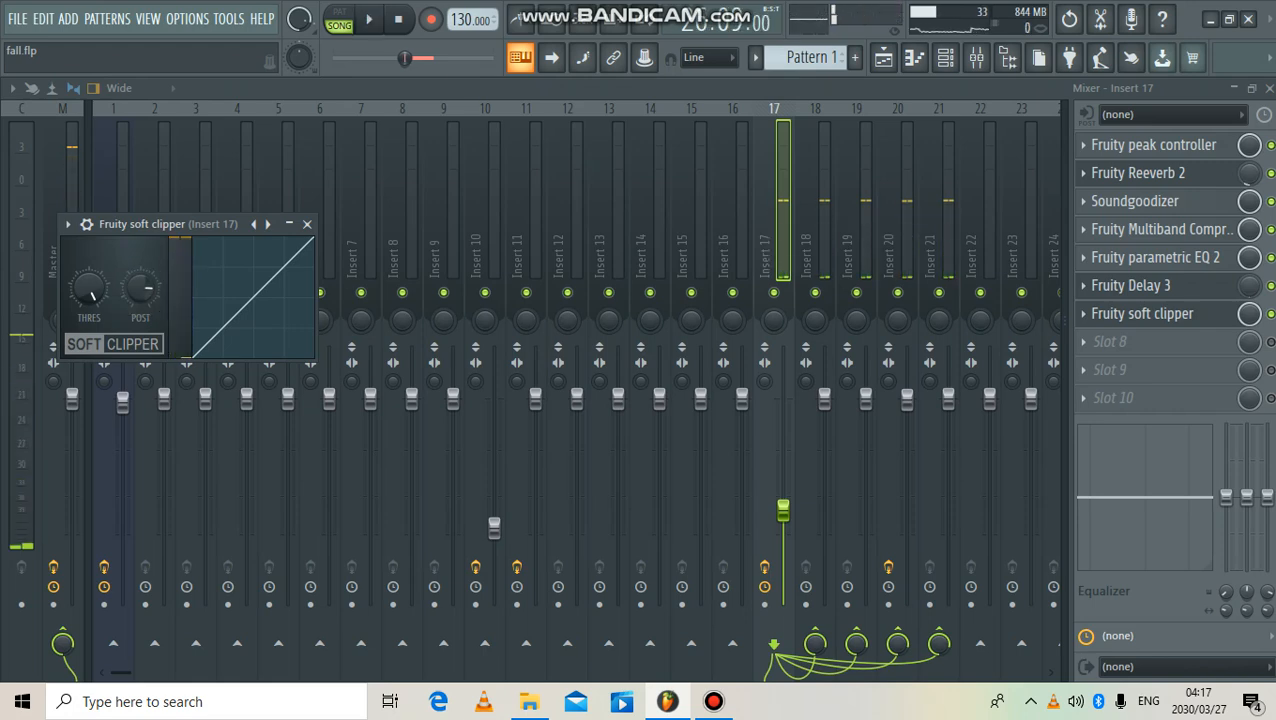
- Lower the soft clipper's post gain to 70%, audition the vocal and close the plugin
{"action": "left_click_drag", "start_coordinate": [140, 288], "coordinate": [140, 298]}
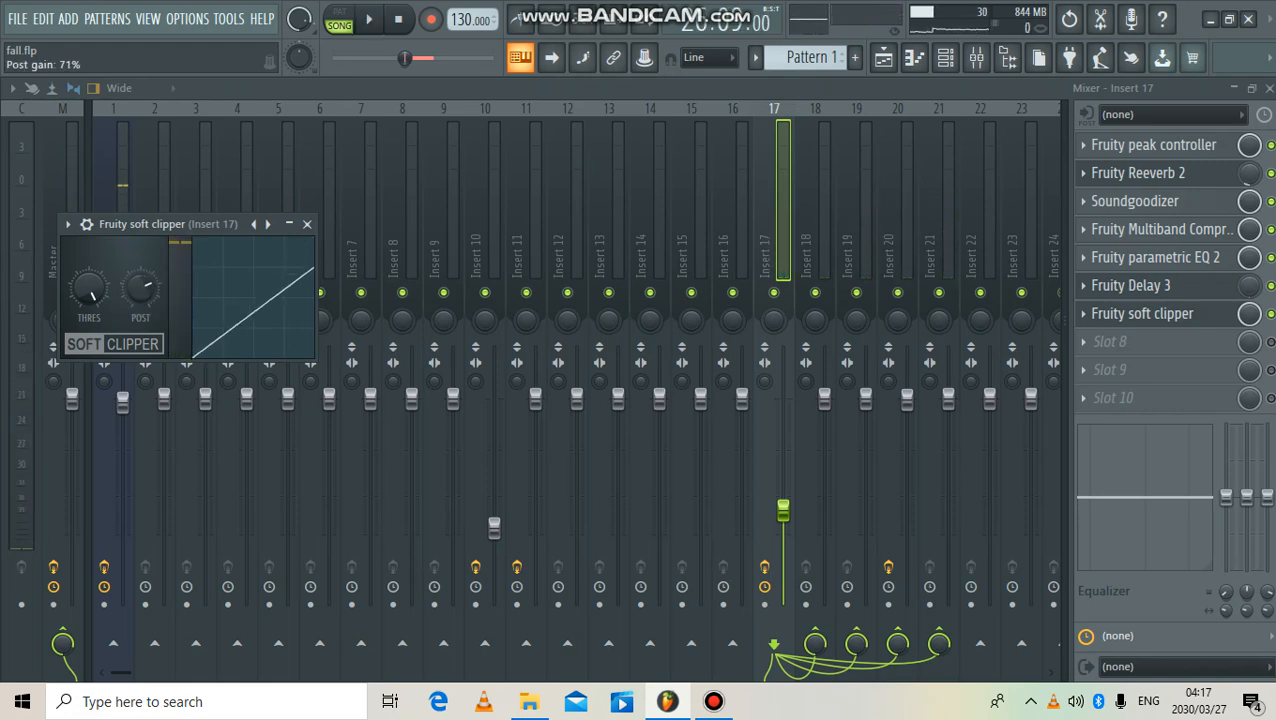
{"action": "left_click_drag", "start_coordinate": [140, 298], "coordinate": [140, 300]}
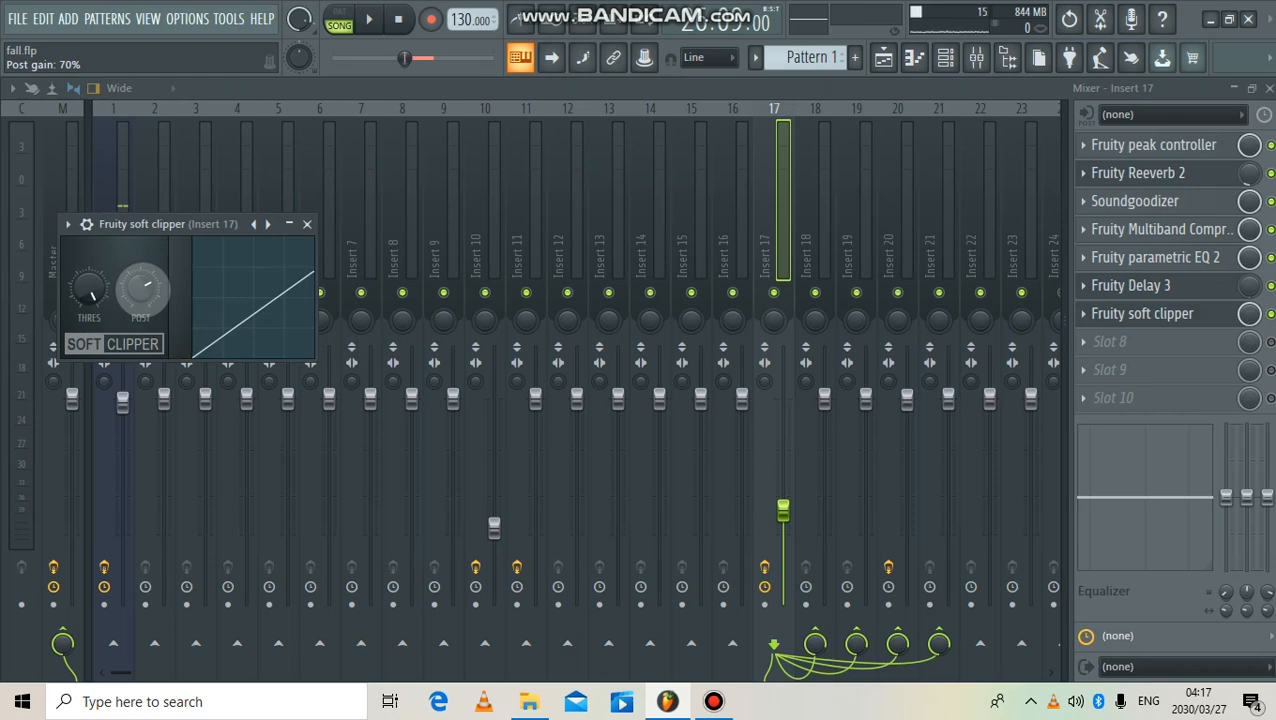
{"action": "key", "text": "space"}
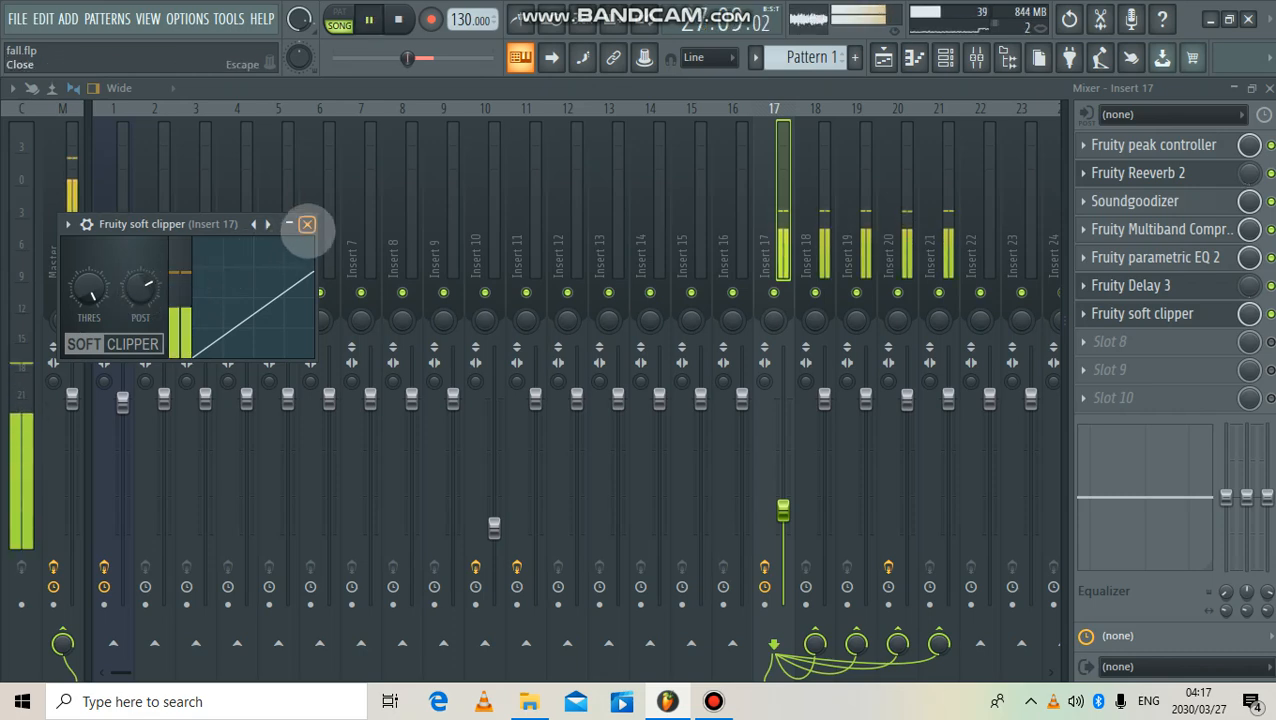
{"action": "left_click", "coordinate": [307, 224]}
{"action": "key", "text": "space"}
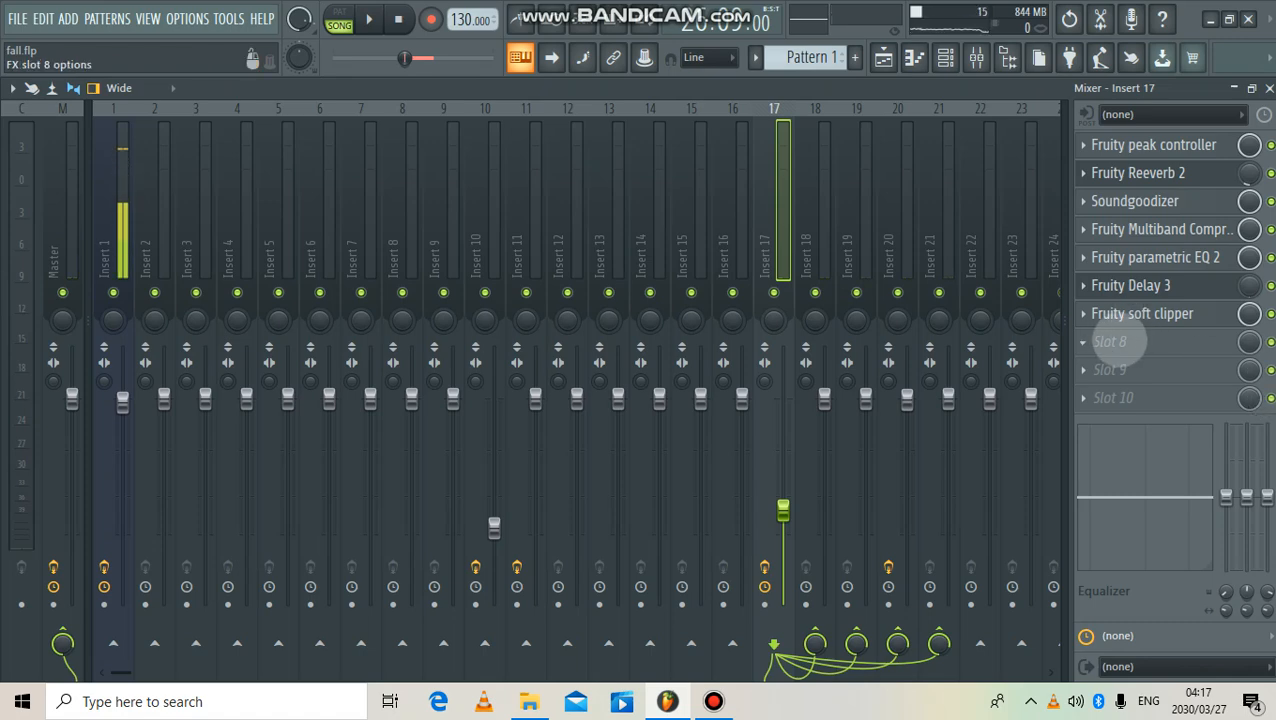
- Add Fruity Parametric EQ 2 to slot 8 of Insert 17 and maximize its window
{"action": "left_click", "coordinate": [1110, 341]}
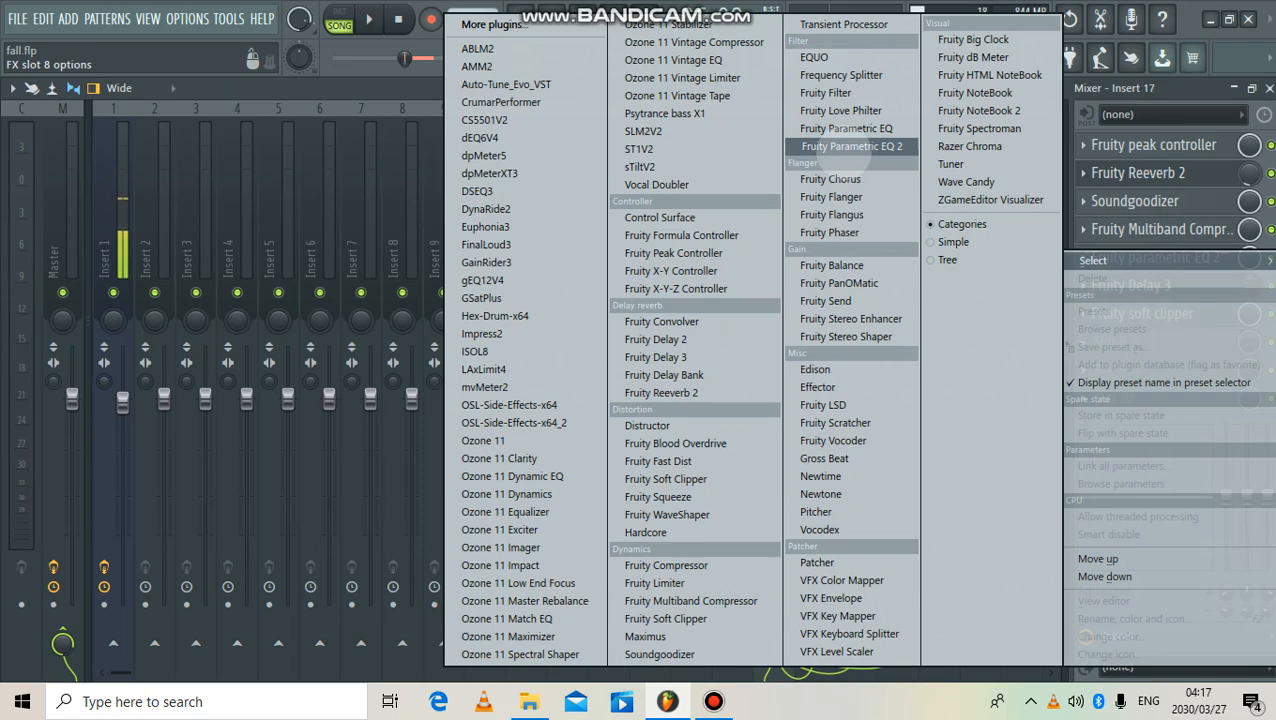
{"action": "left_click", "coordinate": [850, 146]}
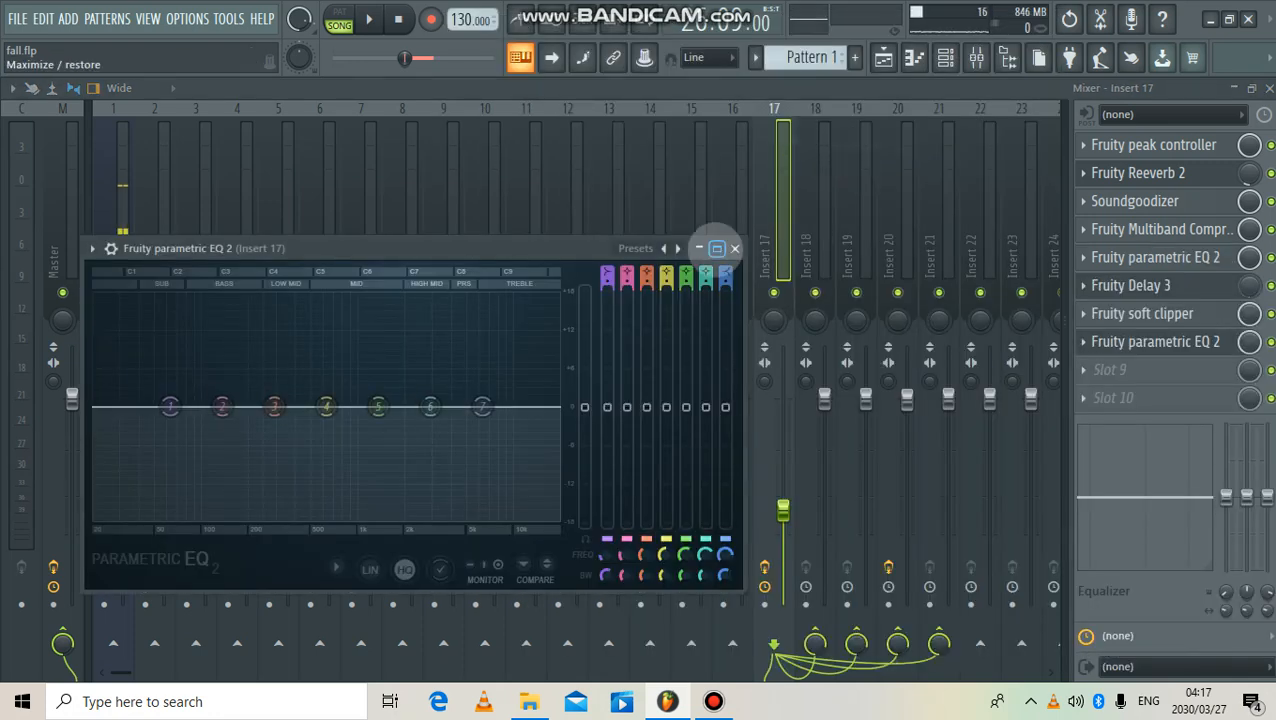
{"action": "left_click", "coordinate": [716, 248]}
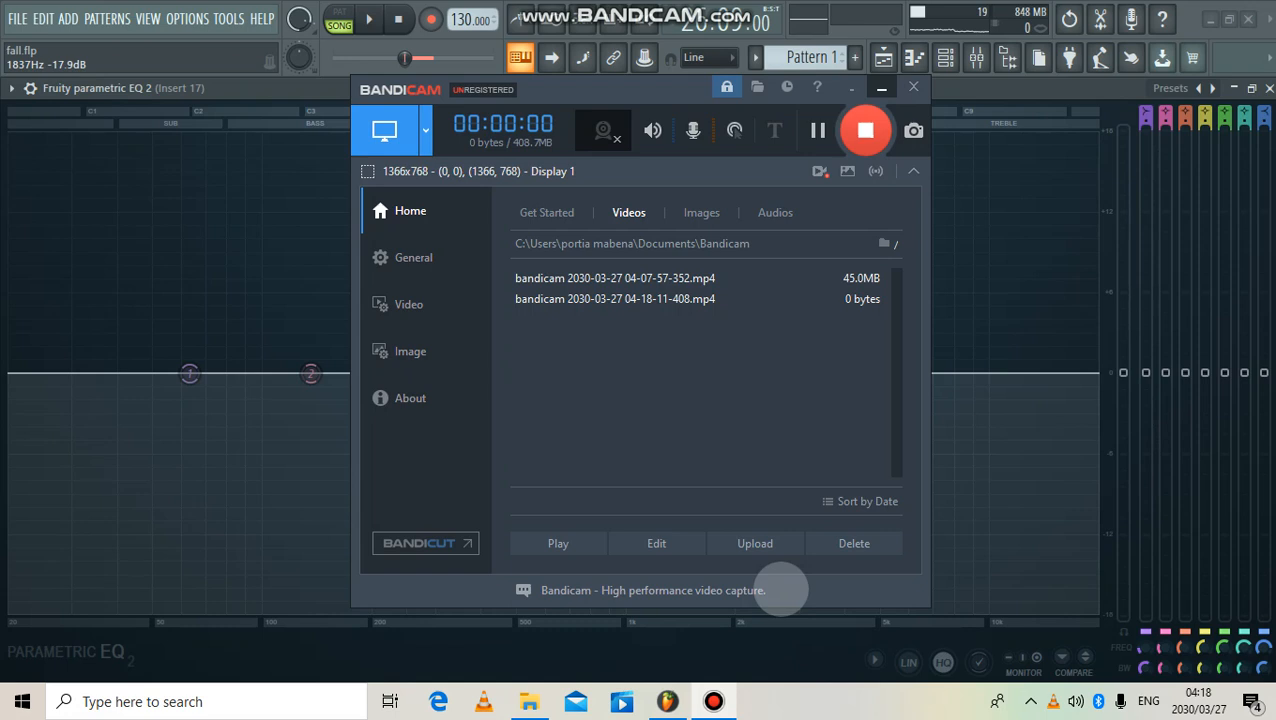
{"action": "left_click", "coordinate": [709, 621]}
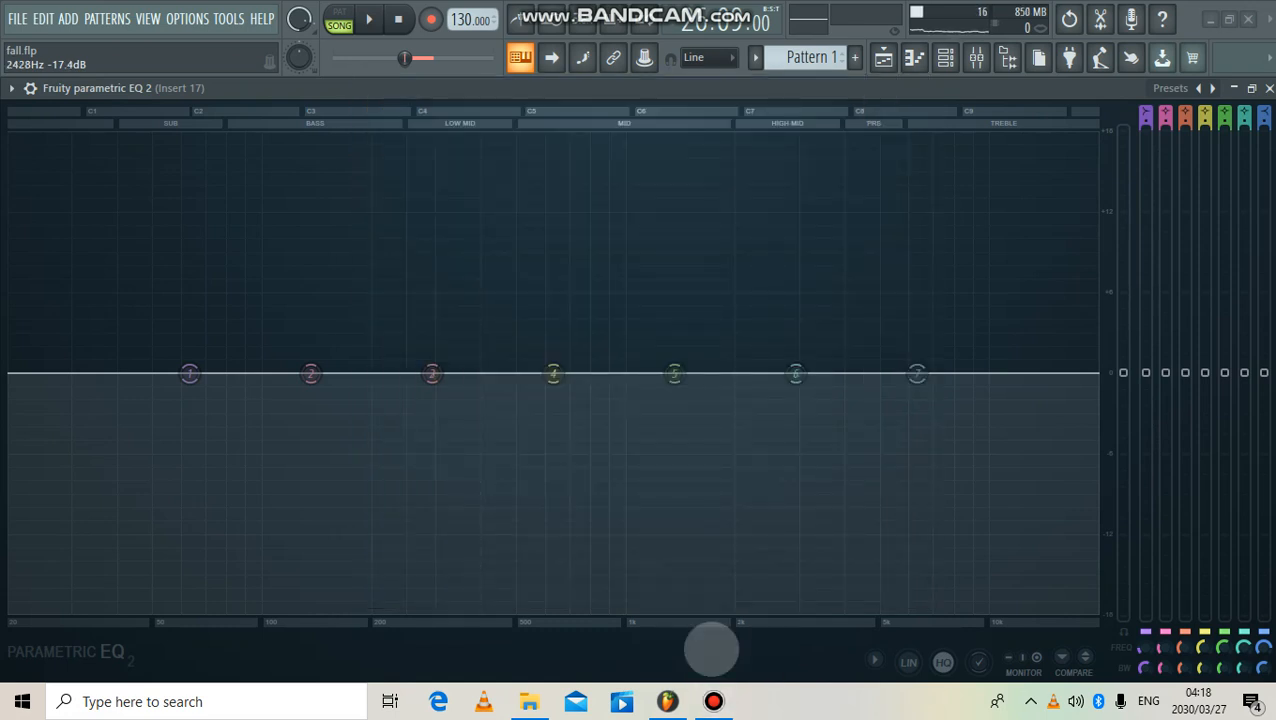
{"action": "mouse_move", "coordinate": [713, 700]}
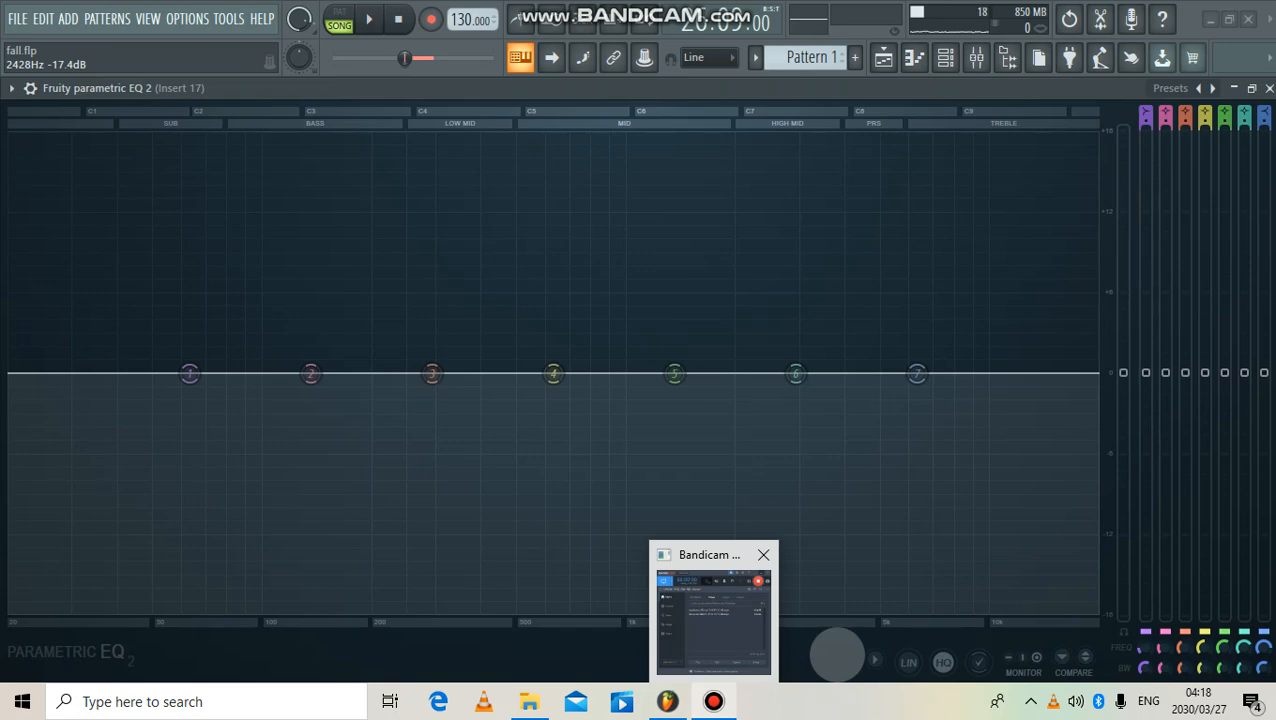
{"action": "left_click", "coordinate": [713, 701]}
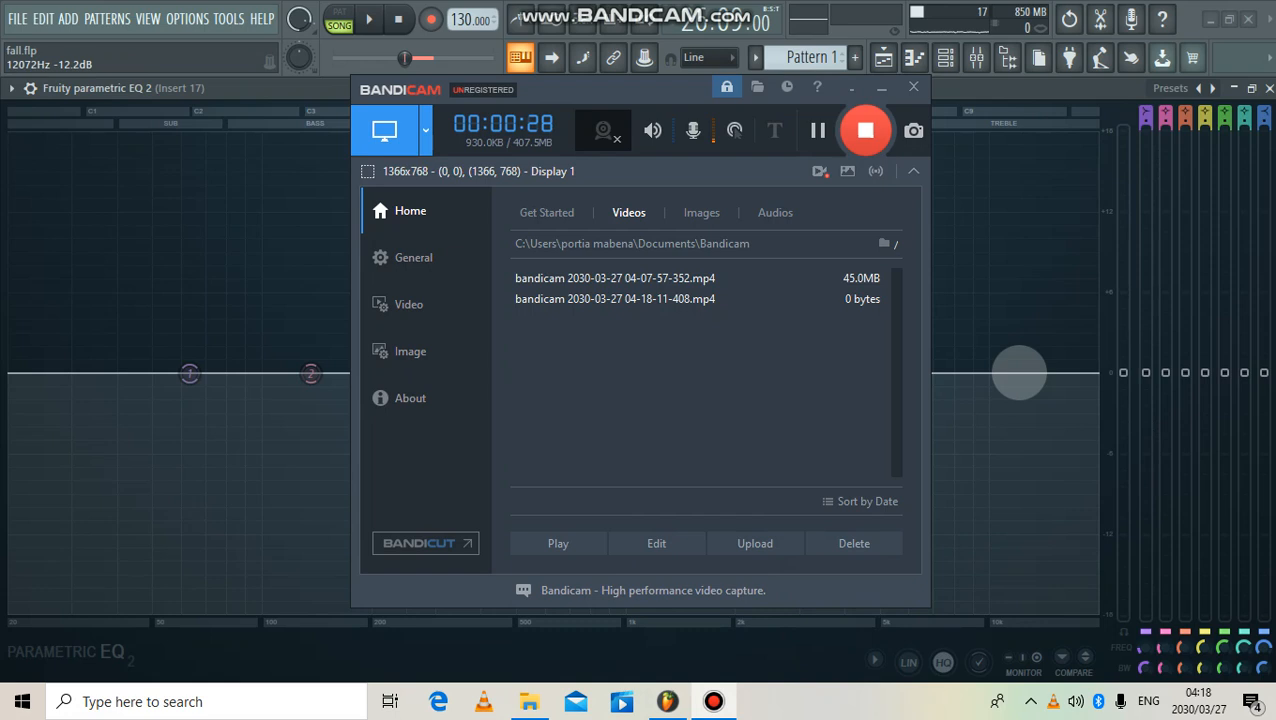
{"action": "left_click", "coordinate": [948, 313]}
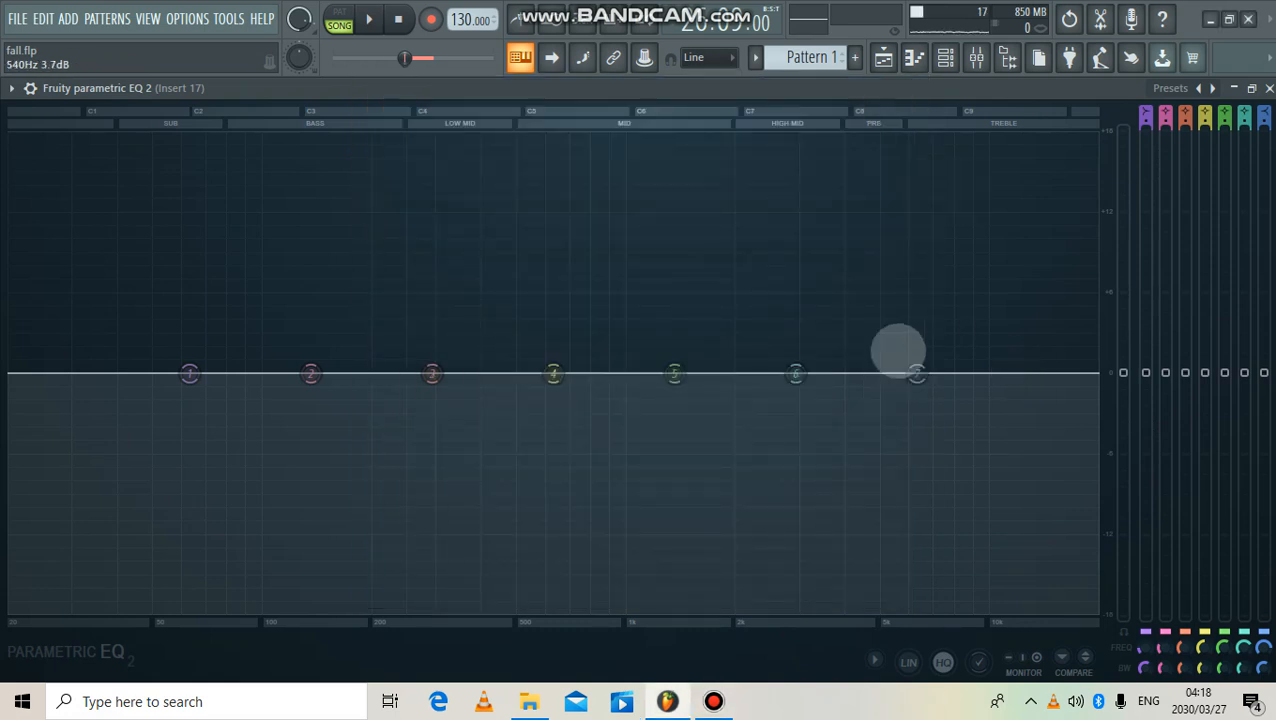
- Play the vocal and boost EQ bands 7 and 6, plus band 5 by about 1.3 dB at 1371 Hz
{"action": "mouse_move", "coordinate": [897, 350]}
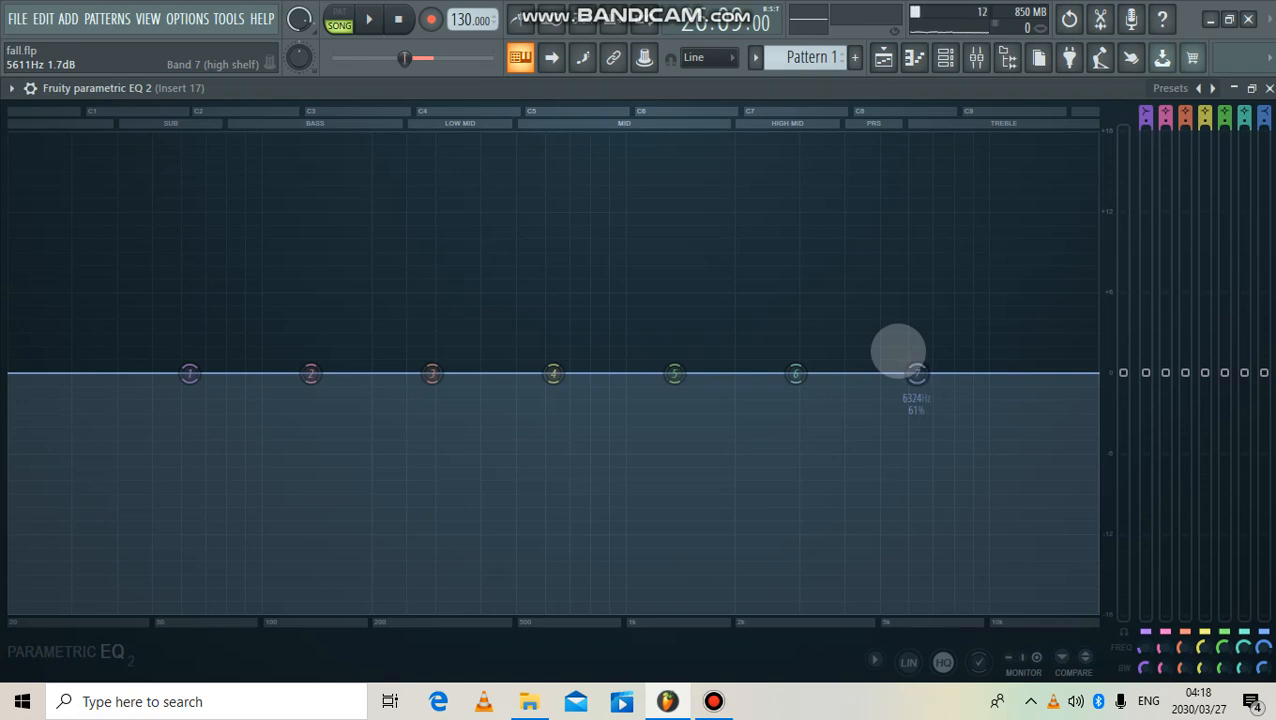
{"action": "key", "text": "space"}
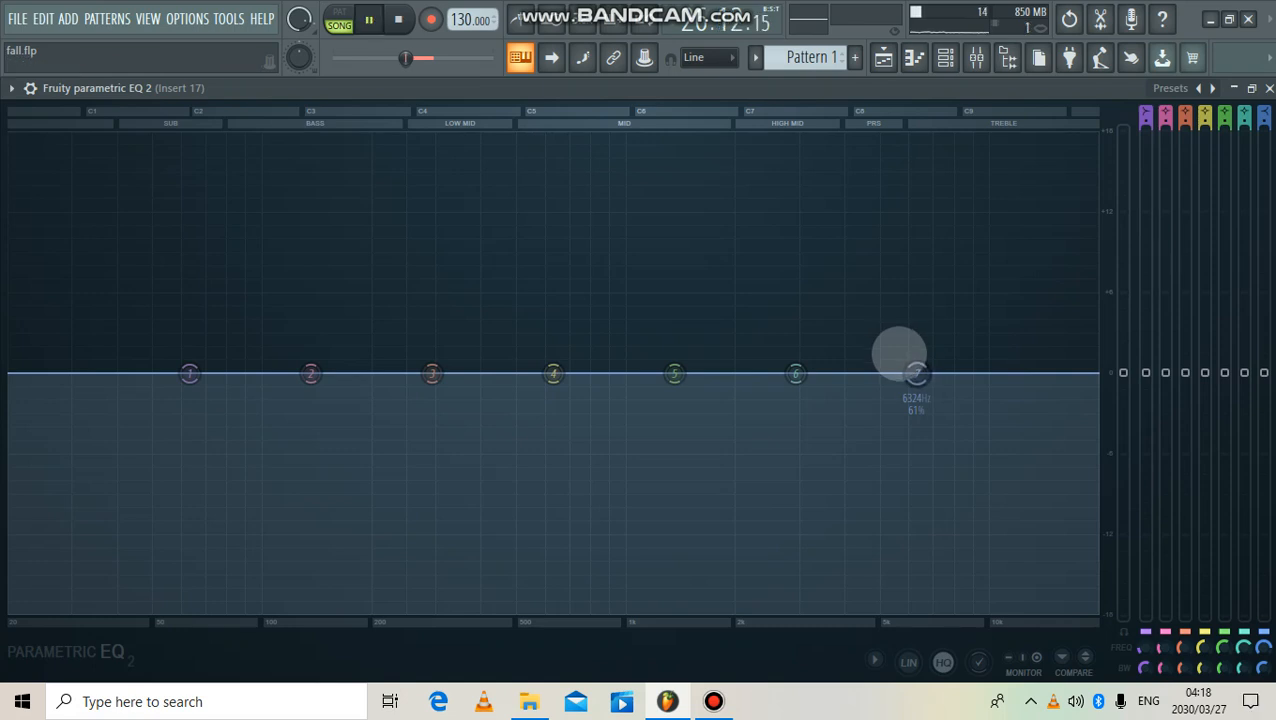
{"action": "left_click_drag", "start_coordinate": [916, 373], "coordinate": [876, 284]}
{"action": "left_click_drag", "start_coordinate": [795, 373], "coordinate": [793, 333]}
{"action": "left_click_drag", "start_coordinate": [675, 373], "coordinate": [675, 357]}
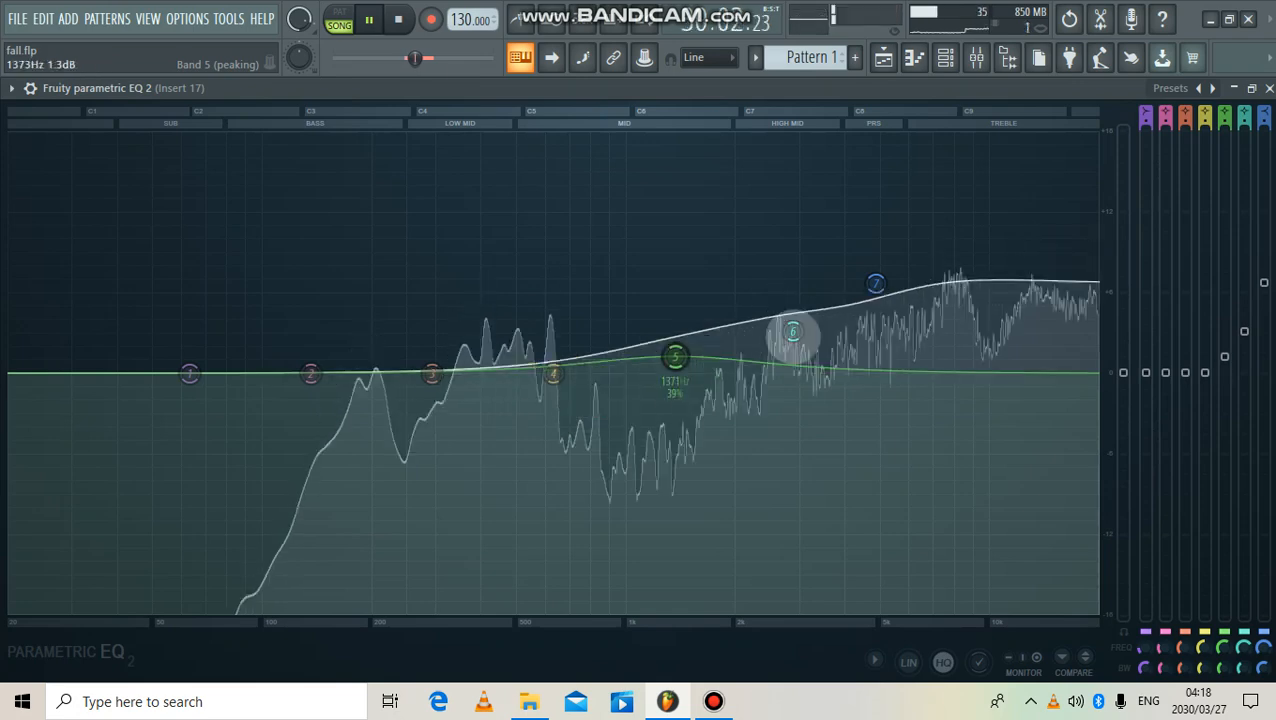
- Refine the band 7 high shelf to about 7.1 dB at 5225 Hz and move the boosted band 6 to 3004 Hz
{"action": "left_click", "coordinate": [792, 332]}
{"action": "left_click_drag", "start_coordinate": [792, 332], "coordinate": [812, 342]}
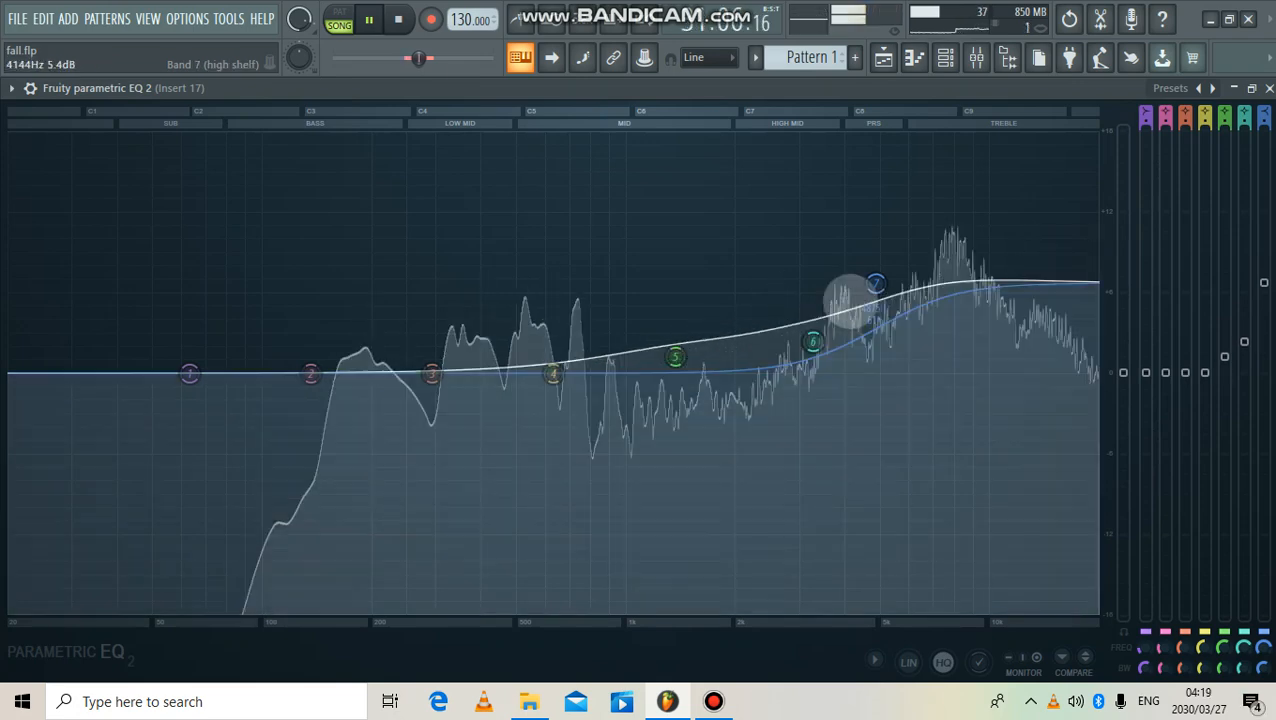
{"action": "left_click", "coordinate": [875, 284]}
{"action": "left_click_drag", "start_coordinate": [875, 284], "coordinate": [887, 277]}
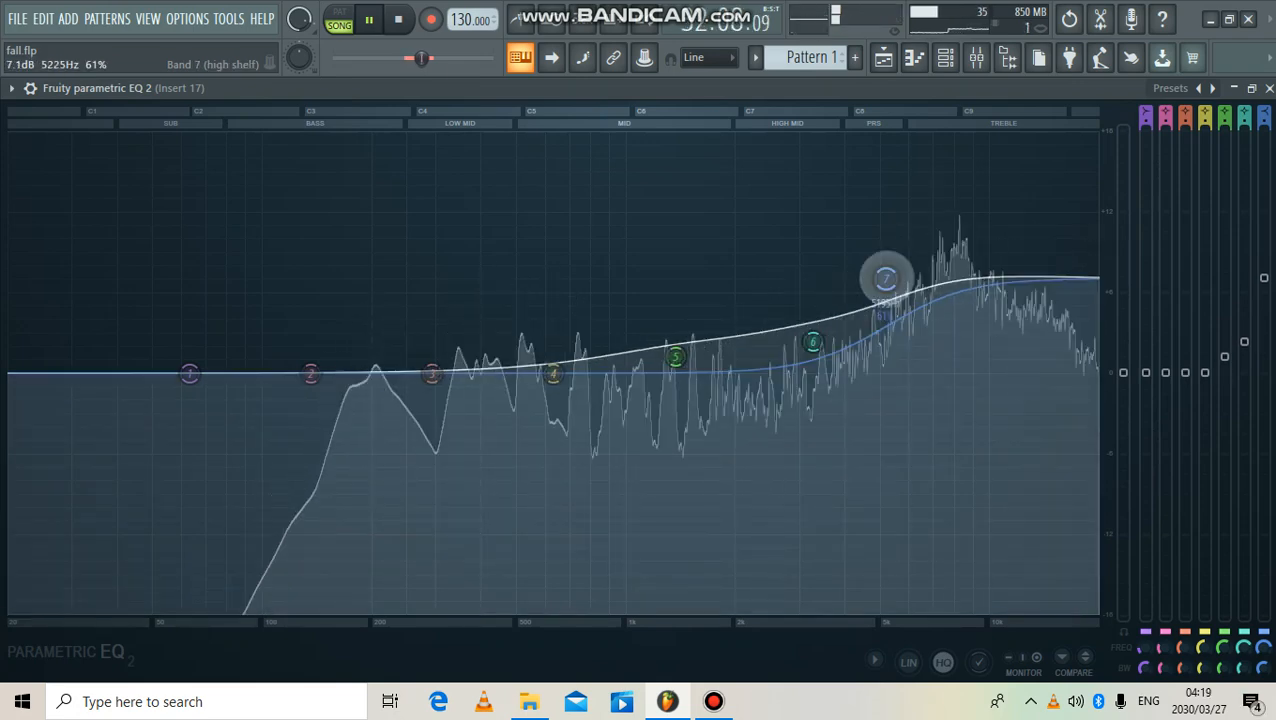
{"action": "left_click", "coordinate": [815, 339]}
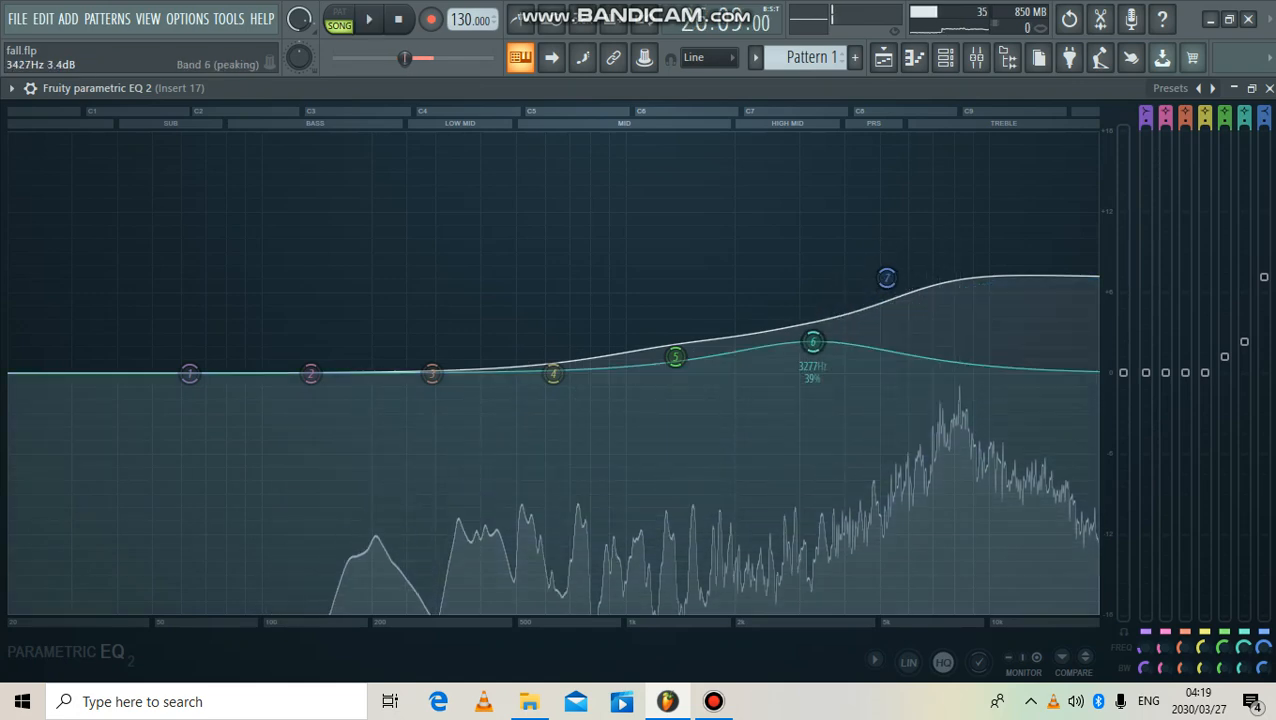
{"action": "left_click_drag", "start_coordinate": [815, 338], "coordinate": [800, 331]}
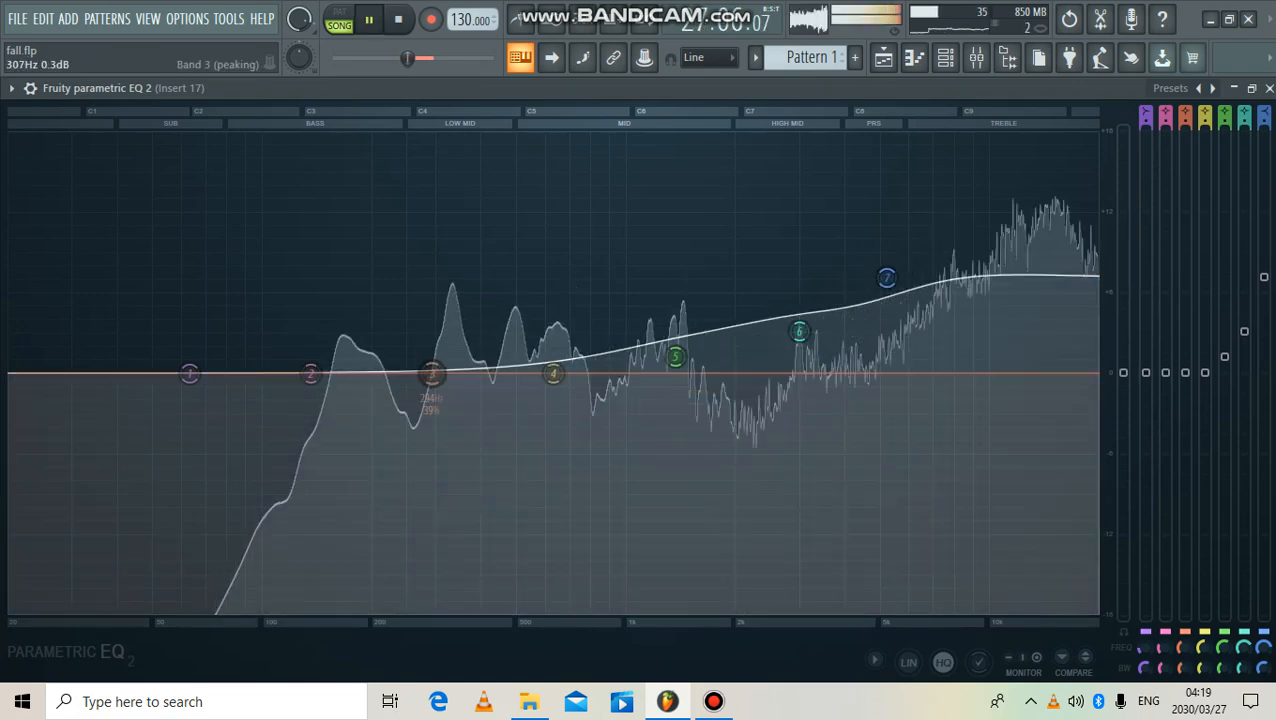
- Slightly boost EQ bands 3 and 2, raise band 6 a little further and close the equalizer
{"action": "left_click_drag", "start_coordinate": [431, 373], "coordinate": [431, 356]}
{"action": "left_click_drag", "start_coordinate": [310, 373], "coordinate": [310, 362]}
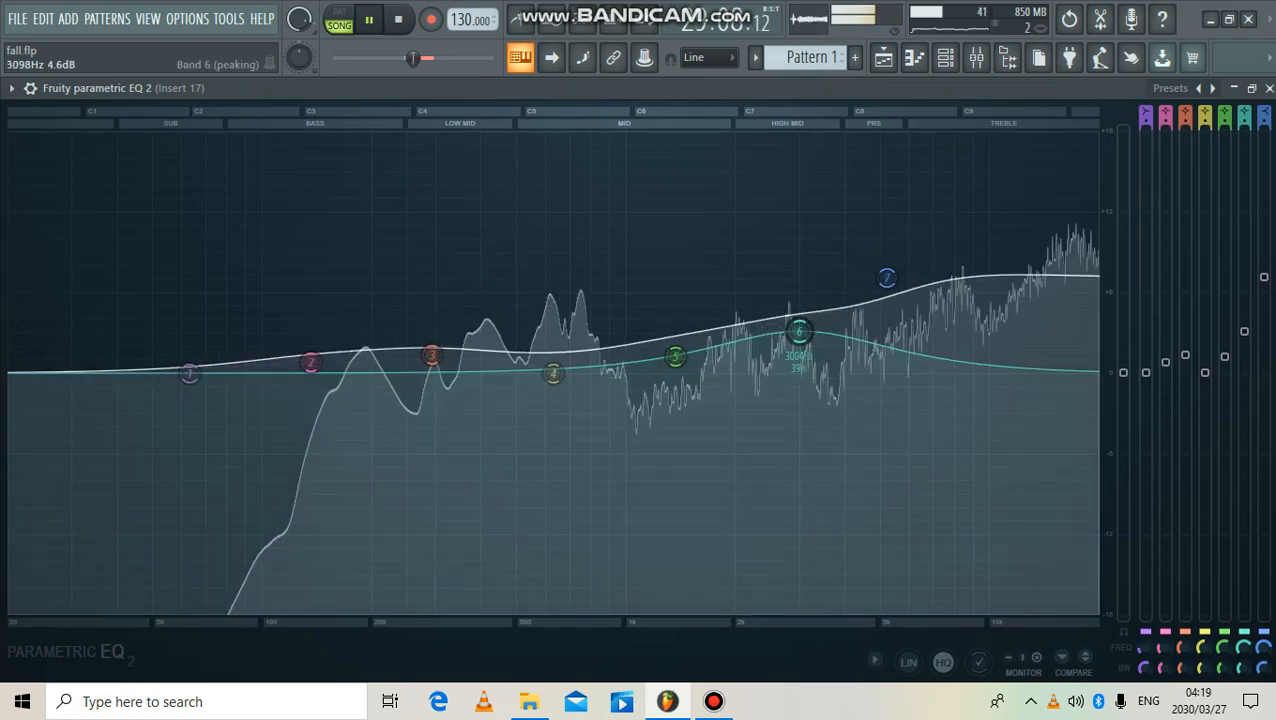
{"action": "left_click_drag", "start_coordinate": [800, 331], "coordinate": [797, 321]}
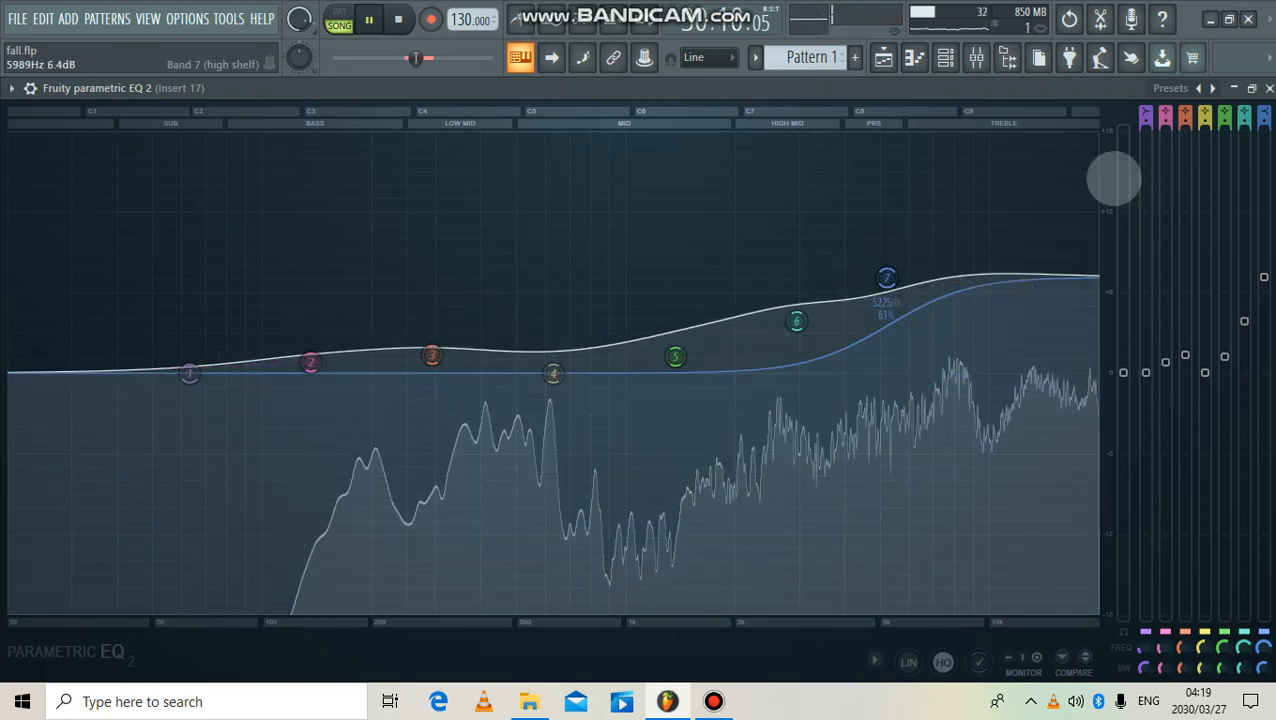
{"action": "left_click", "coordinate": [1269, 88]}
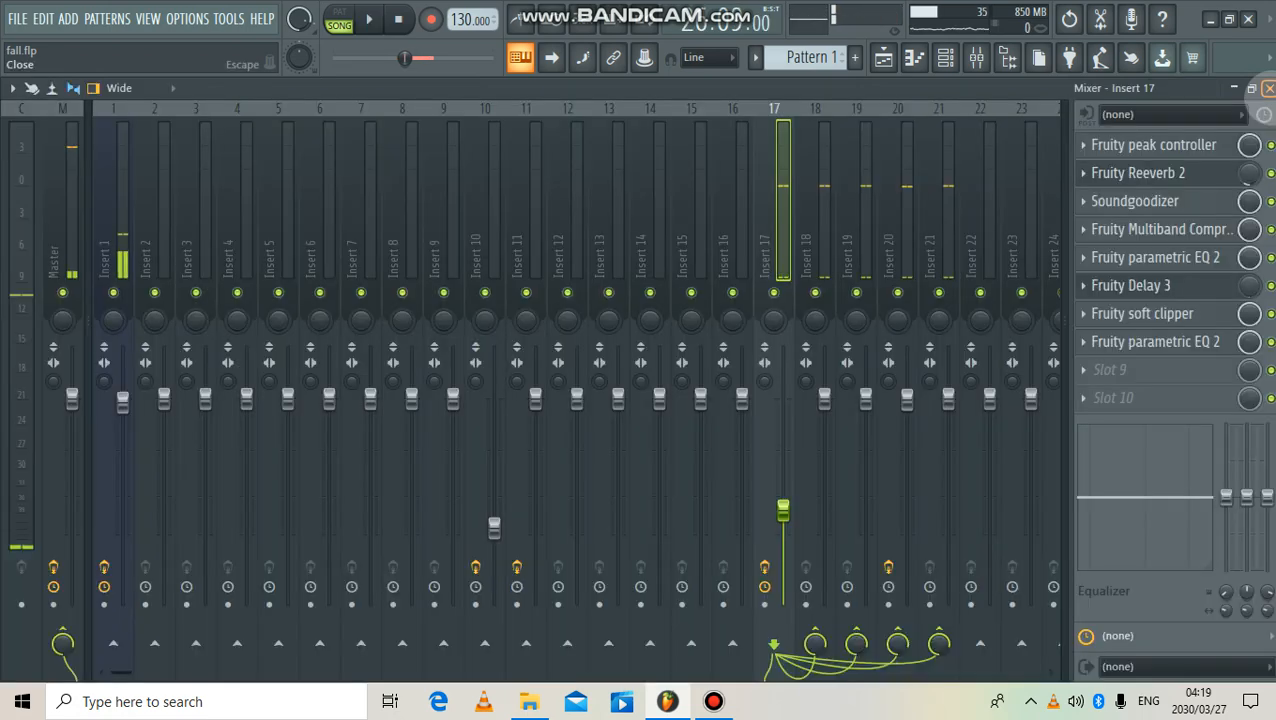
- Compare the vocal with the slot 8 equalizer bypassed and enabled by playing it back
{"action": "key", "text": "space"}
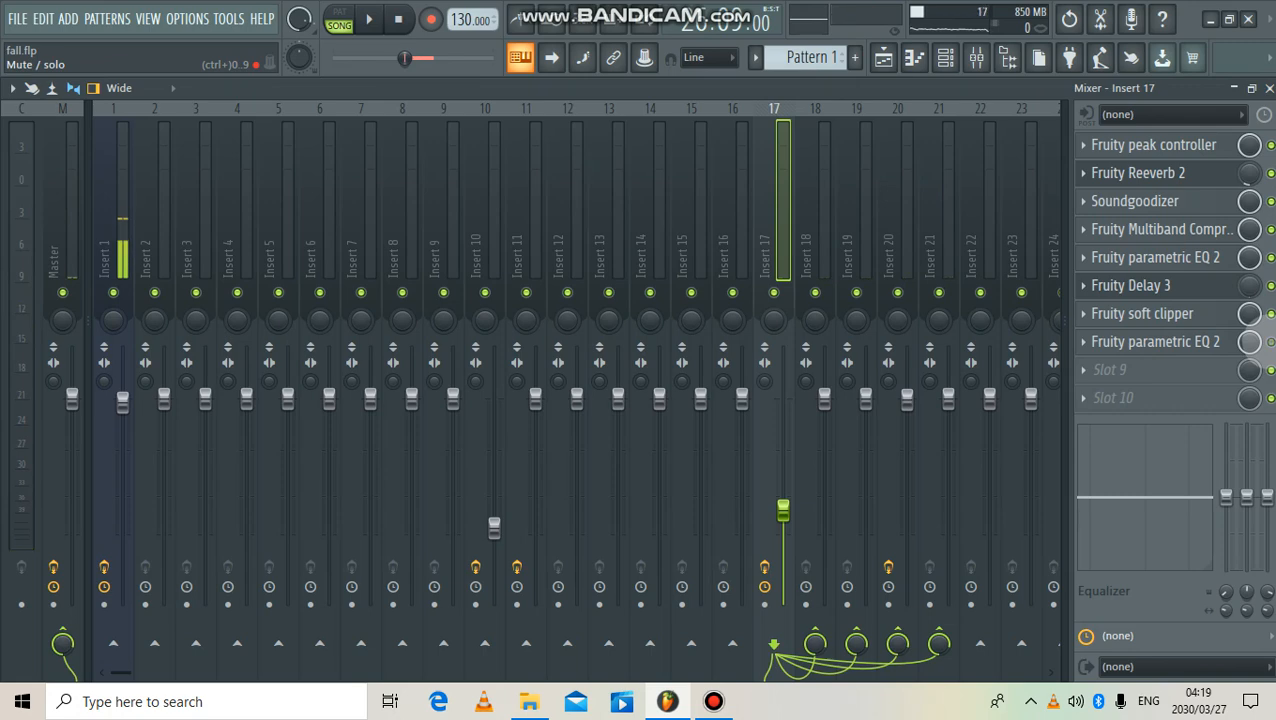
{"action": "key", "text": "space"}
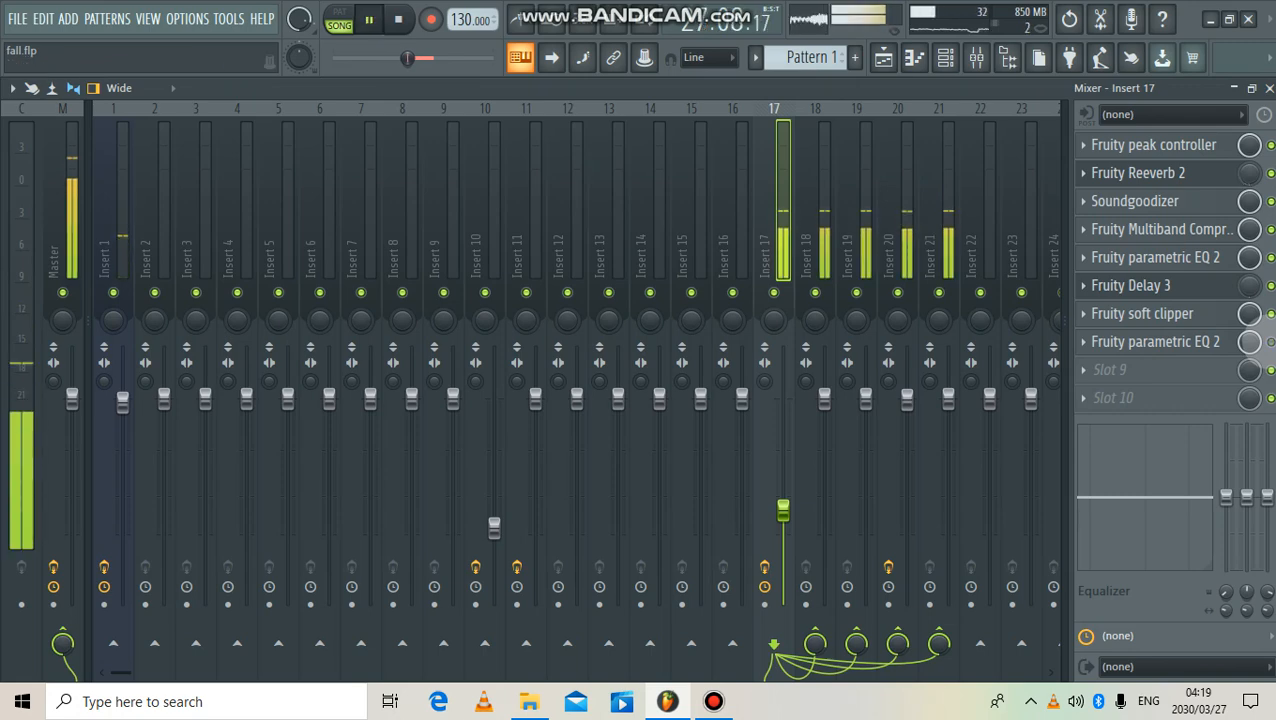
{"action": "key", "text": "space"}
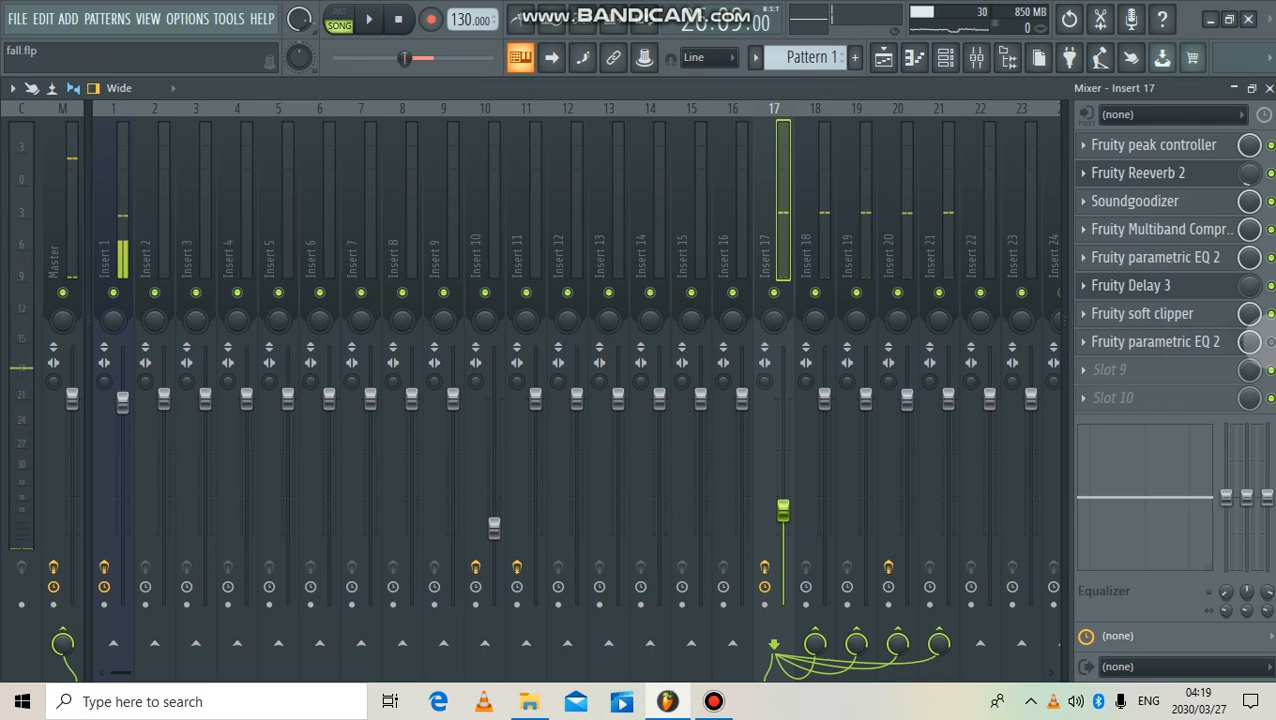
{"action": "key", "text": "space"}
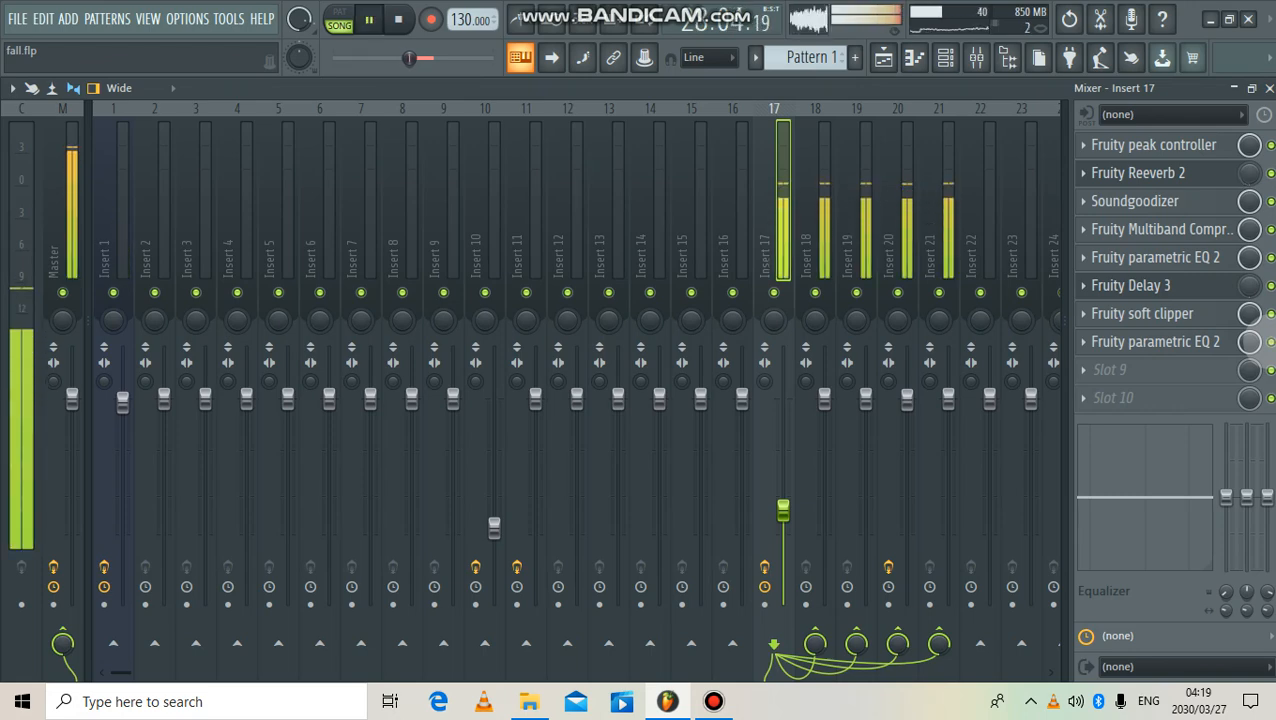
{"action": "key", "text": "space"}
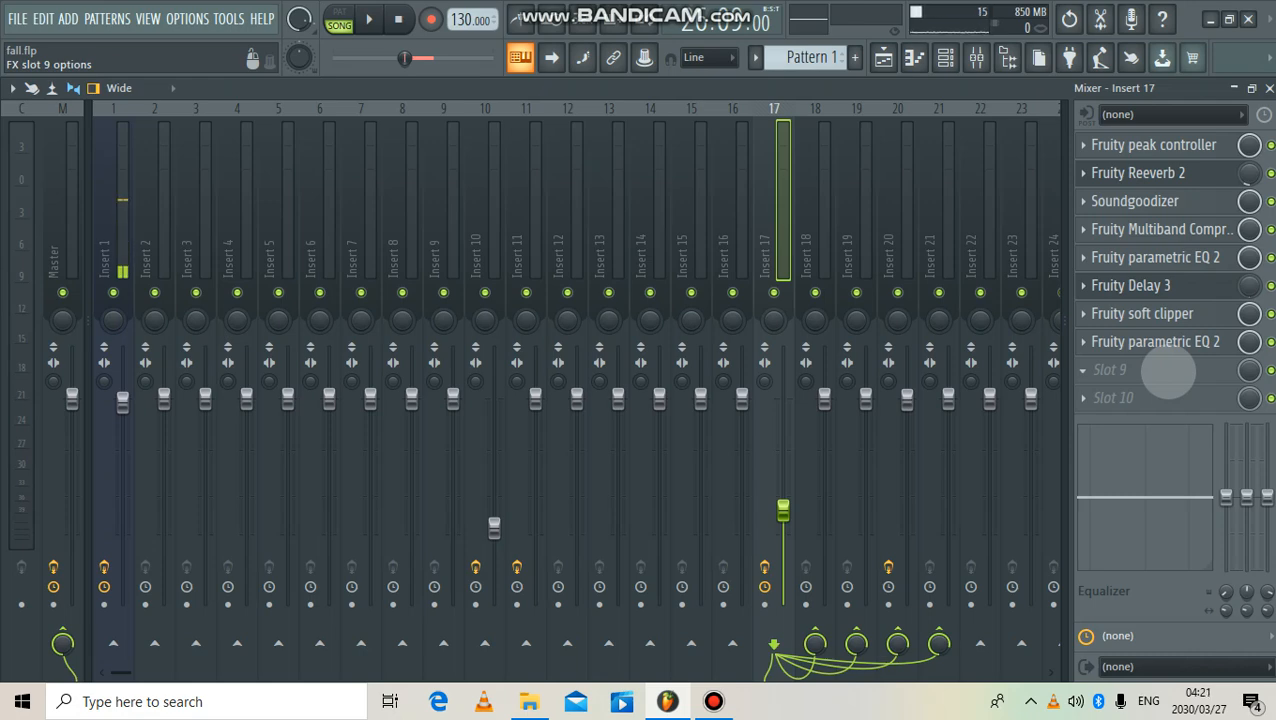
- Add Vocal Doubler to slot 9 of Insert 17 and move its window clear of the first mixer tracks
{"action": "left_click", "coordinate": [1168, 371]}
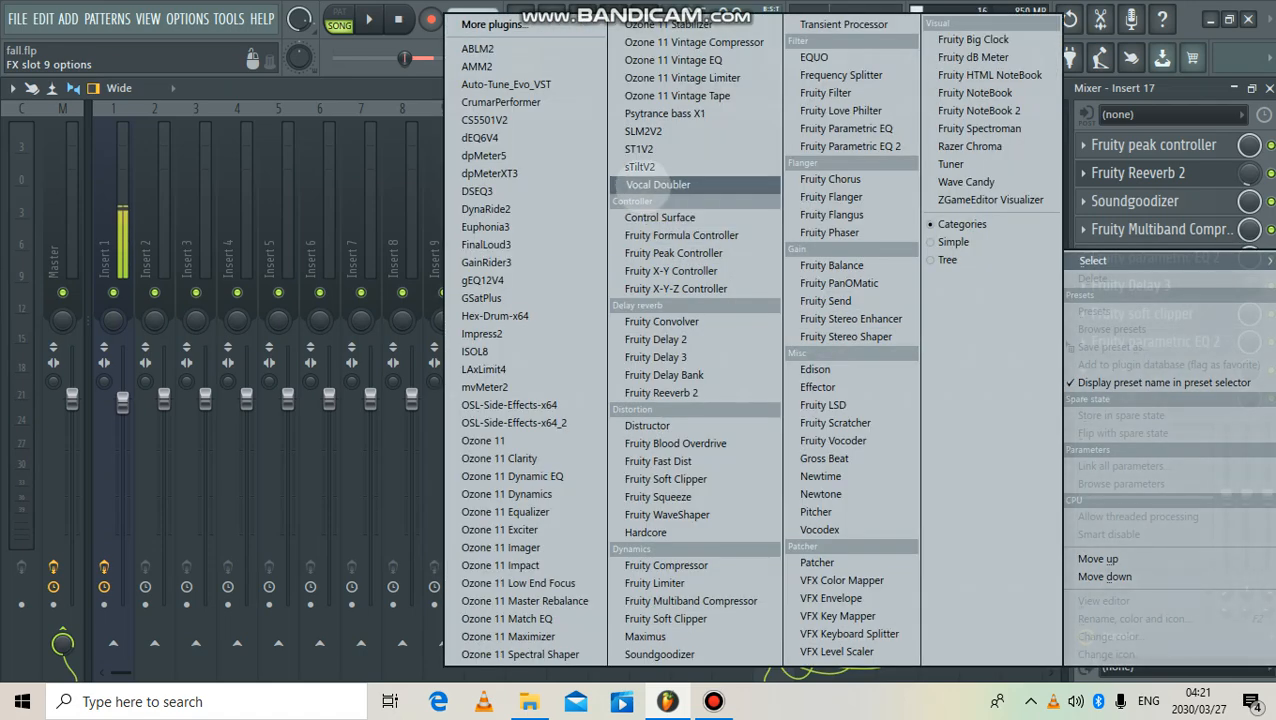
{"action": "left_click", "coordinate": [643, 187]}
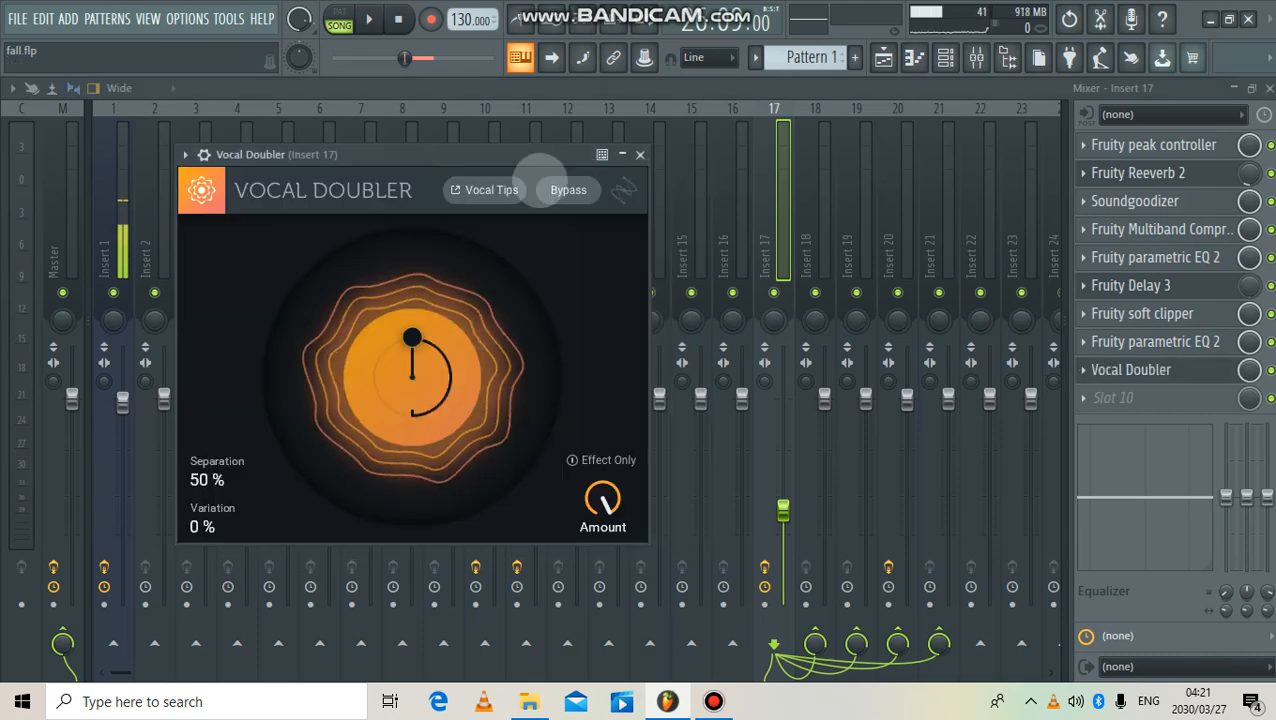
{"action": "left_click_drag", "start_coordinate": [505, 160], "coordinate": [565, 161]}
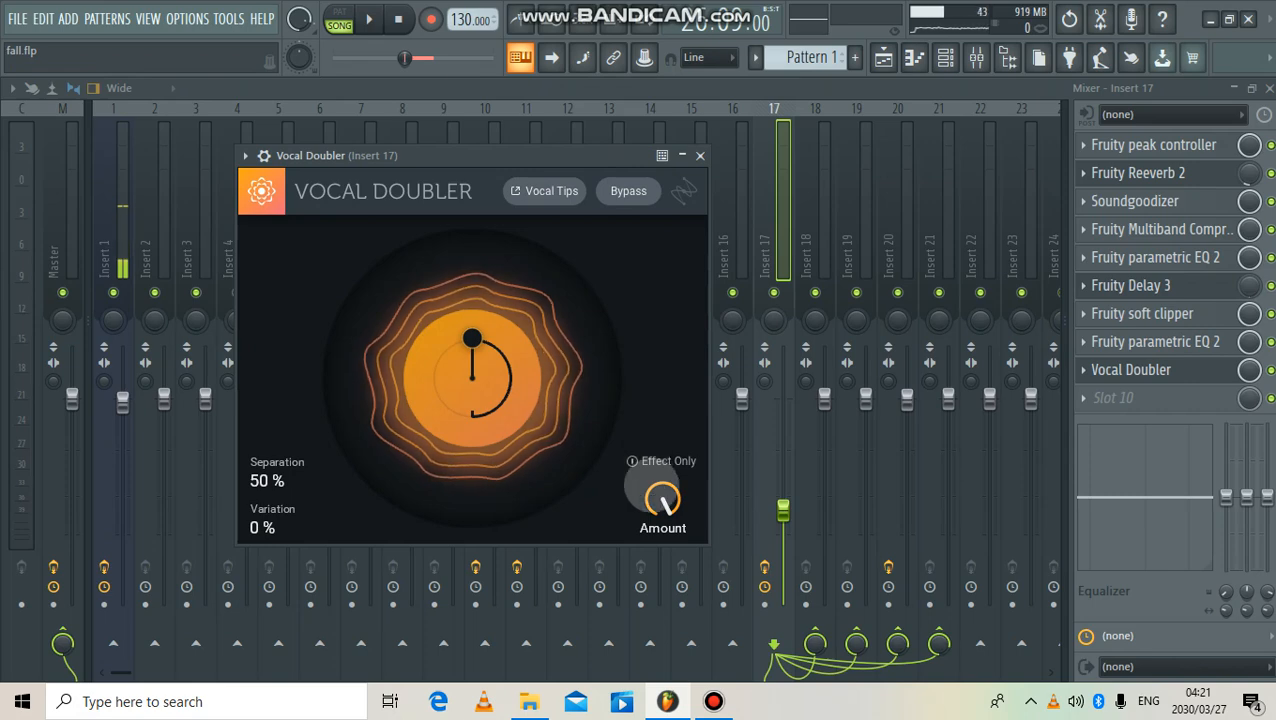
- Set the Vocal Doubler's amount to 88%, its separation to 77% and its variation to 79%
{"action": "left_click_drag", "start_coordinate": [652, 486], "coordinate": [655, 530]}
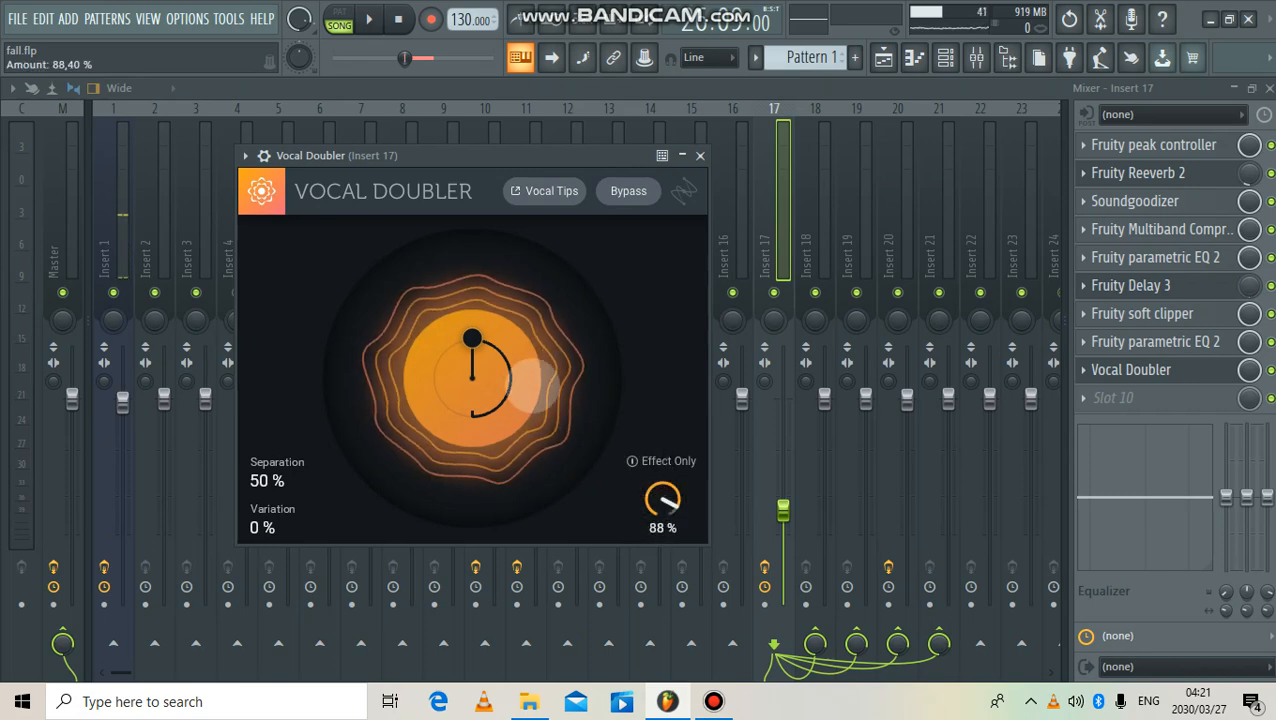
{"action": "left_click_drag", "start_coordinate": [477, 343], "coordinate": [495, 362]}
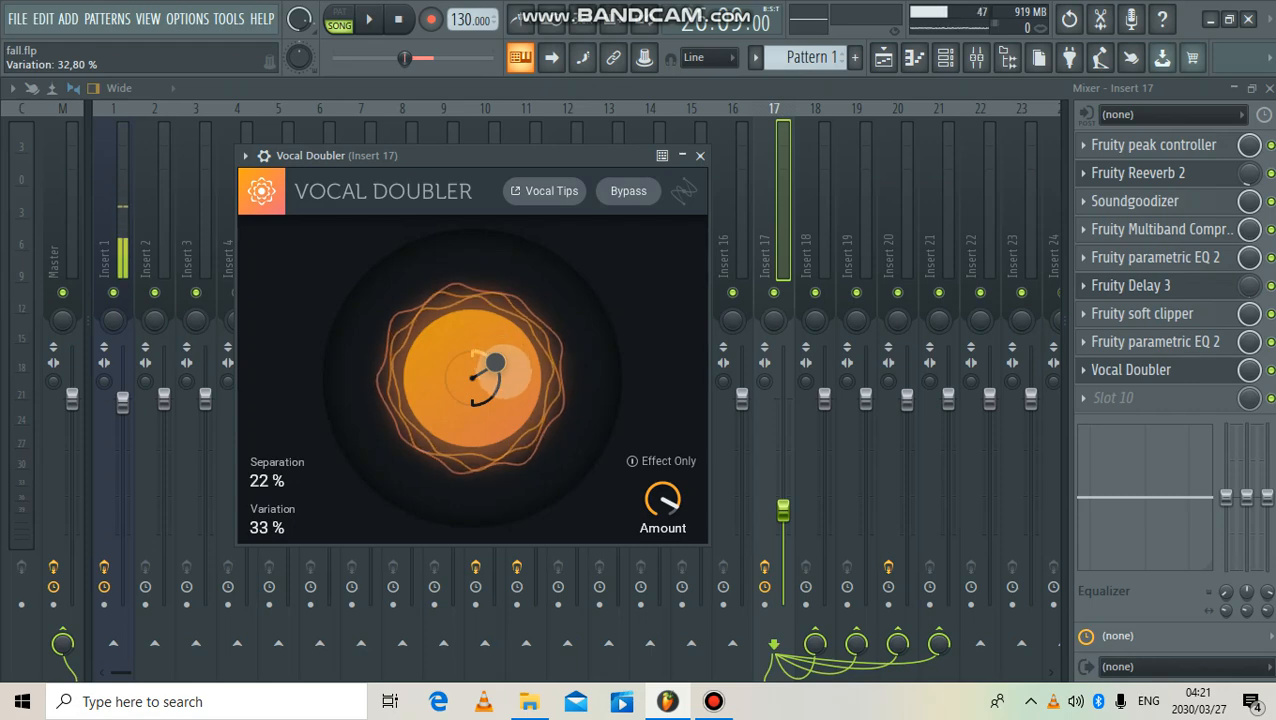
{"action": "mouse_move", "coordinate": [497, 363]}
{"action": "left_mouse_down"}
{"action": "mouse_move", "coordinate": [500, 383]}
{"action": "mouse_move", "coordinate": [516, 383]}
{"action": "mouse_move", "coordinate": [473, 461]}
{"action": "mouse_move", "coordinate": [474, 433]}
{"action": "mouse_move", "coordinate": [510, 417]}
{"action": "mouse_move", "coordinate": [472, 421]}
{"action": "mouse_move", "coordinate": [492, 411]}
{"action": "mouse_move", "coordinate": [500, 374]}
{"action": "left_mouse_up"}
{"action": "left_click_drag", "start_coordinate": [530, 377], "coordinate": [503, 414]}
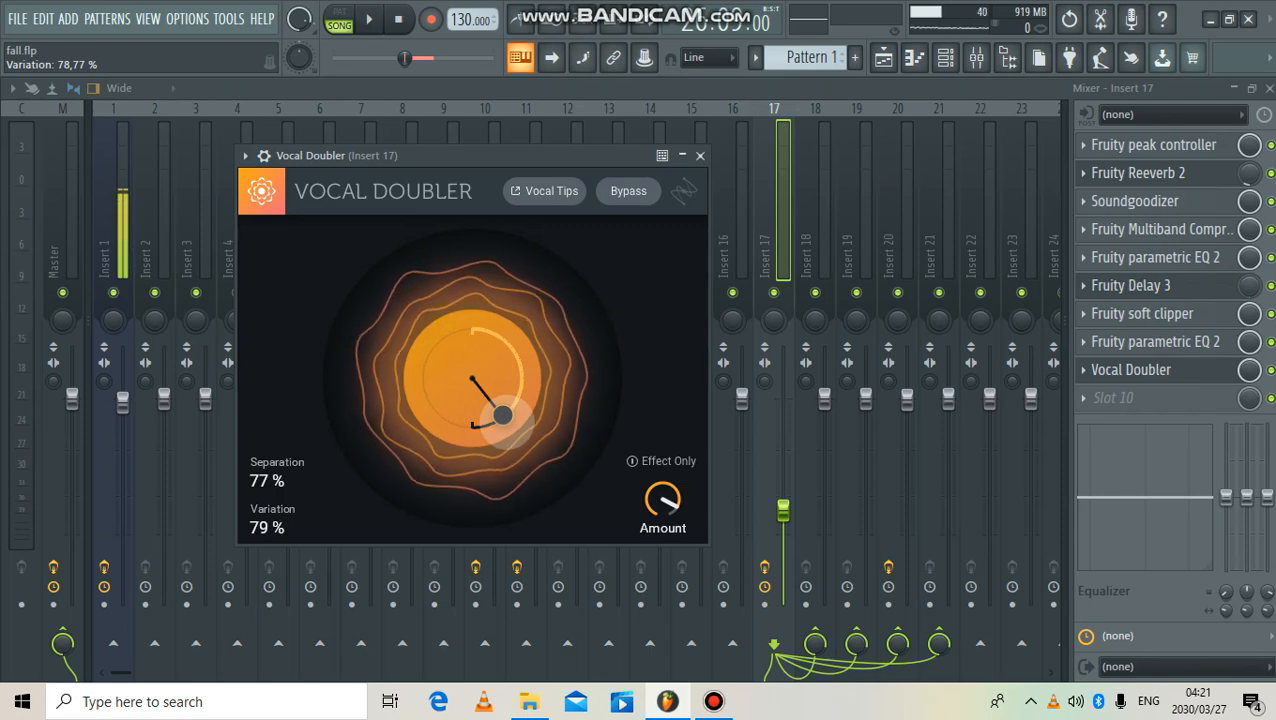
- Reduce the Vocal Doubler's amount to about halfway, close it and play the vocal back twice
{"action": "mouse_move", "coordinate": [662, 498]}
{"action": "left_mouse_down"}
{"action": "mouse_move", "coordinate": [662, 515]}
{"action": "mouse_move", "coordinate": [650, 502]}
{"action": "mouse_move", "coordinate": [695, 510]}
{"action": "mouse_move", "coordinate": [655, 507]}
{"action": "left_mouse_up"}
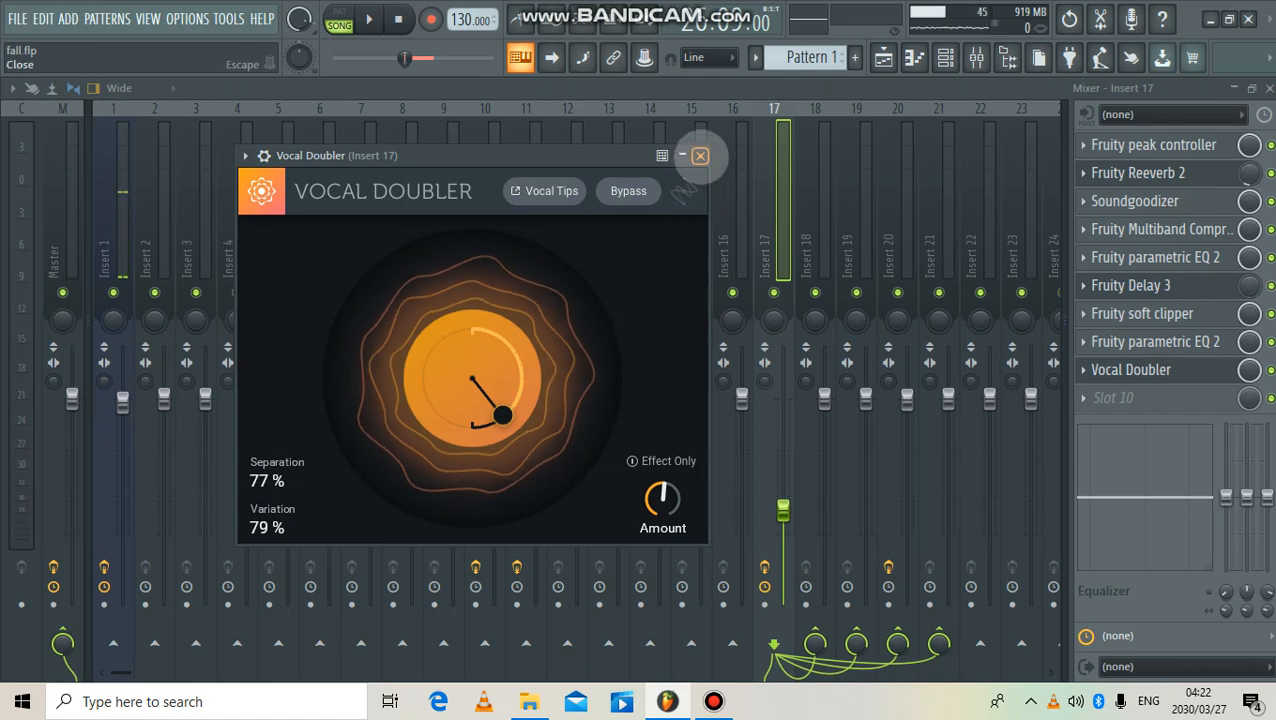
{"action": "left_click", "coordinate": [700, 156]}
{"action": "key", "text": "space"}
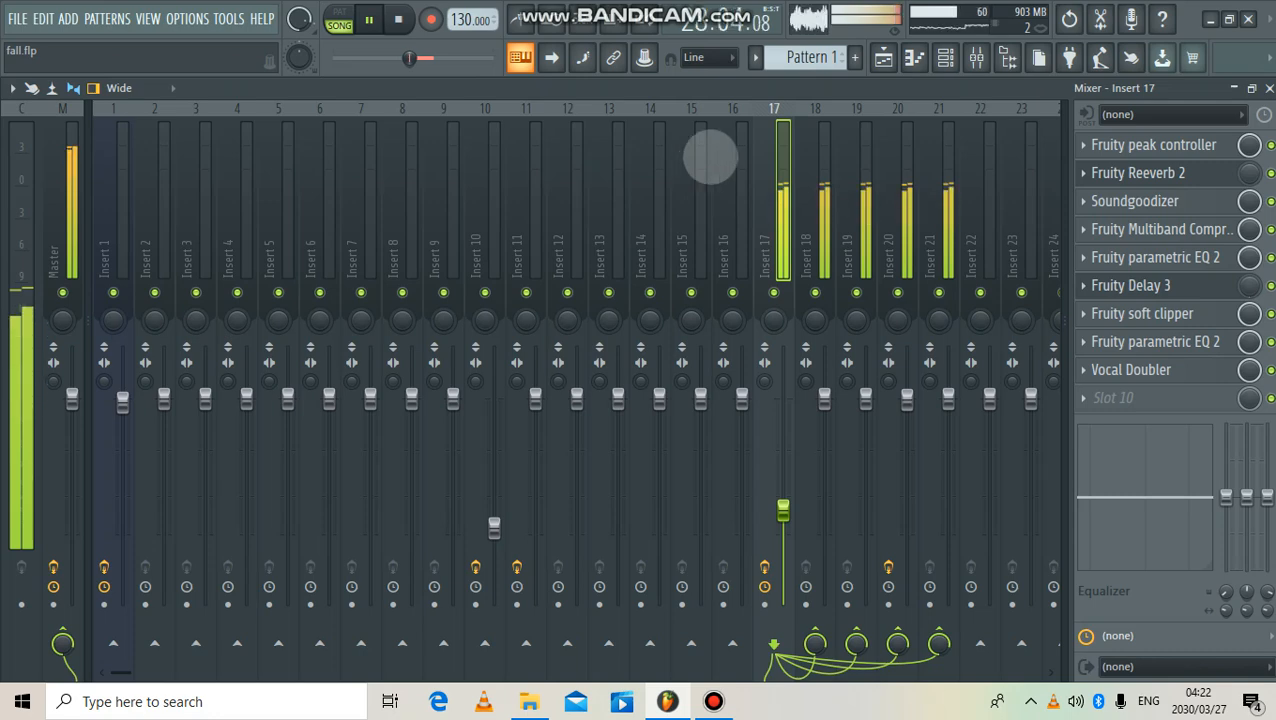
{"action": "key", "text": "space"}
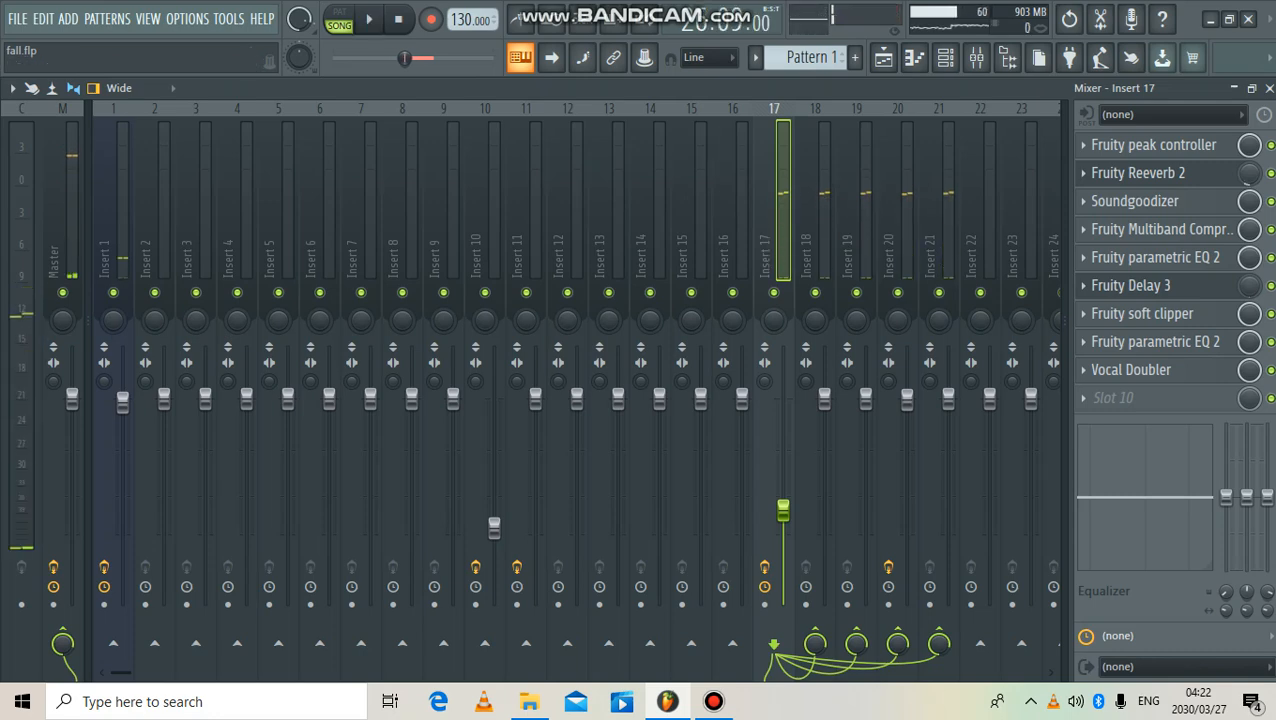
{"action": "key", "text": "space"}
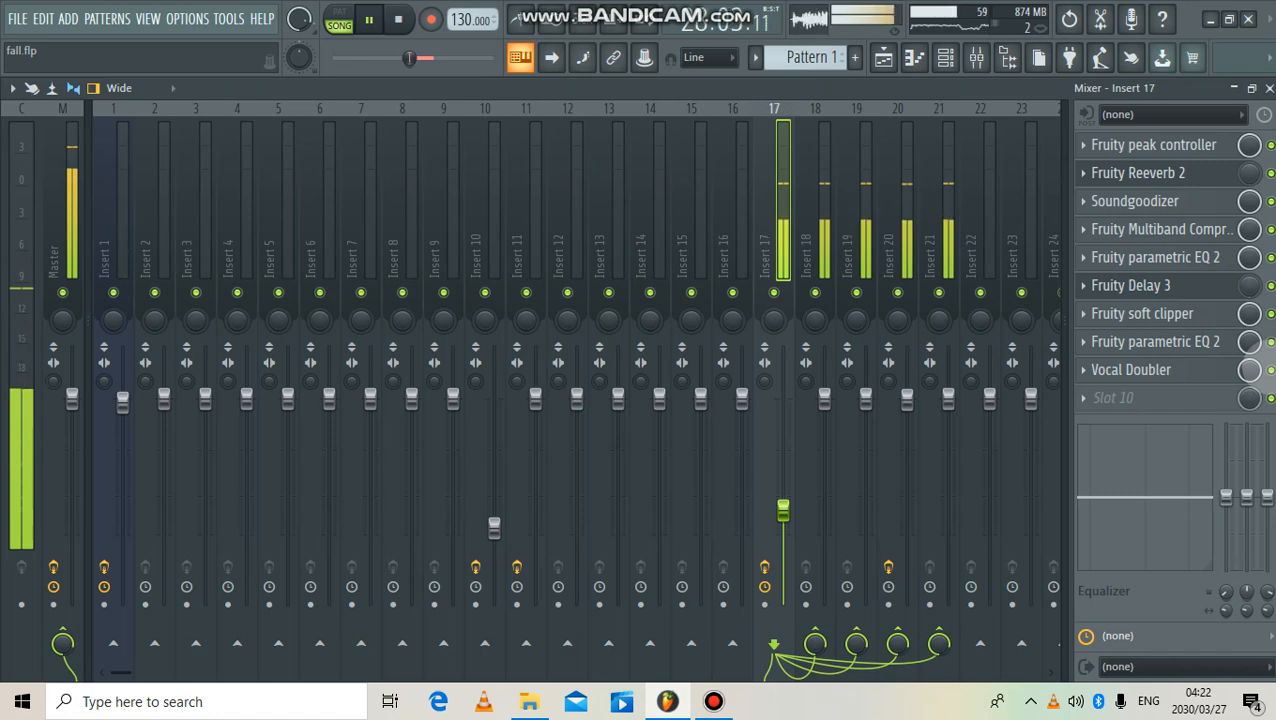
{"action": "key", "text": "space"}
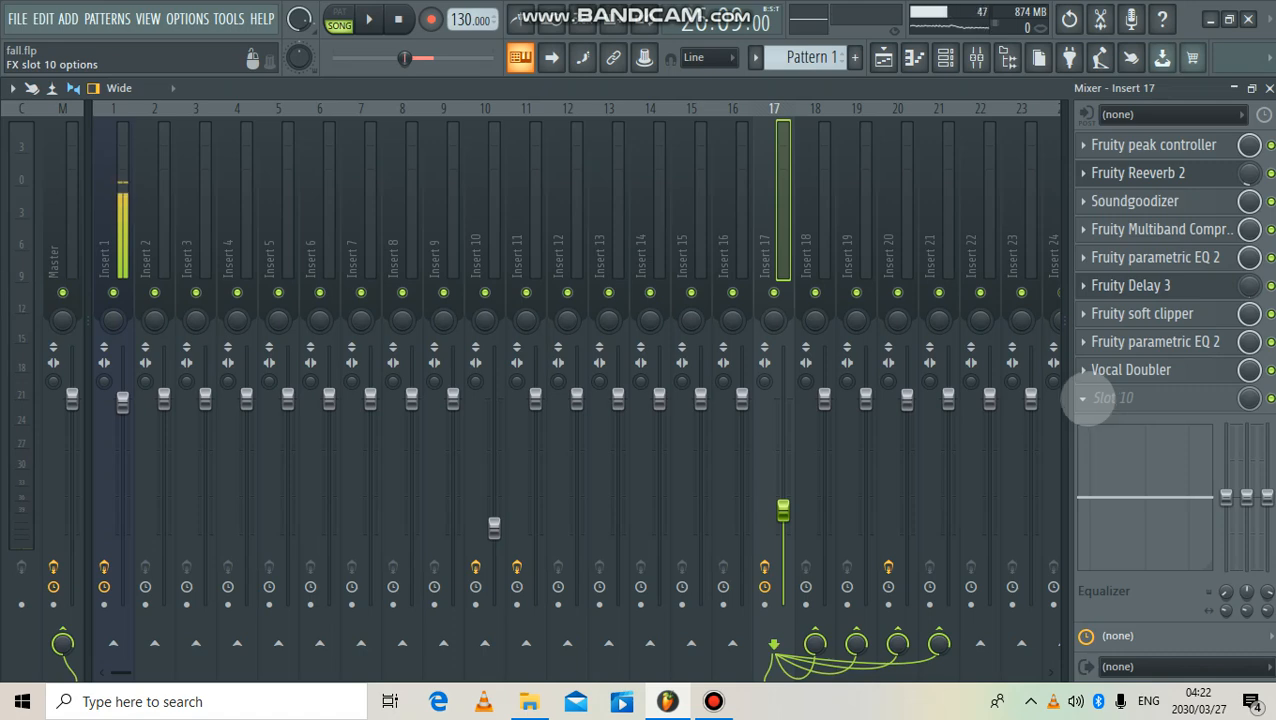
- Add Fruity Compressor to slot 10 of Insert 17 and reposition its window over the mixer
{"action": "left_click", "coordinate": [1088, 398]}
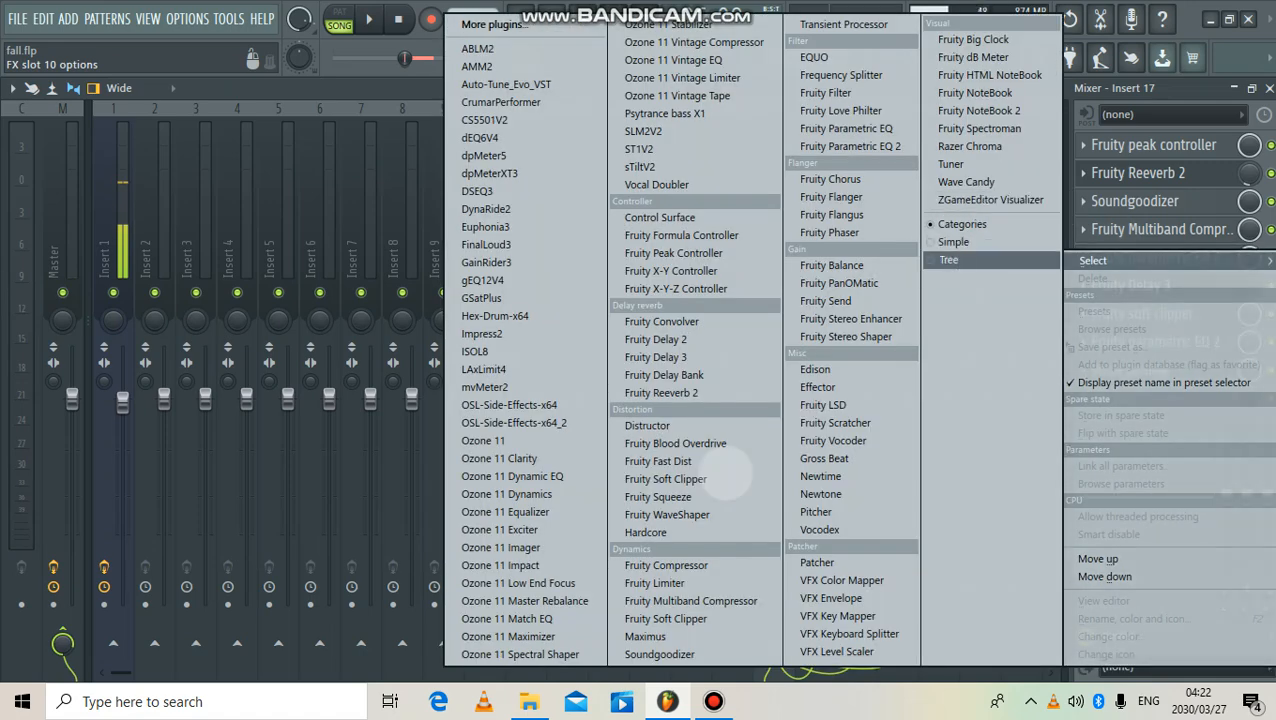
{"action": "left_click", "coordinate": [668, 565]}
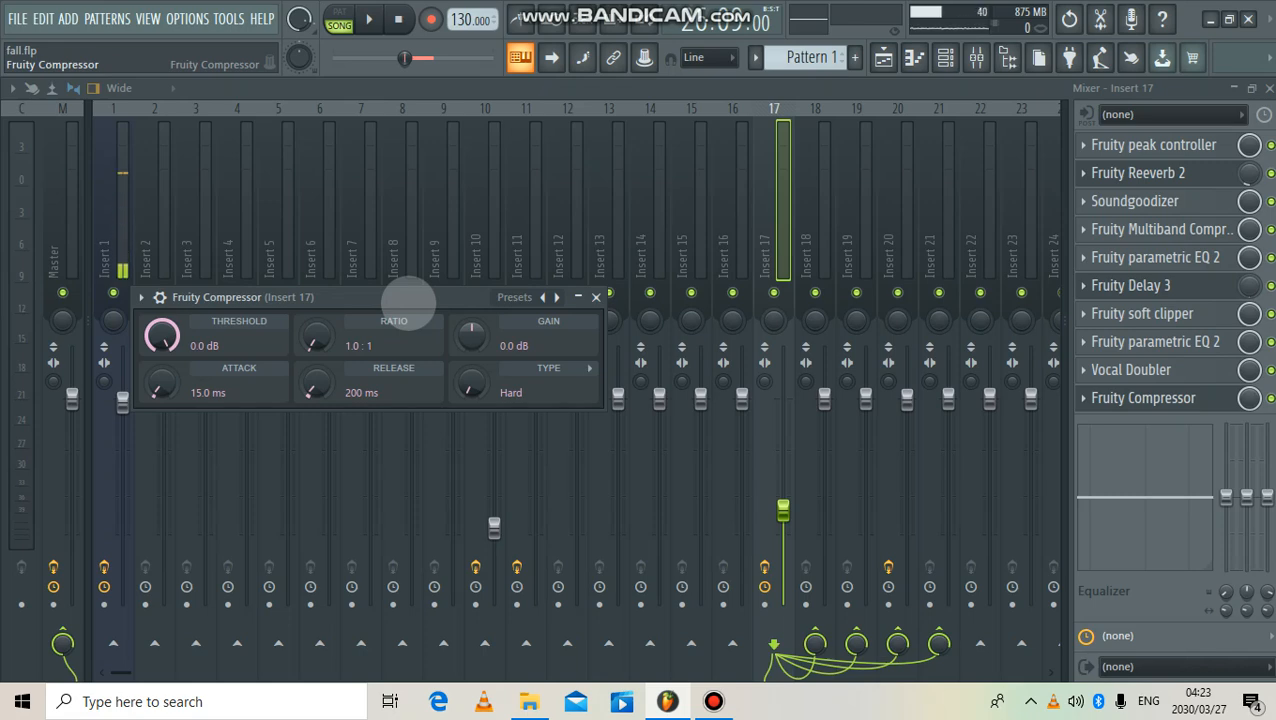
{"action": "left_click_drag", "start_coordinate": [371, 297], "coordinate": [432, 262]}
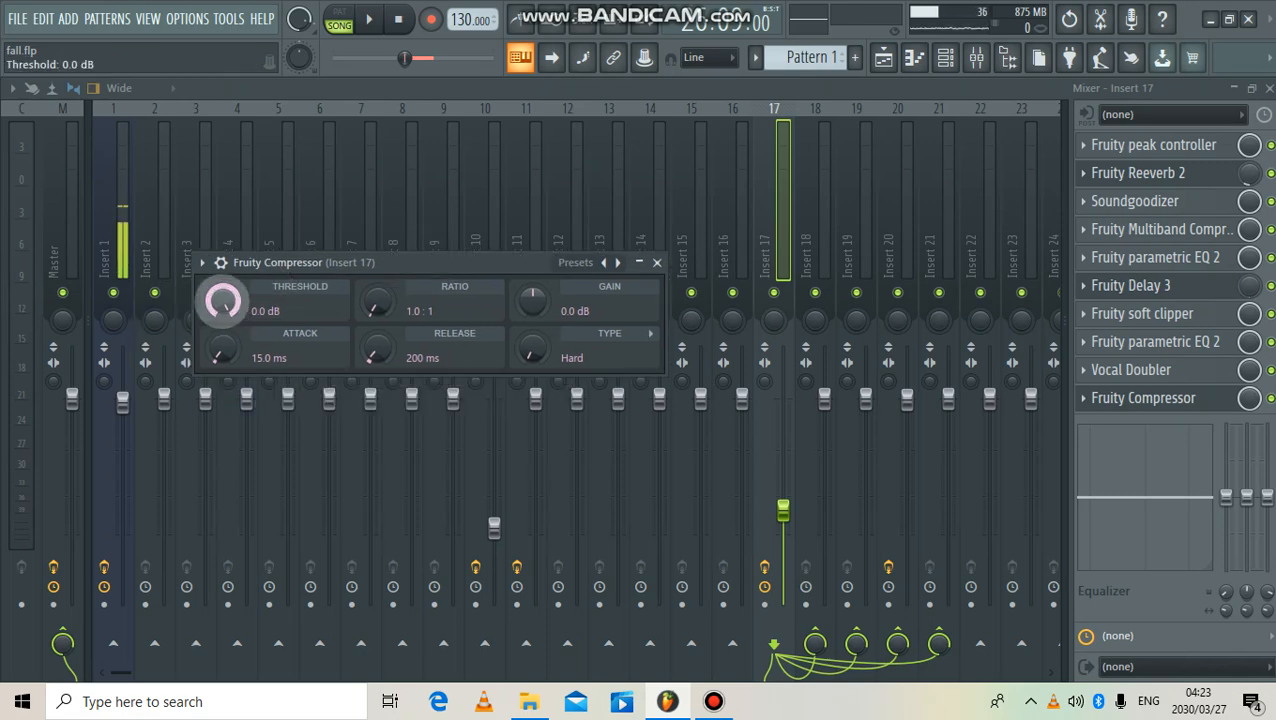
- Set the compressor's threshold to -27.9 dB, ratio to 5.8:1, gain to 7.4 dB and type to Vintage/R, then audition the vocal
{"action": "left_click_drag", "start_coordinate": [222, 300], "coordinate": [222, 344]}
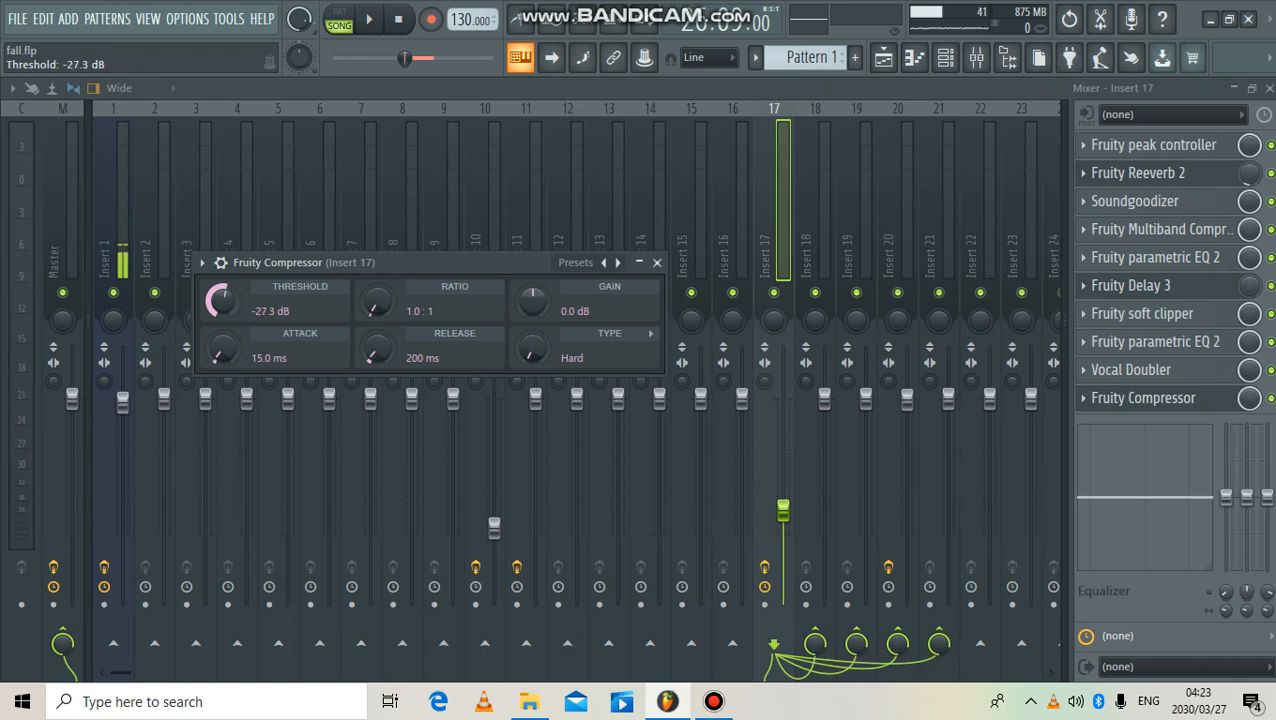
{"action": "left_click_drag", "start_coordinate": [226, 300], "coordinate": [226, 301]}
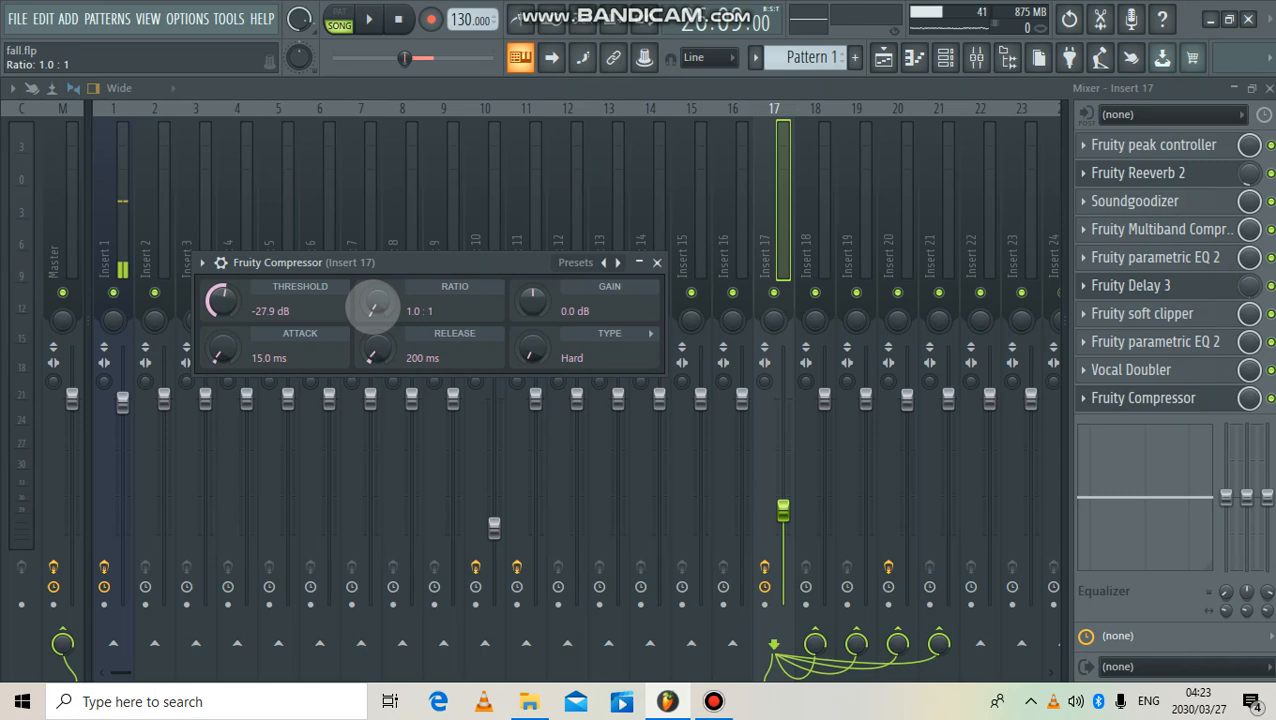
{"action": "left_click_drag", "start_coordinate": [373, 307], "coordinate": [373, 306]}
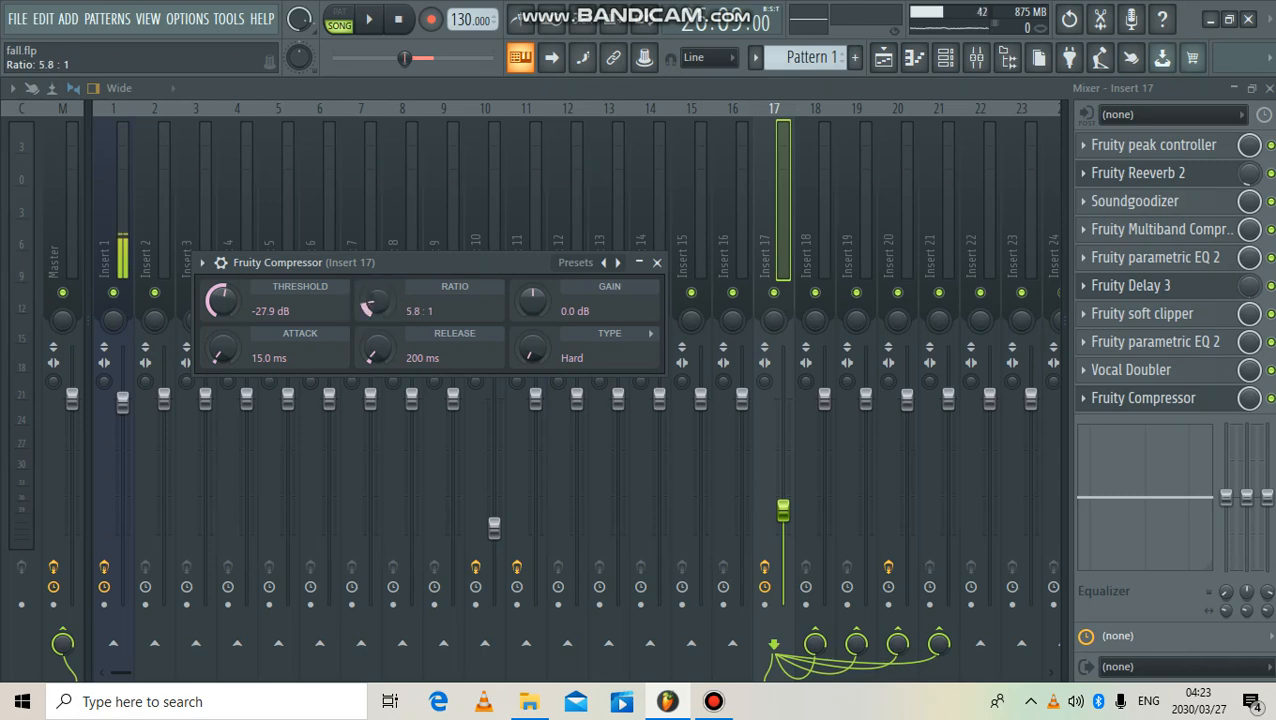
{"action": "left_click_drag", "start_coordinate": [373, 306], "coordinate": [372, 306]}
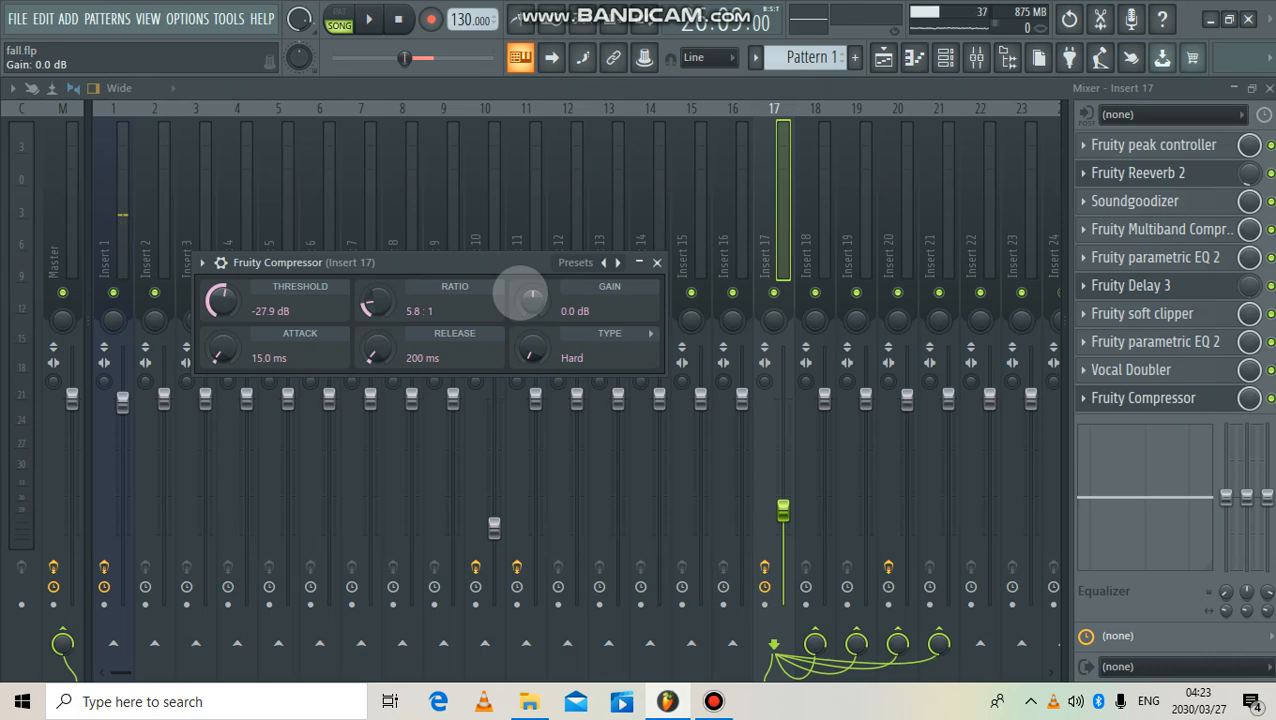
{"action": "left_click_drag", "start_coordinate": [533, 297], "coordinate": [533, 294]}
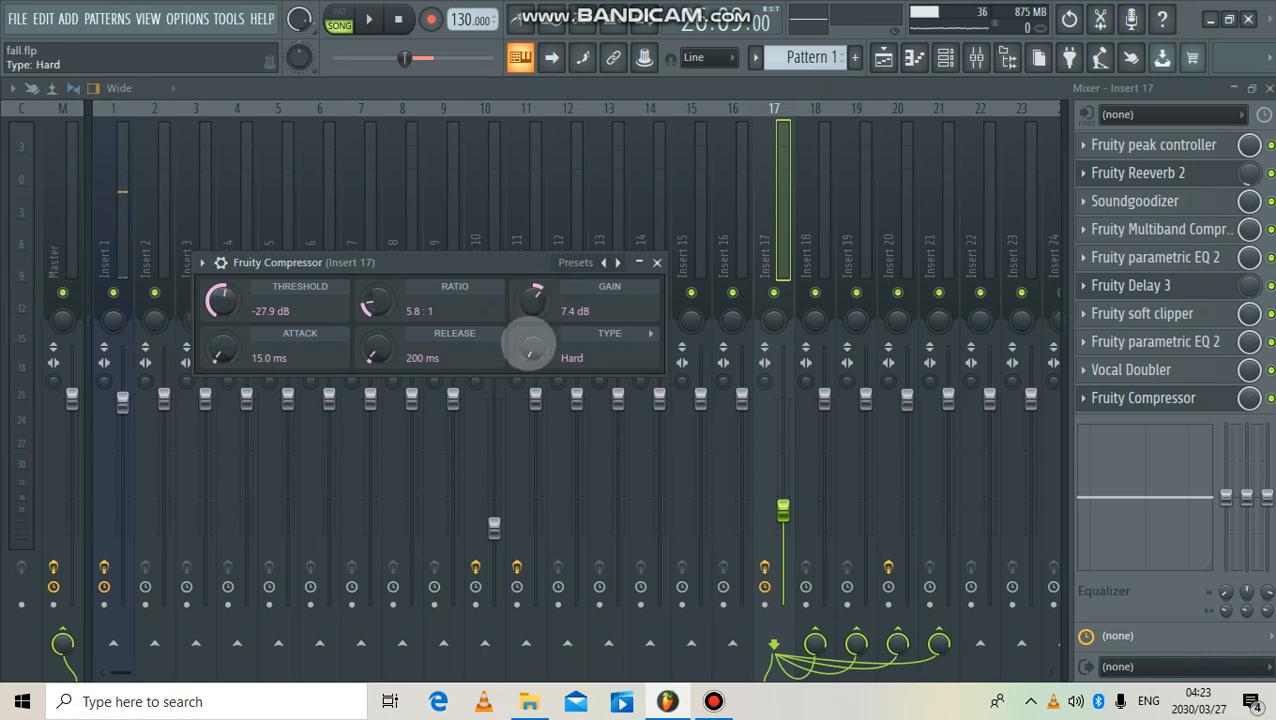
{"action": "left_click_drag", "start_coordinate": [533, 343], "coordinate": [533, 333]}
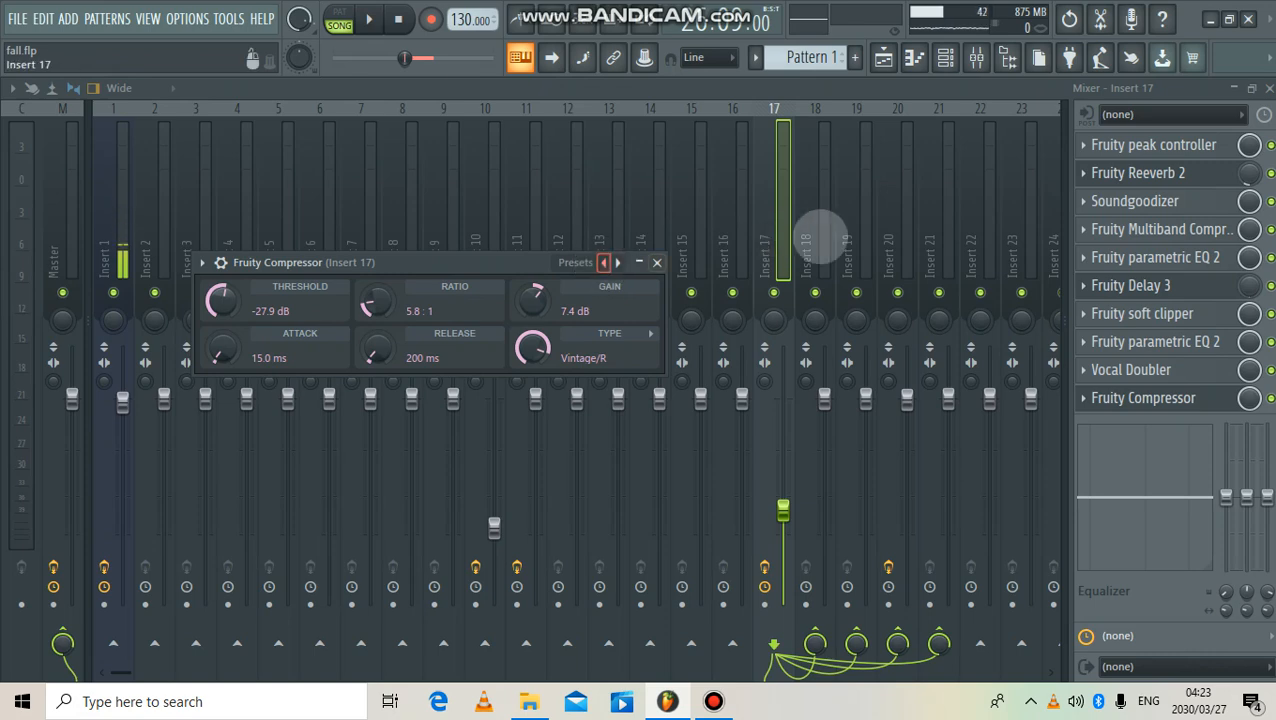
{"action": "left_click", "coordinate": [657, 262]}
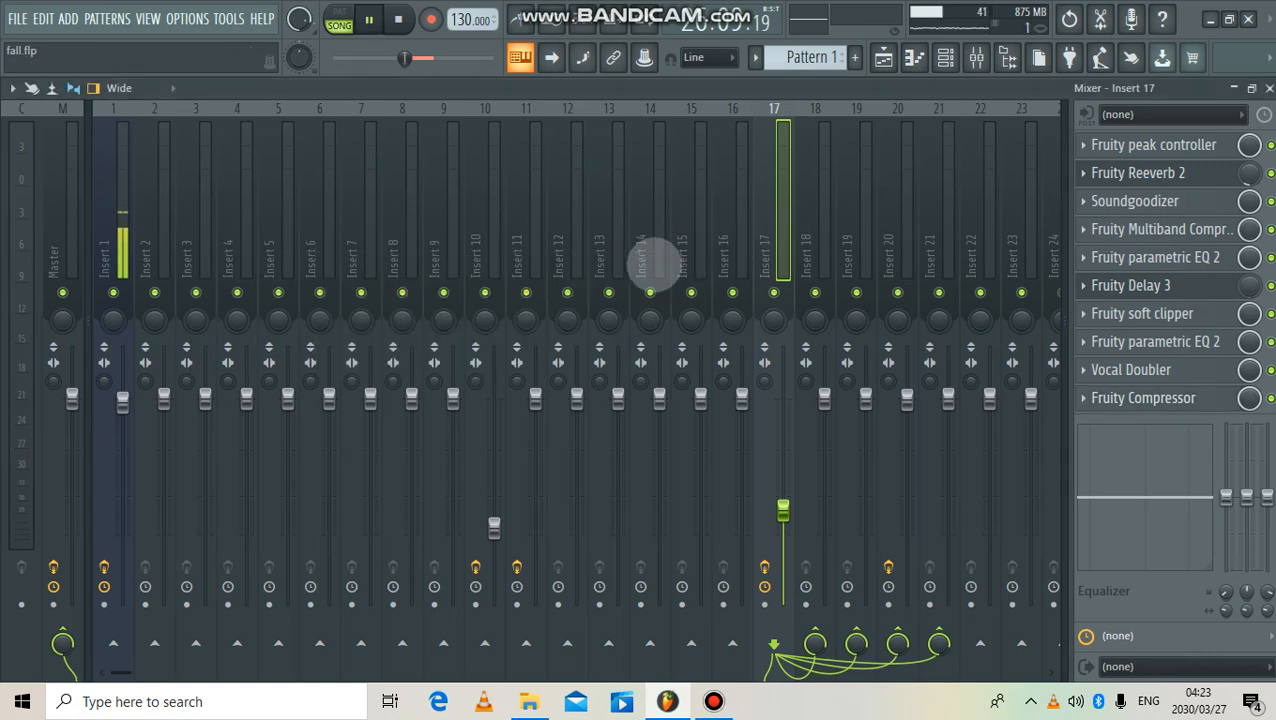
{"action": "key", "text": "space"}
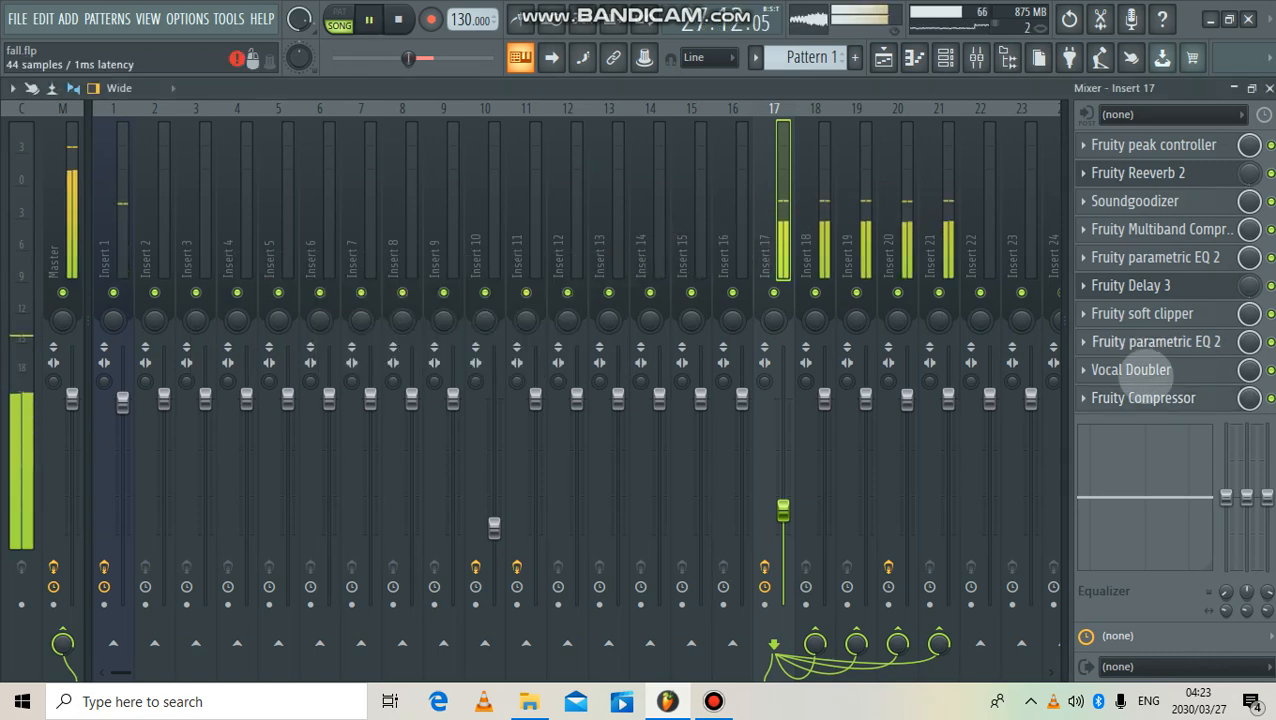
{"action": "key", "text": "space"}
- Adjust the compressor's threshold to -21.5 dB and ratio to 5.7:1 while auditioning the vocal, and close the compressor
{"action": "left_click", "coordinate": [1143, 398]}
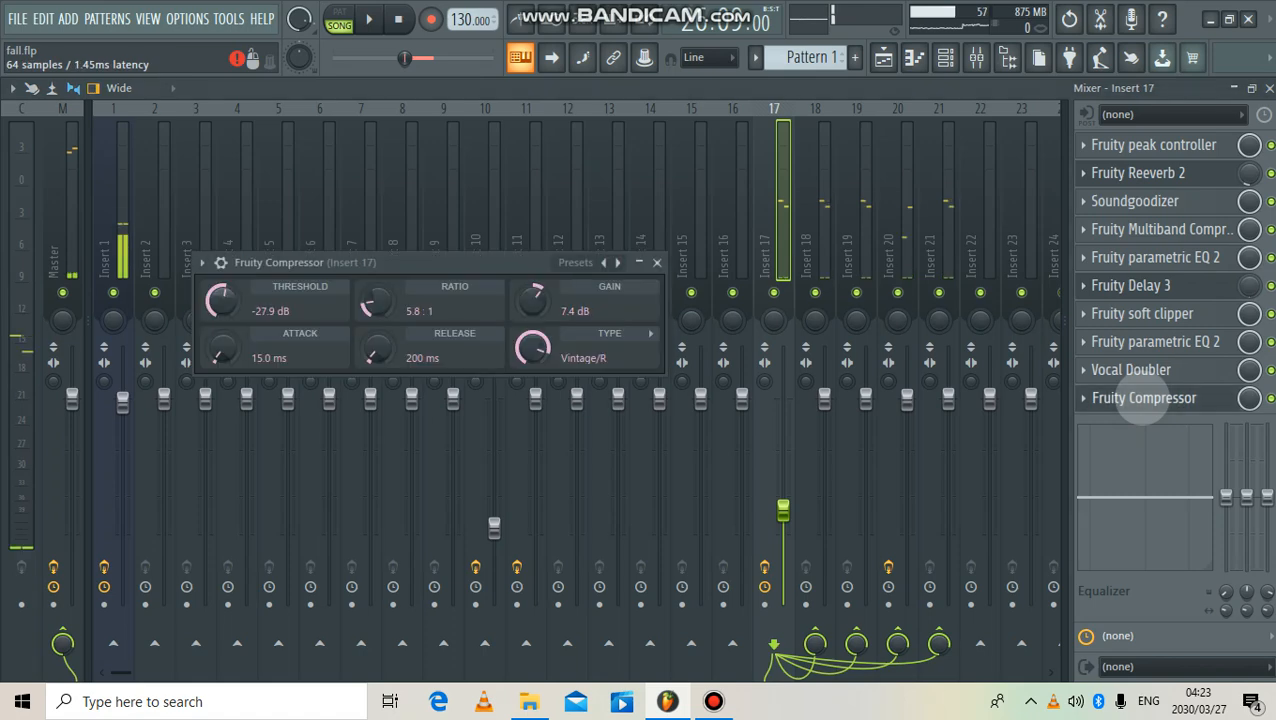
{"action": "left_click_drag", "start_coordinate": [221, 299], "coordinate": [221, 280]}
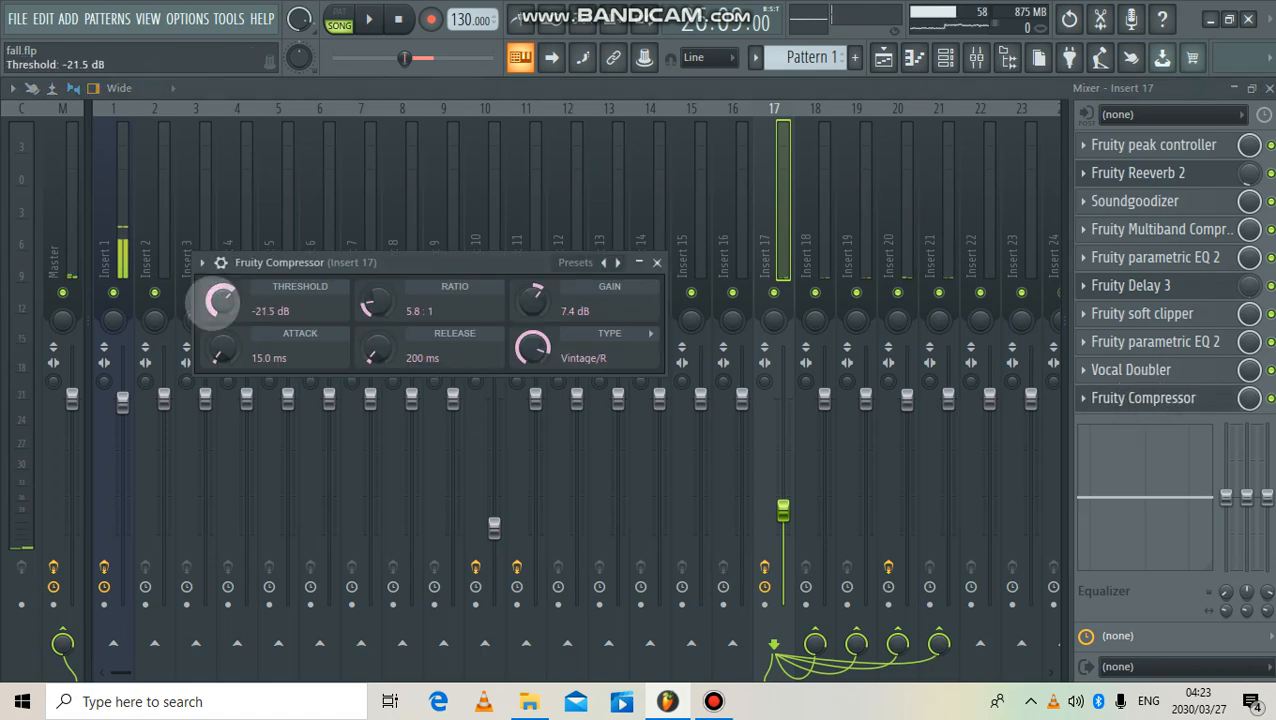
{"action": "key", "text": "space"}
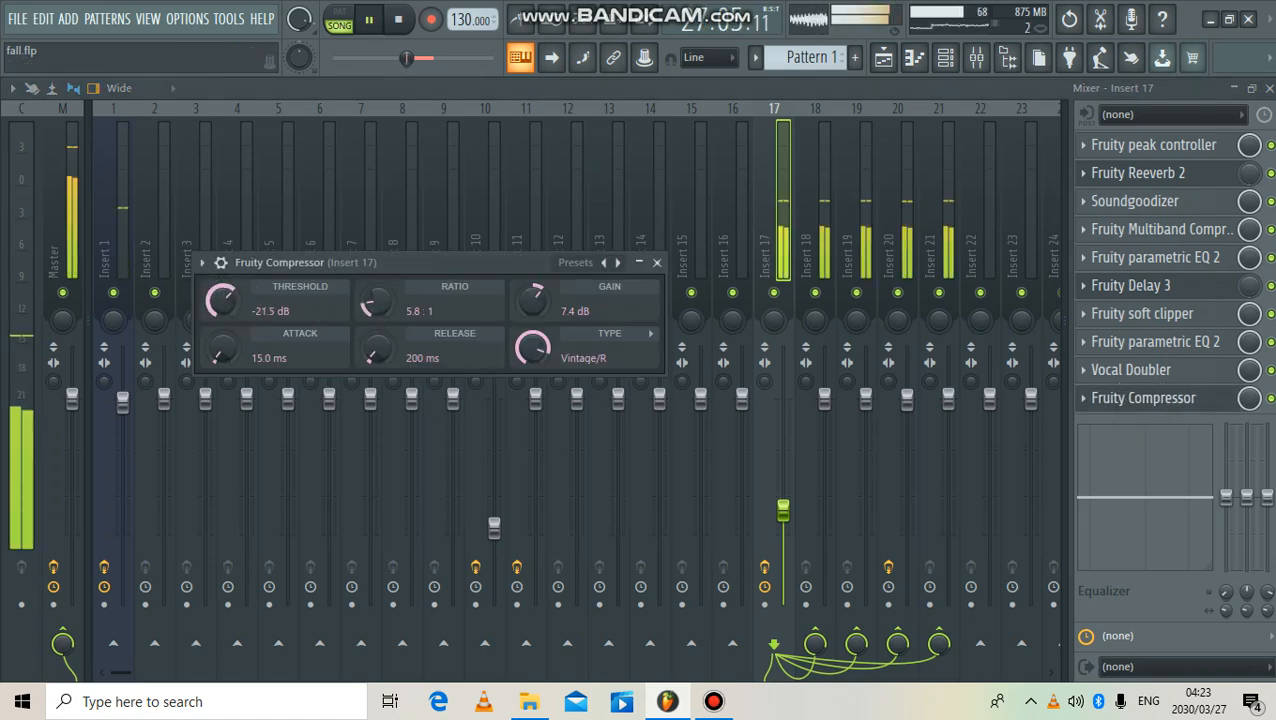
{"action": "left_click_drag", "start_coordinate": [390, 300], "coordinate": [390, 302]}
{"action": "left_click", "coordinate": [657, 262]}
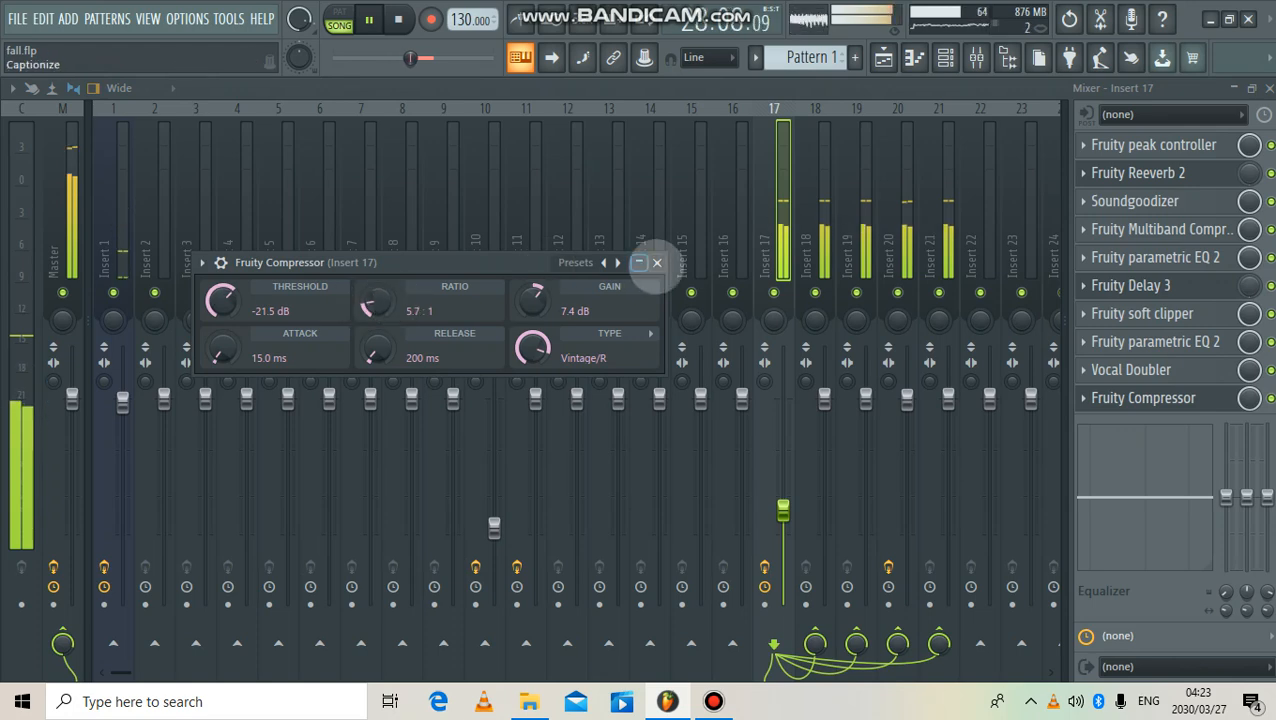
{"action": "key", "text": "space"}
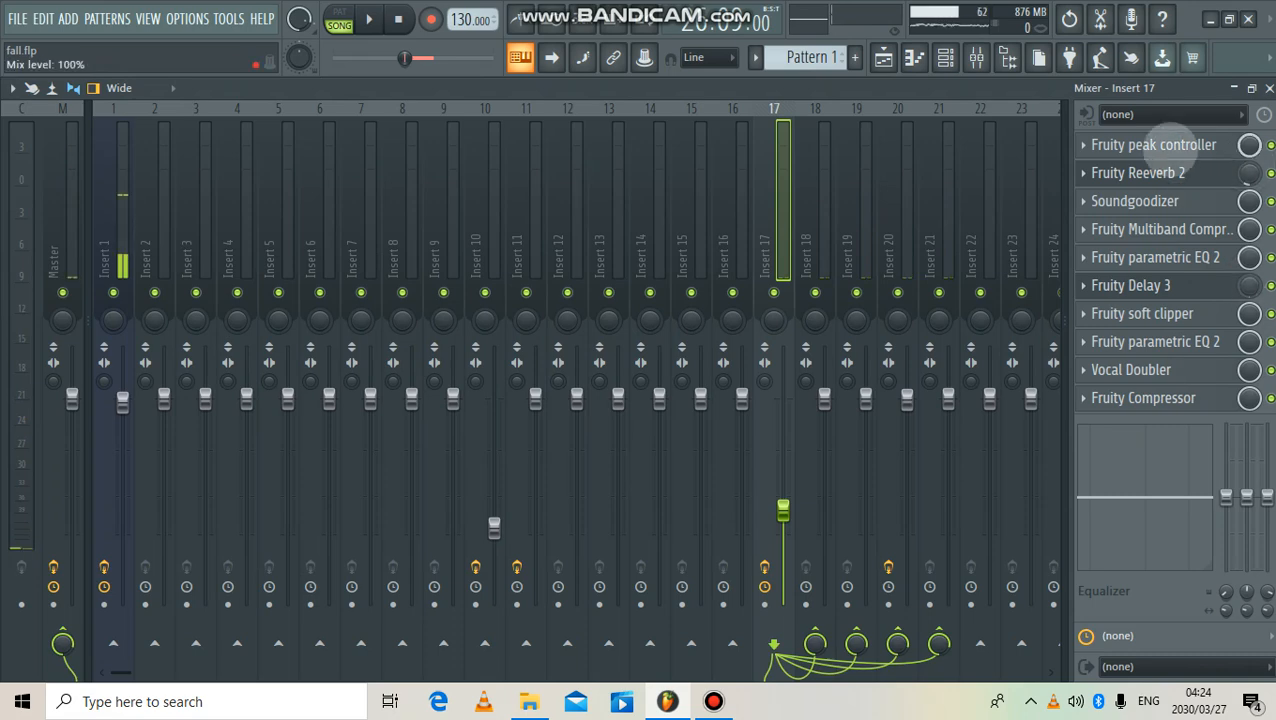
- Slightly raise the peak base level of Insert 17's Fruity peak controller, check it during playback and close it
{"action": "left_click", "coordinate": [1150, 145]}
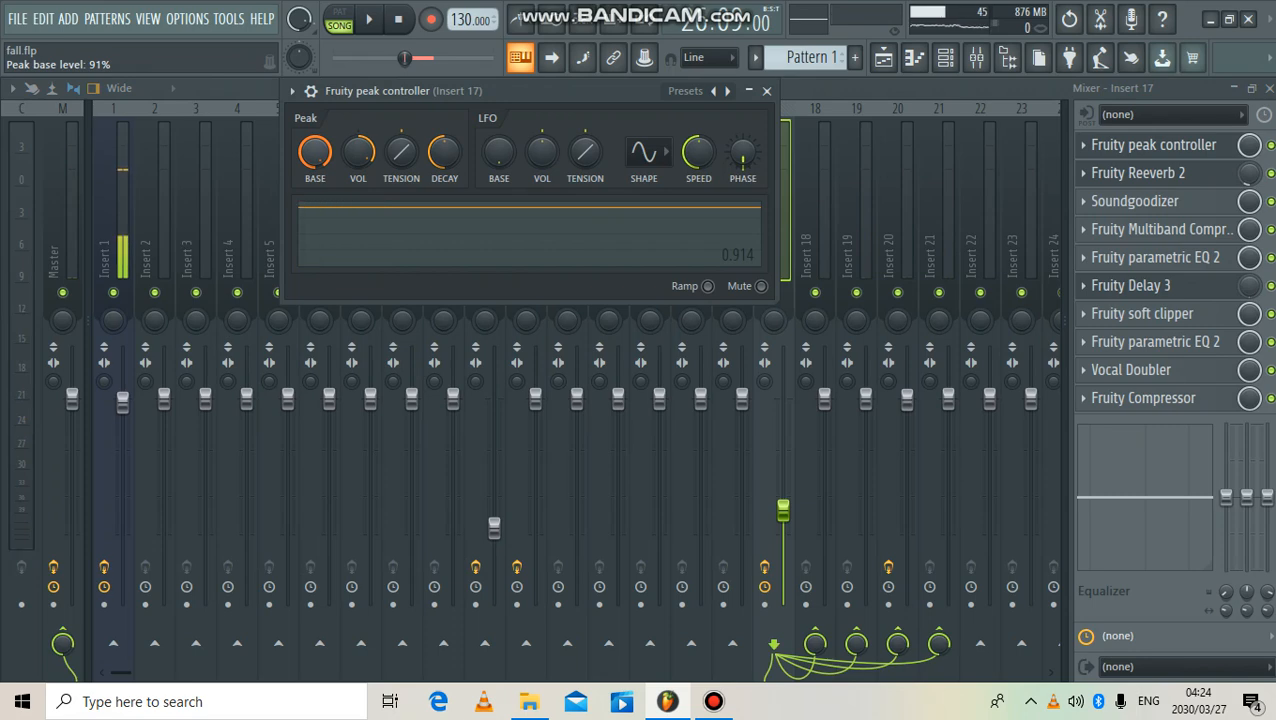
{"action": "left_click_drag", "start_coordinate": [315, 153], "coordinate": [315, 150]}
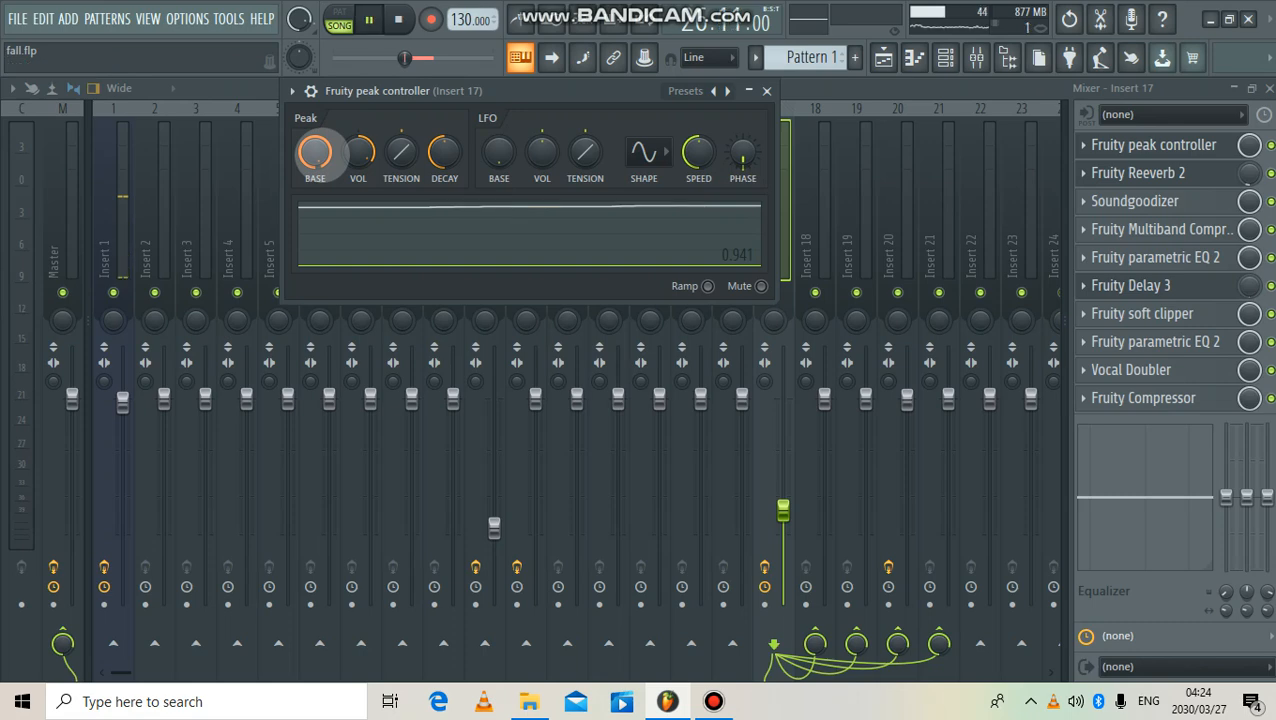
{"action": "key", "text": "space"}
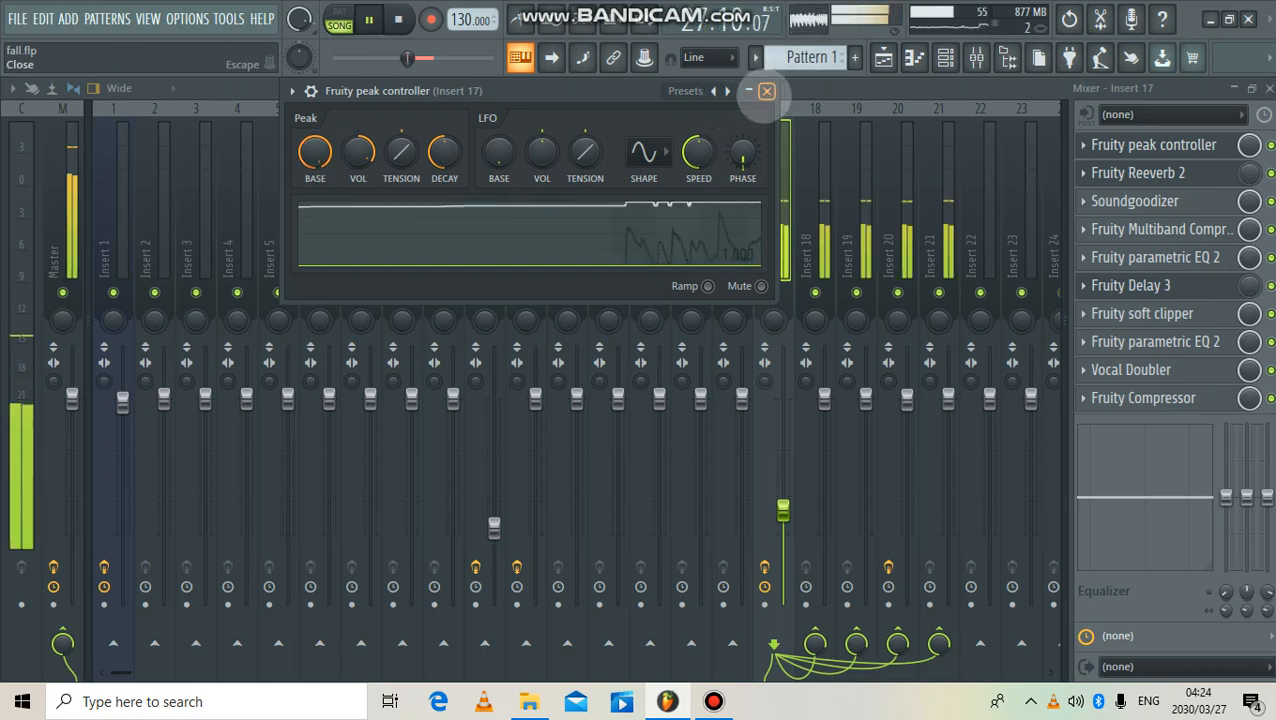
{"action": "left_click", "coordinate": [767, 91]}
{"action": "key", "text": "space"}
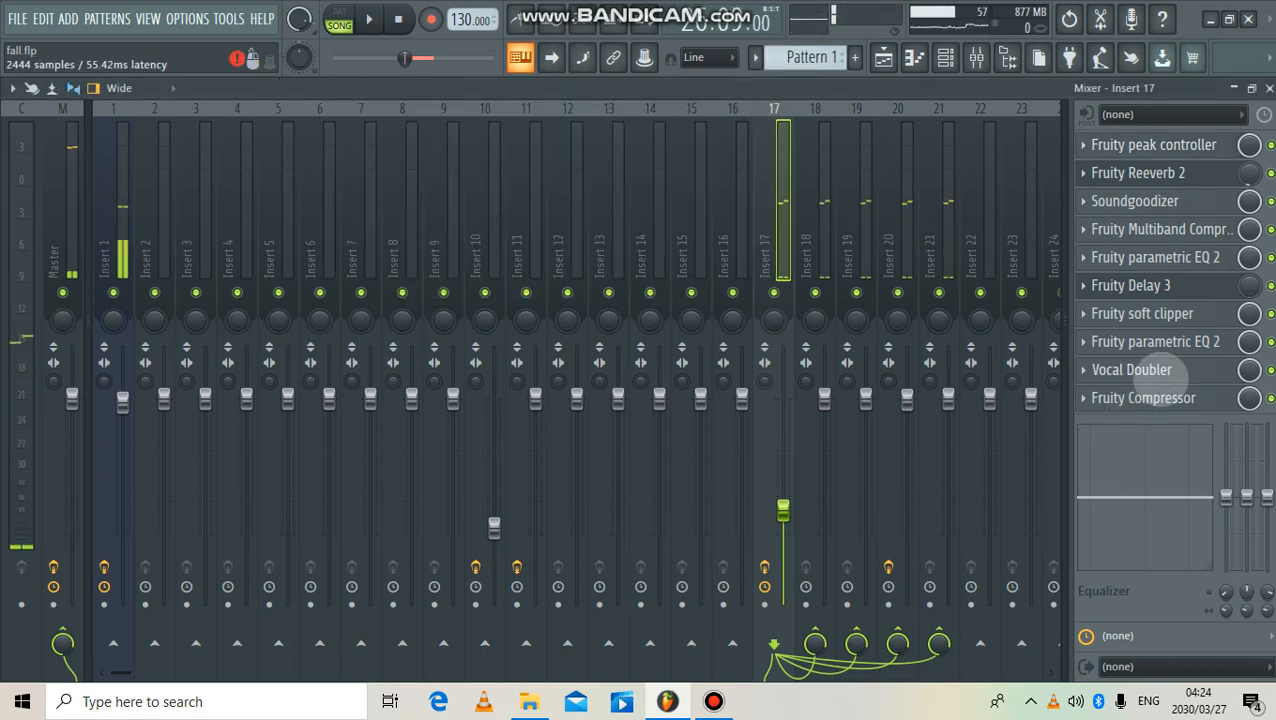
- Lower the Vocal Doubler's separation to 51% and variation to 57%, close it and audition the vocal
{"action": "left_click", "coordinate": [1131, 370]}
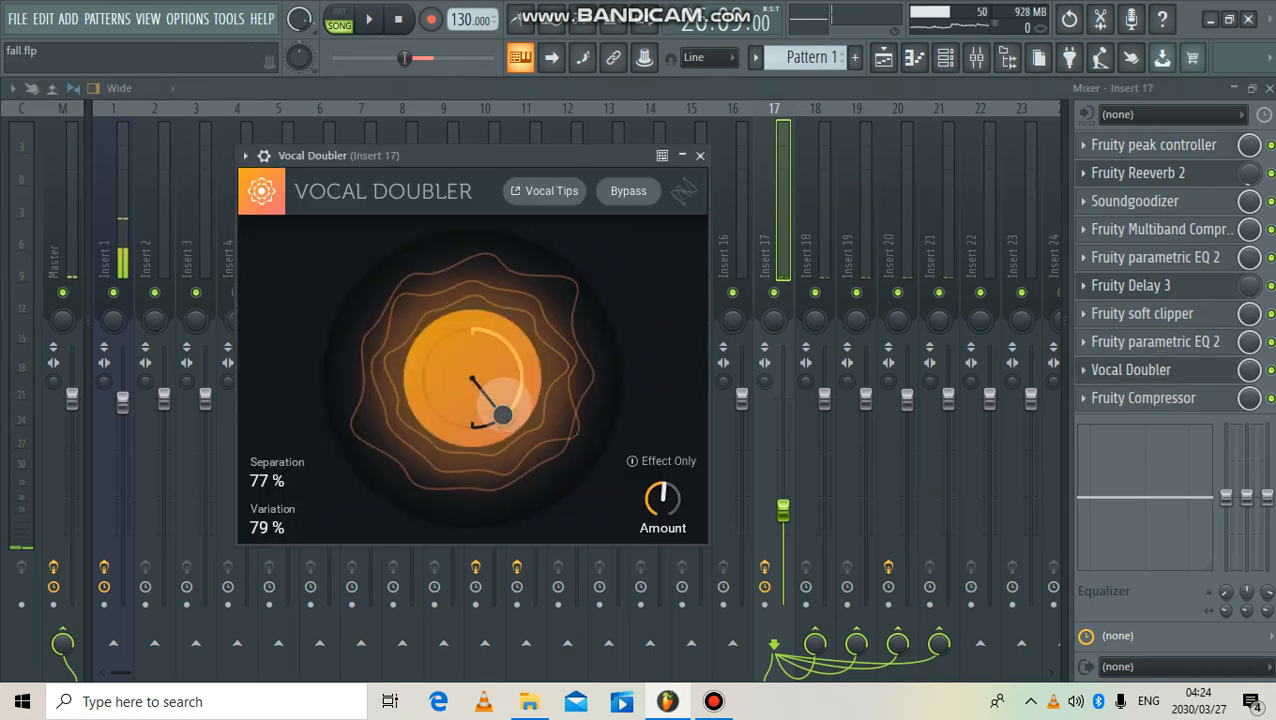
{"action": "left_click_drag", "start_coordinate": [502, 414], "coordinate": [510, 384]}
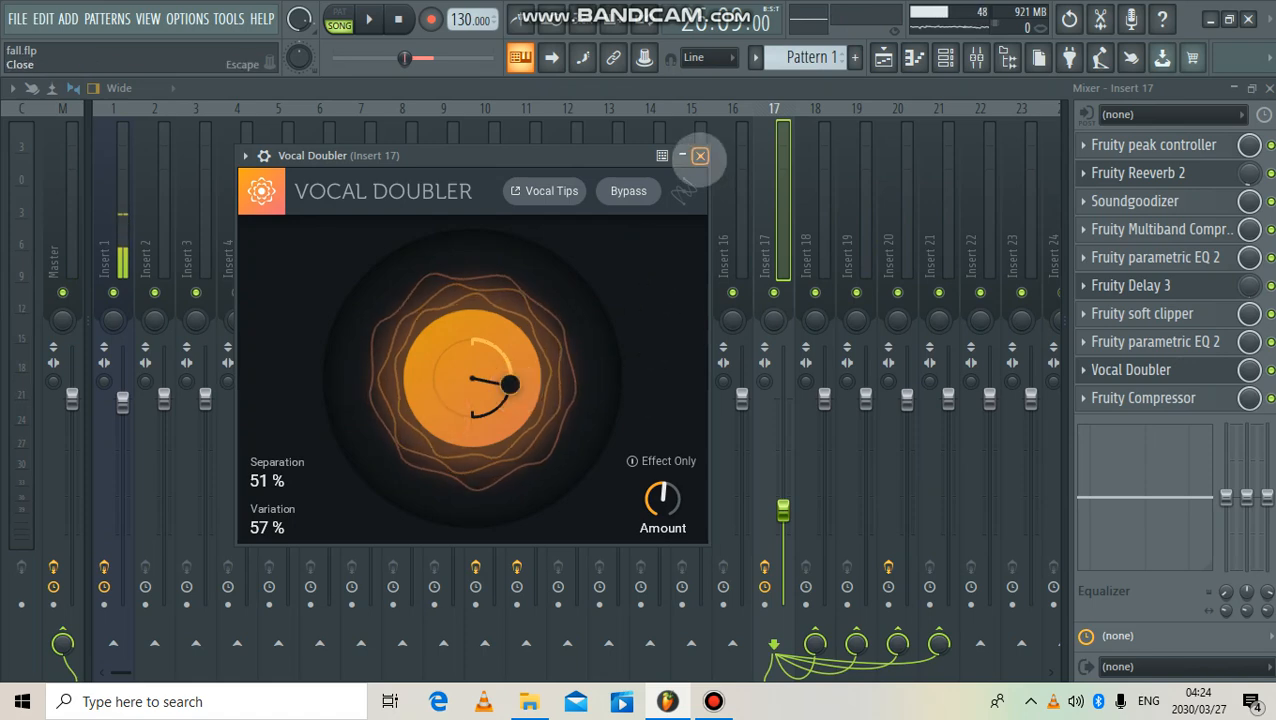
{"action": "left_click", "coordinate": [700, 155]}
{"action": "key", "text": "space"}
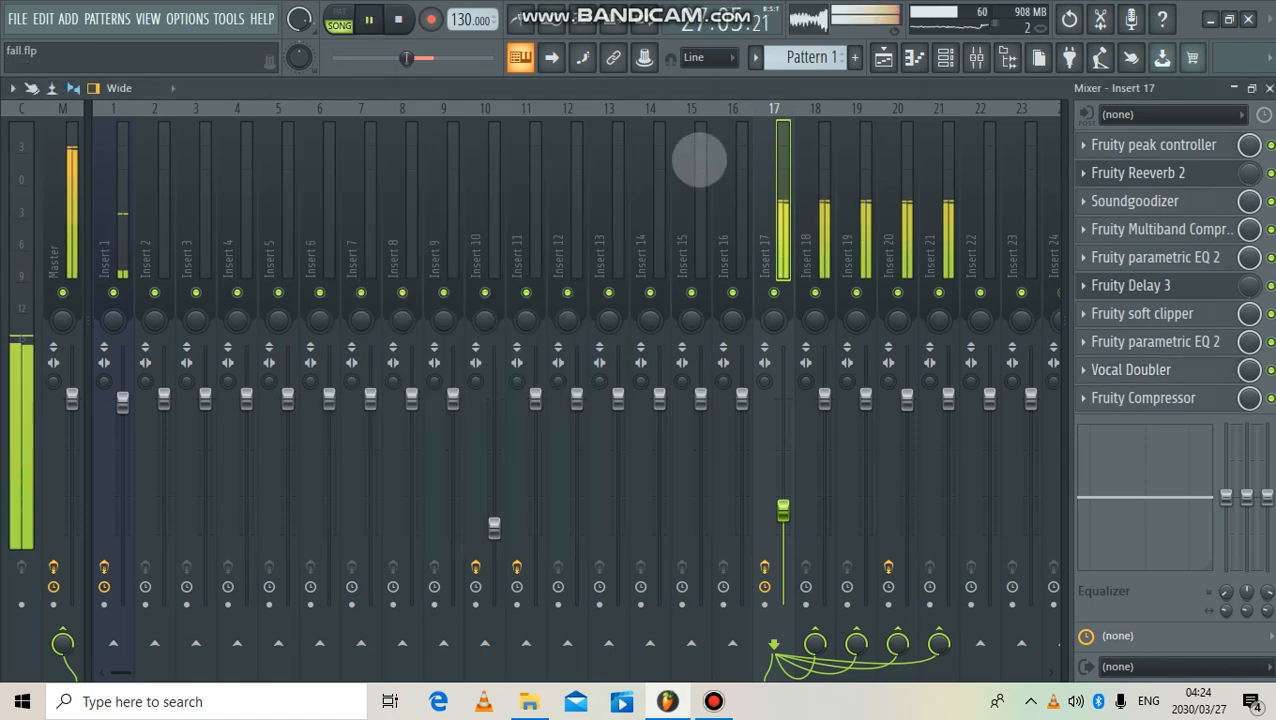
{"action": "key", "text": "space"}
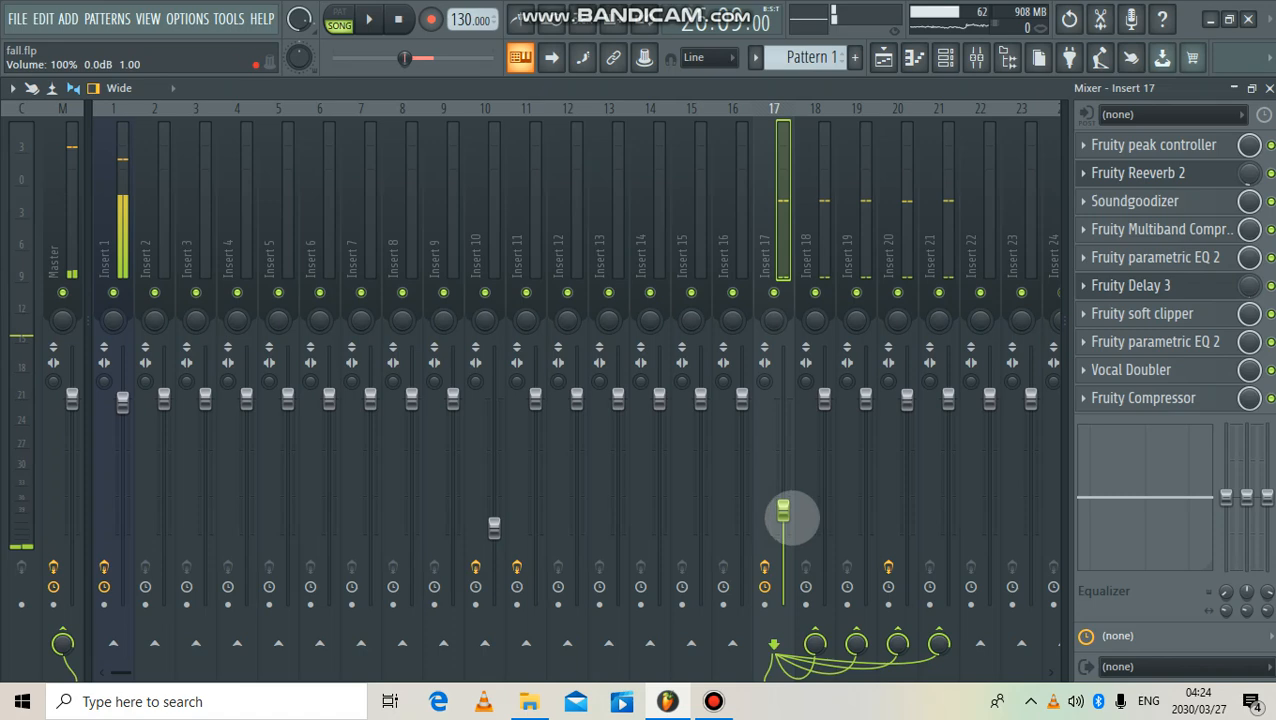
- Raise Insert 17's volume fader to 51% (-12.4 dB) and start playback
{"action": "left_click_drag", "start_coordinate": [783, 510], "coordinate": [783, 498]}
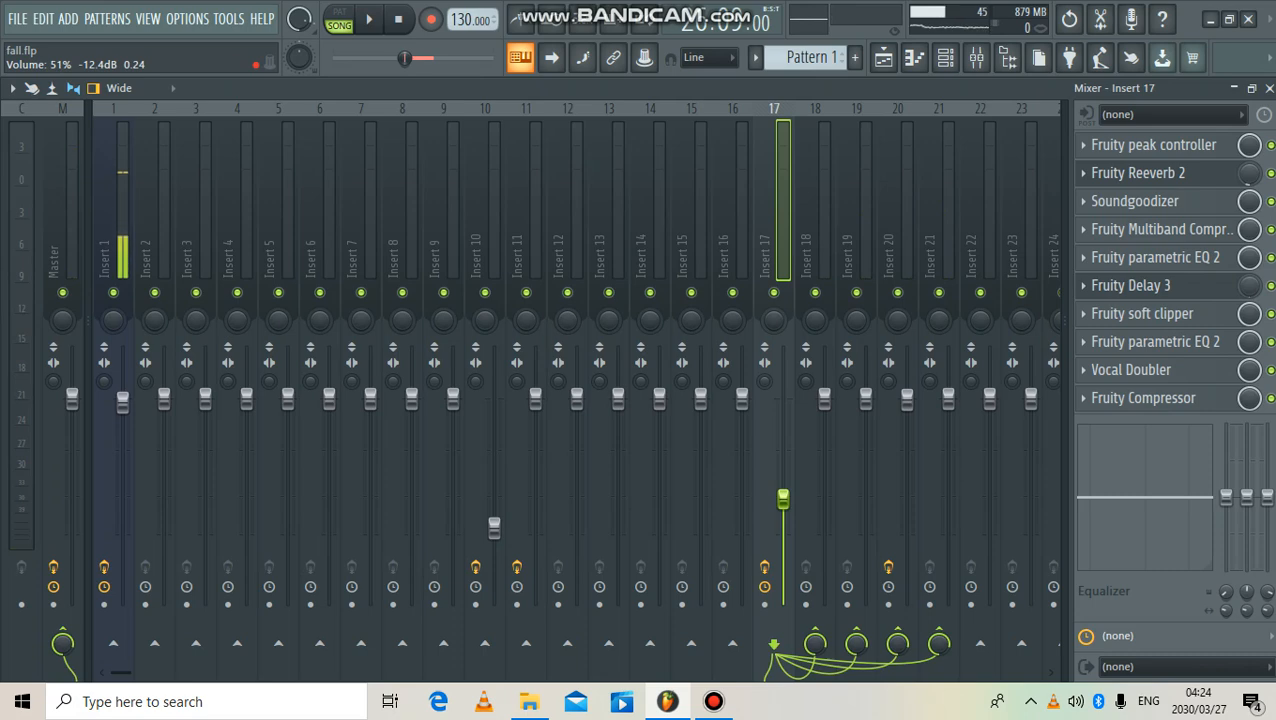
{"action": "key", "text": "space"}
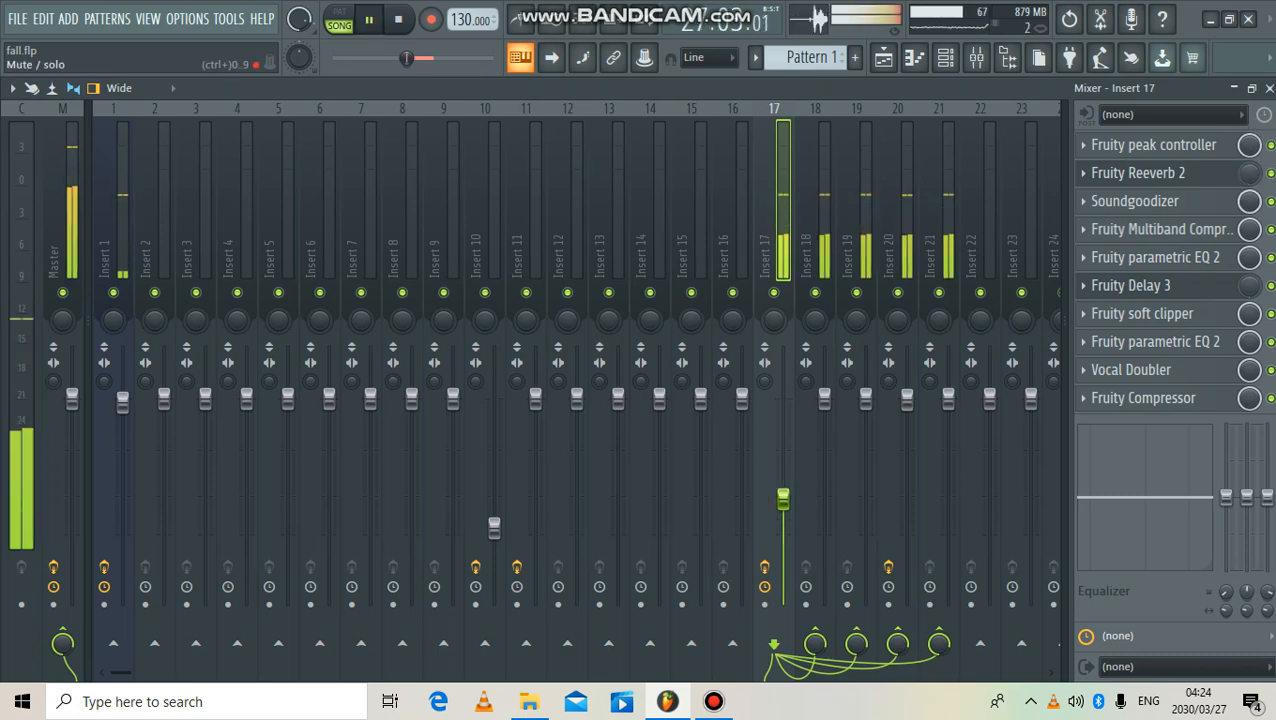
- Unmute the instrumental on playlist Track 1, listen to it with the vocal while viewing the mixer levels, and stop playback
{"action": "left_click", "coordinate": [1269, 91]}
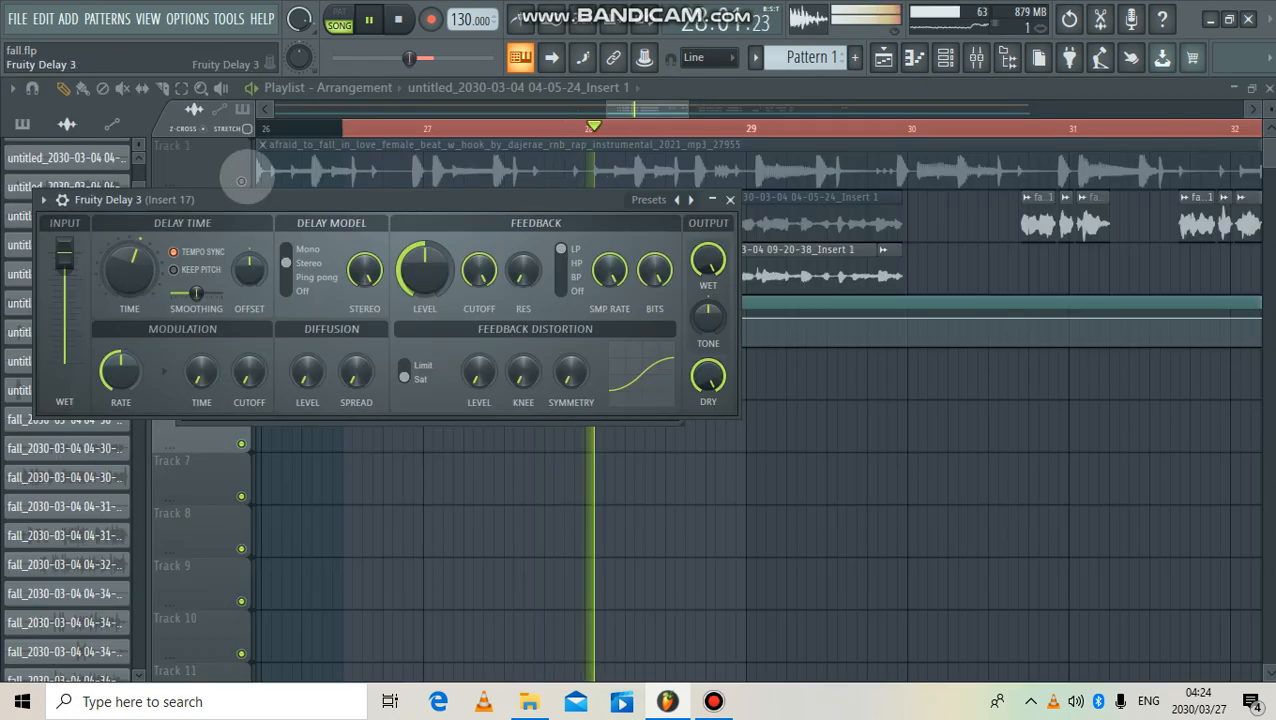
{"action": "left_click", "coordinate": [244, 179]}
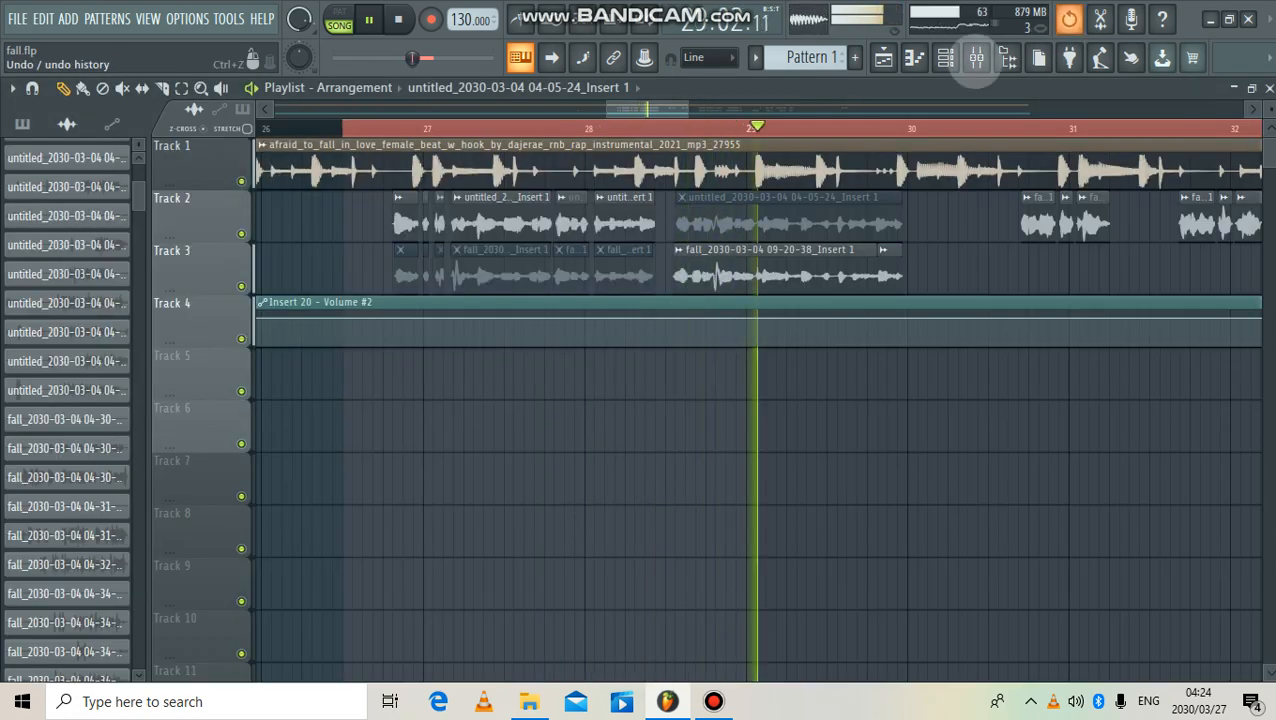
{"action": "left_click", "coordinate": [976, 57]}
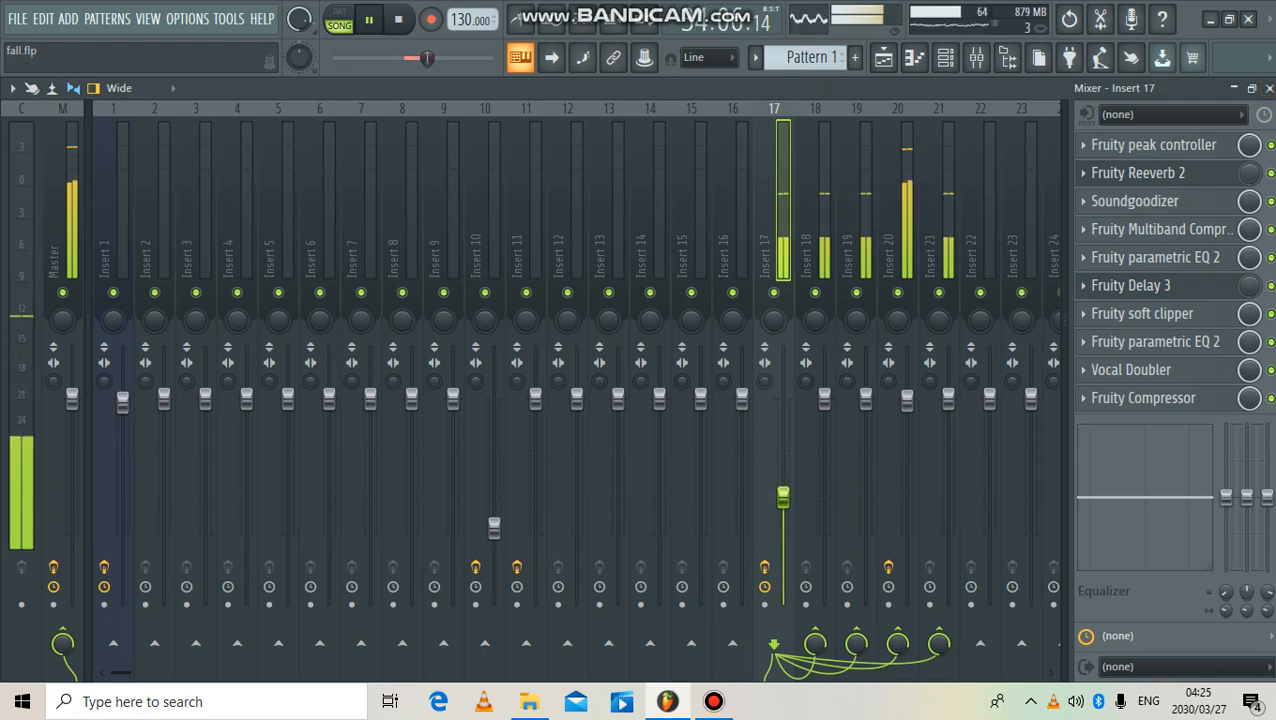
{"action": "left_click", "coordinate": [1269, 88]}
{"action": "key", "text": "space"}
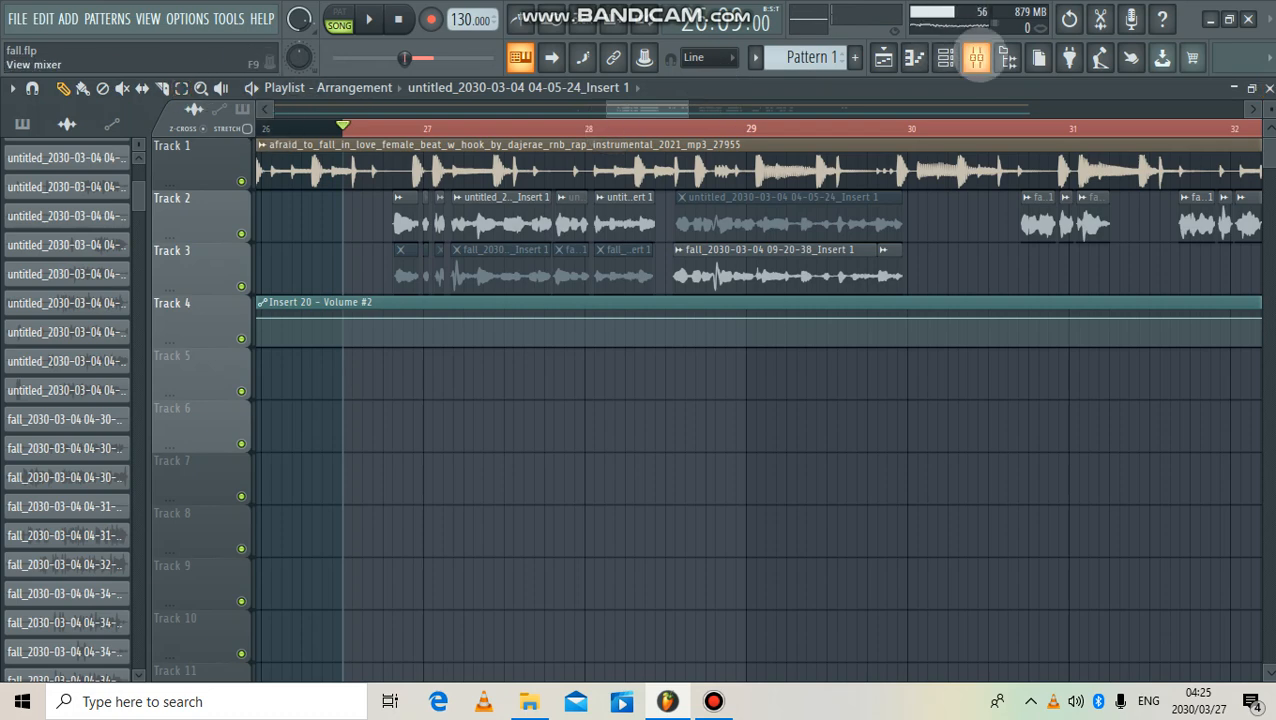
- Review Insert 17's effects chain and fader level in the mixer, and close the mixer
{"action": "left_click", "coordinate": [976, 57]}
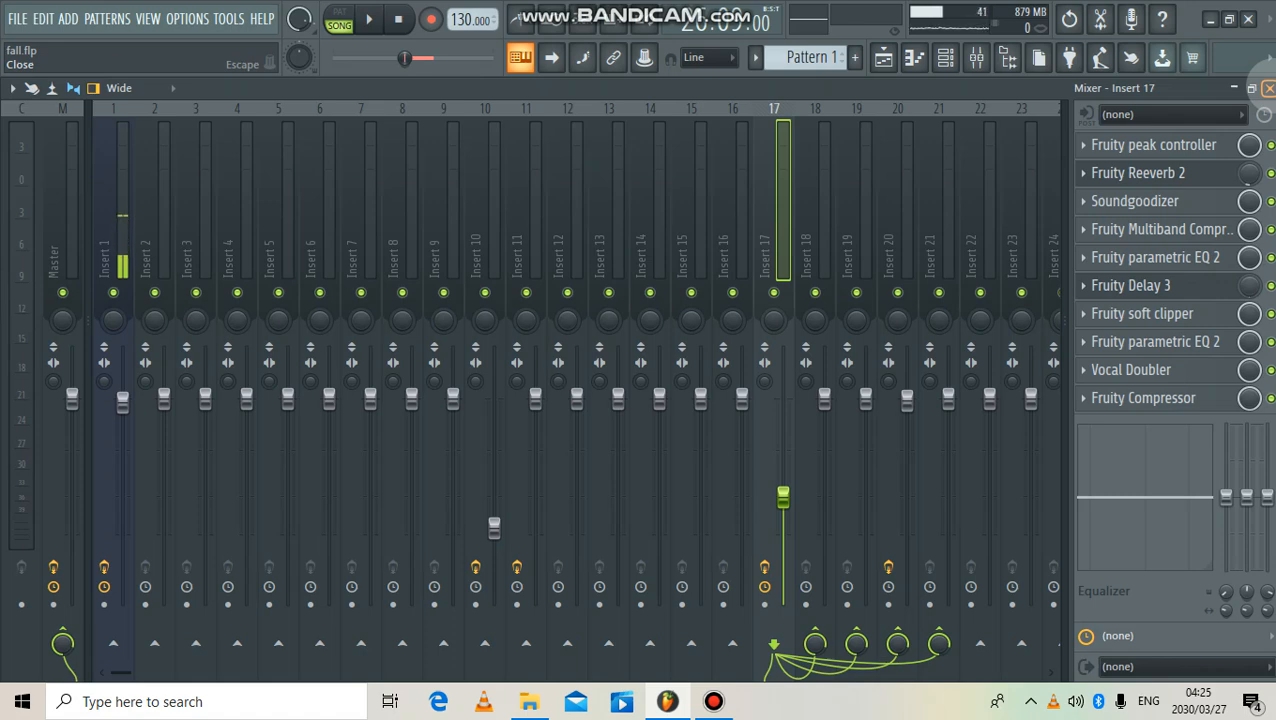
{"action": "left_click", "coordinate": [1268, 88]}
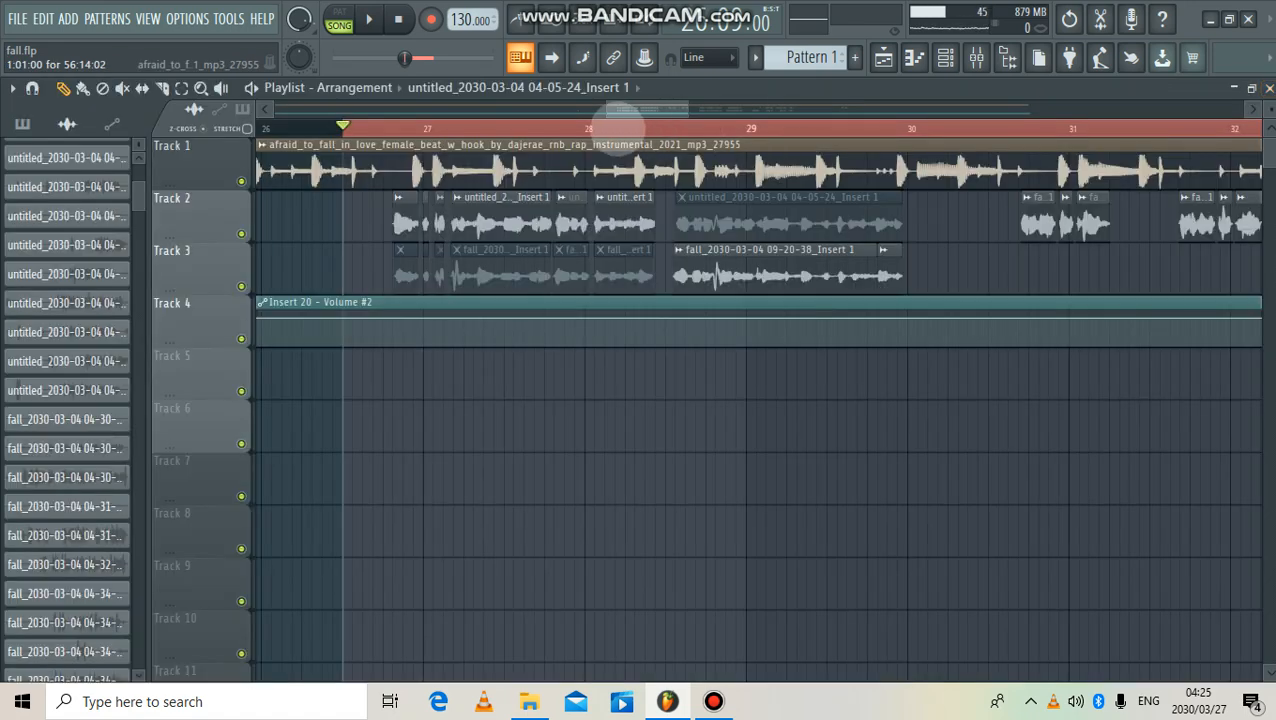
- Show the whole arrangement in the playlist and play the selected section starting at bar 26 to hear the vocal with the instrumental
{"action": "left_click_drag", "start_coordinate": [607, 109], "coordinate": [218, 137]}
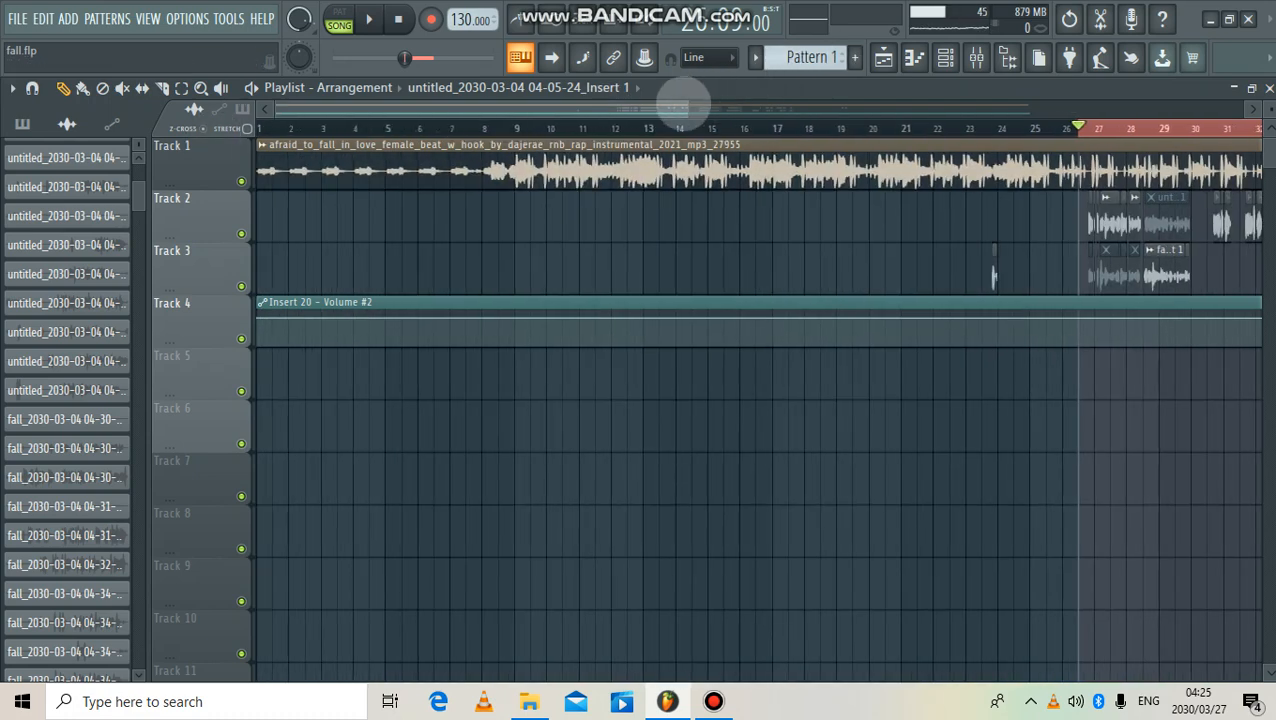
{"action": "left_click_drag", "start_coordinate": [687, 109], "coordinate": [1270, 109]}
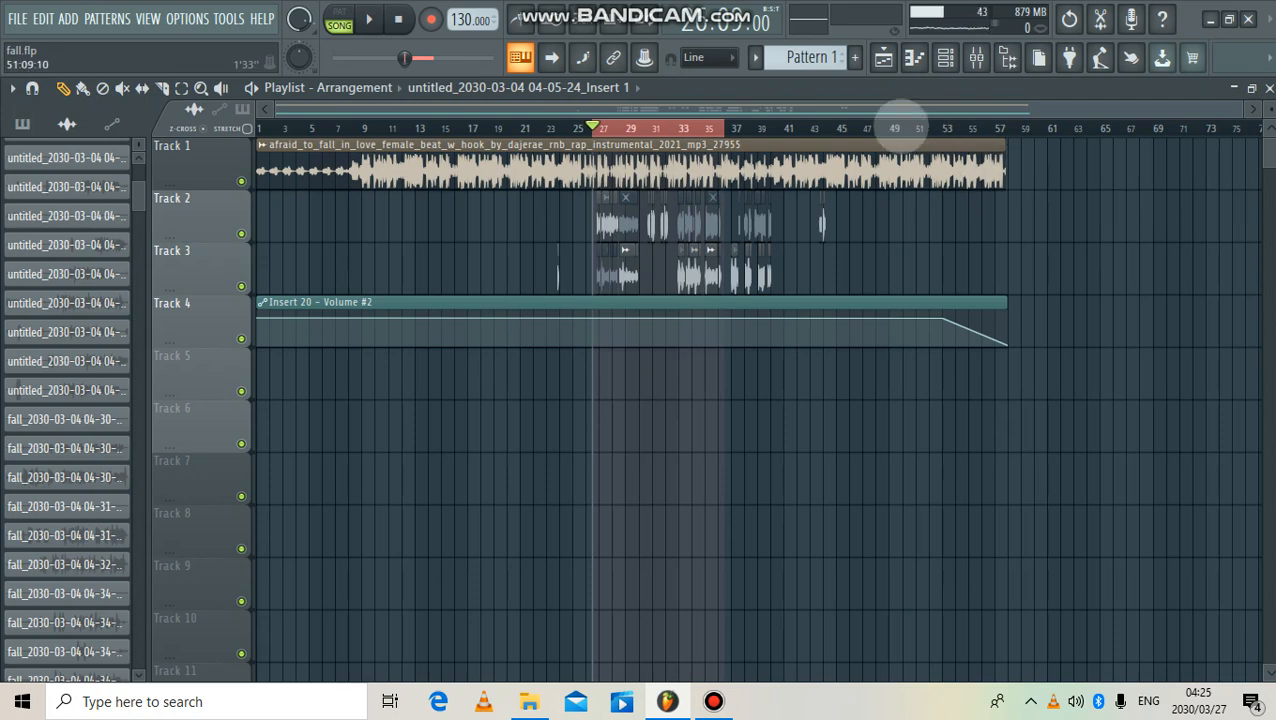
{"action": "scroll", "coordinate": [869, 120], "scroll_direction": "up", "scroll_amount": 2}
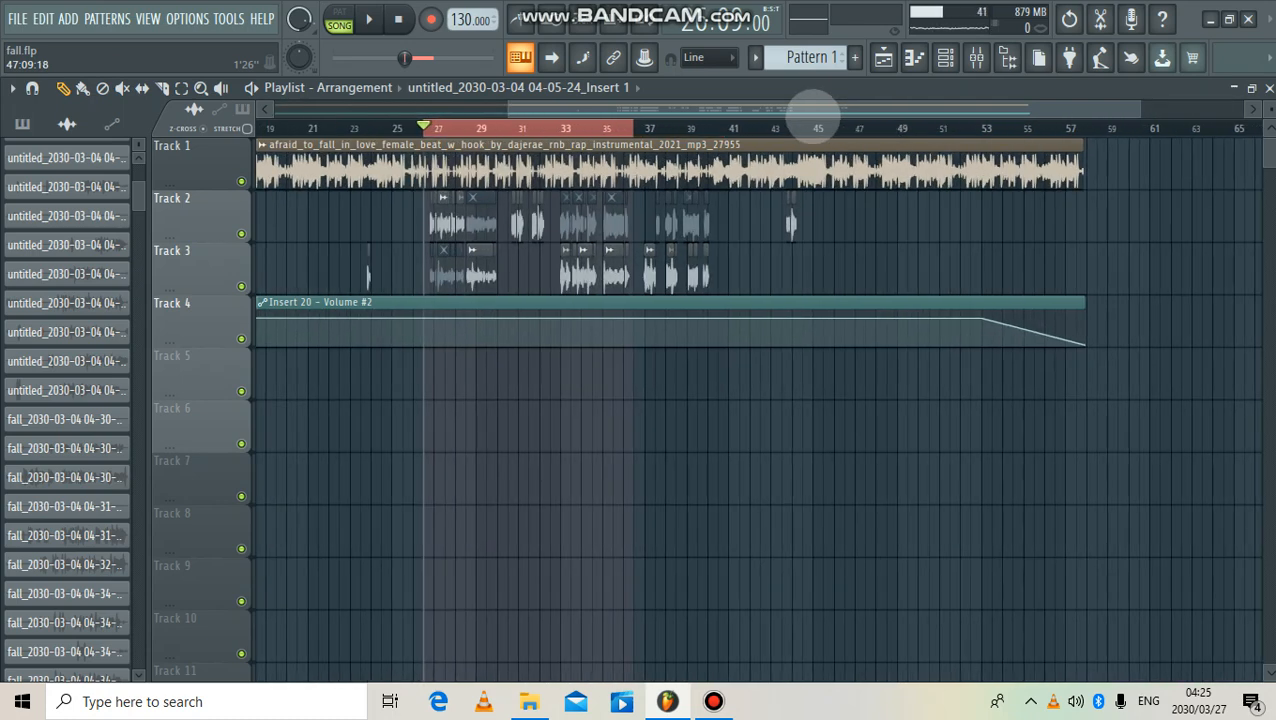
{"action": "left_click_drag", "start_coordinate": [812, 112], "coordinate": [328, 194]}
{"action": "left_click_drag", "start_coordinate": [906, 108], "coordinate": [1238, 108]}
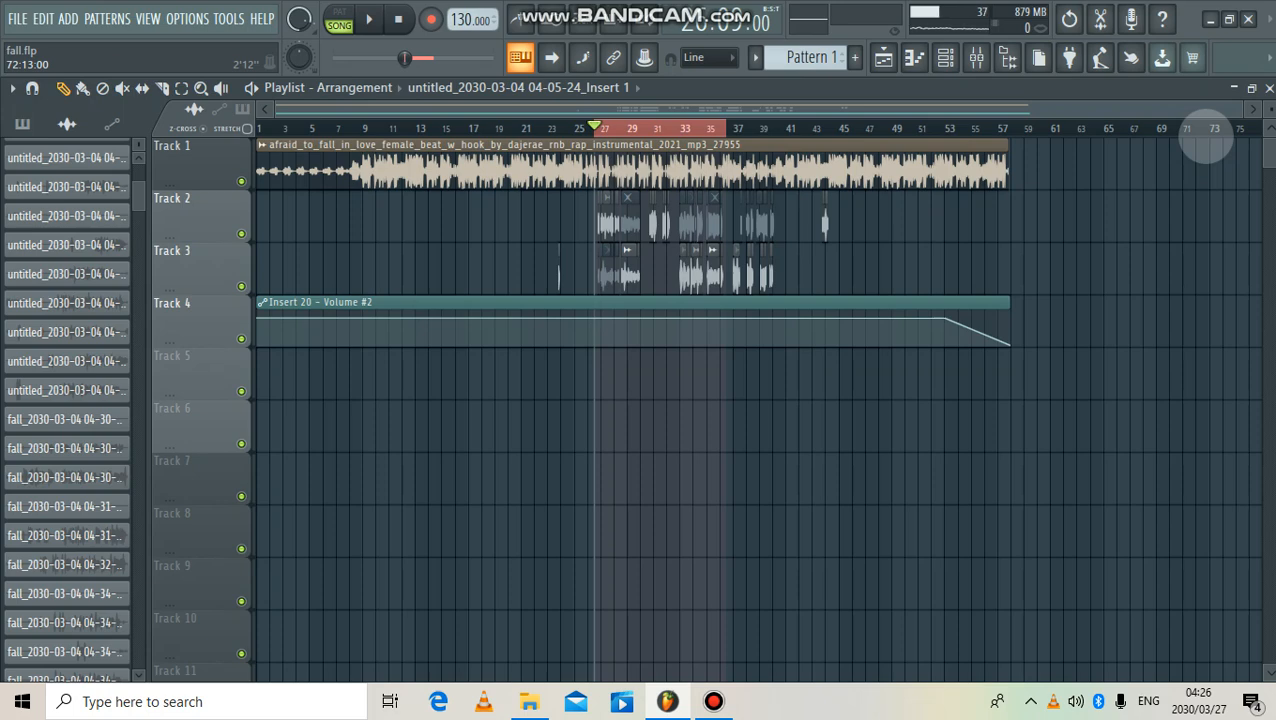
{"action": "key", "text": "space"}
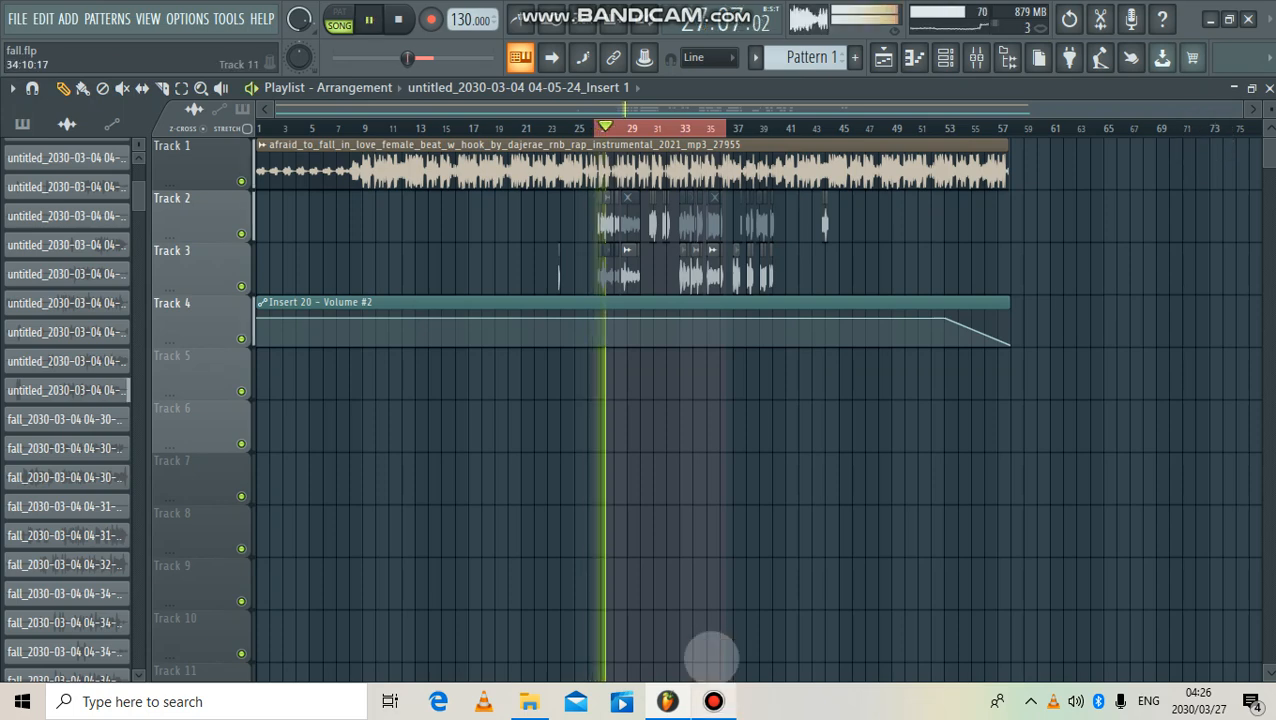
- Stop the song playback and end the screen recording in Bandicam
{"action": "left_click", "coordinate": [714, 701]}
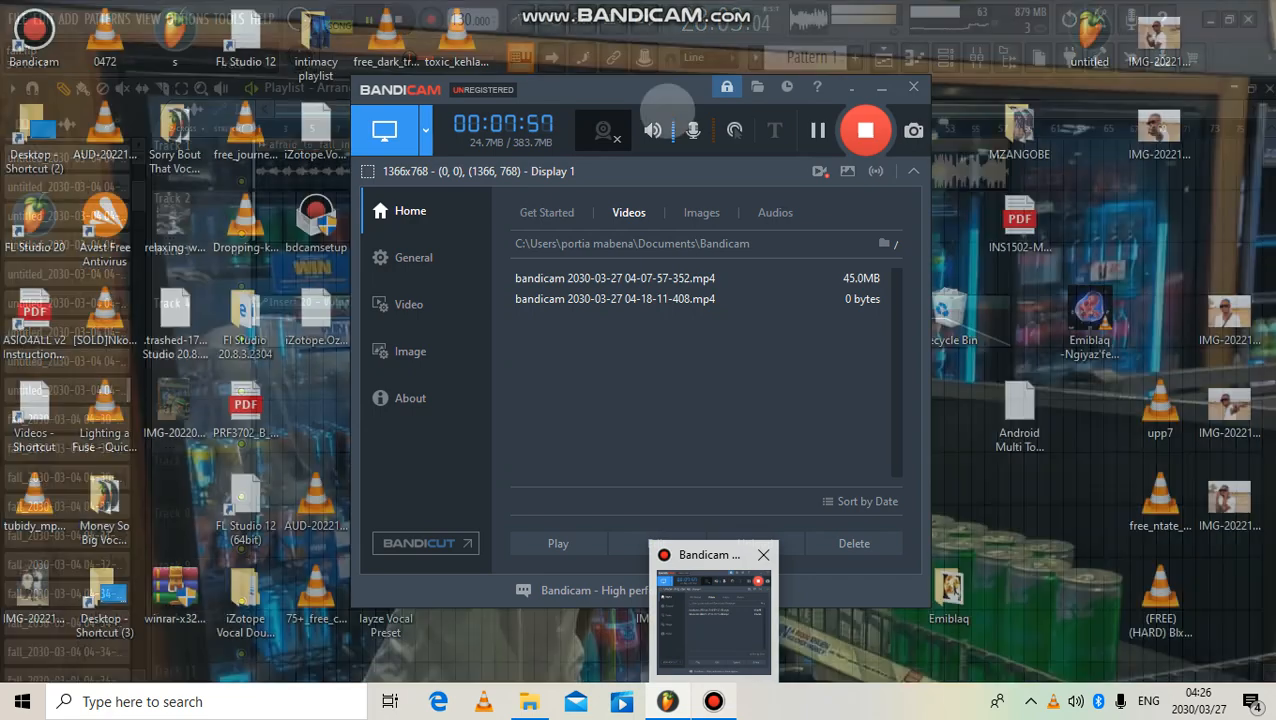
{"action": "mouse_move", "coordinate": [668, 701]}
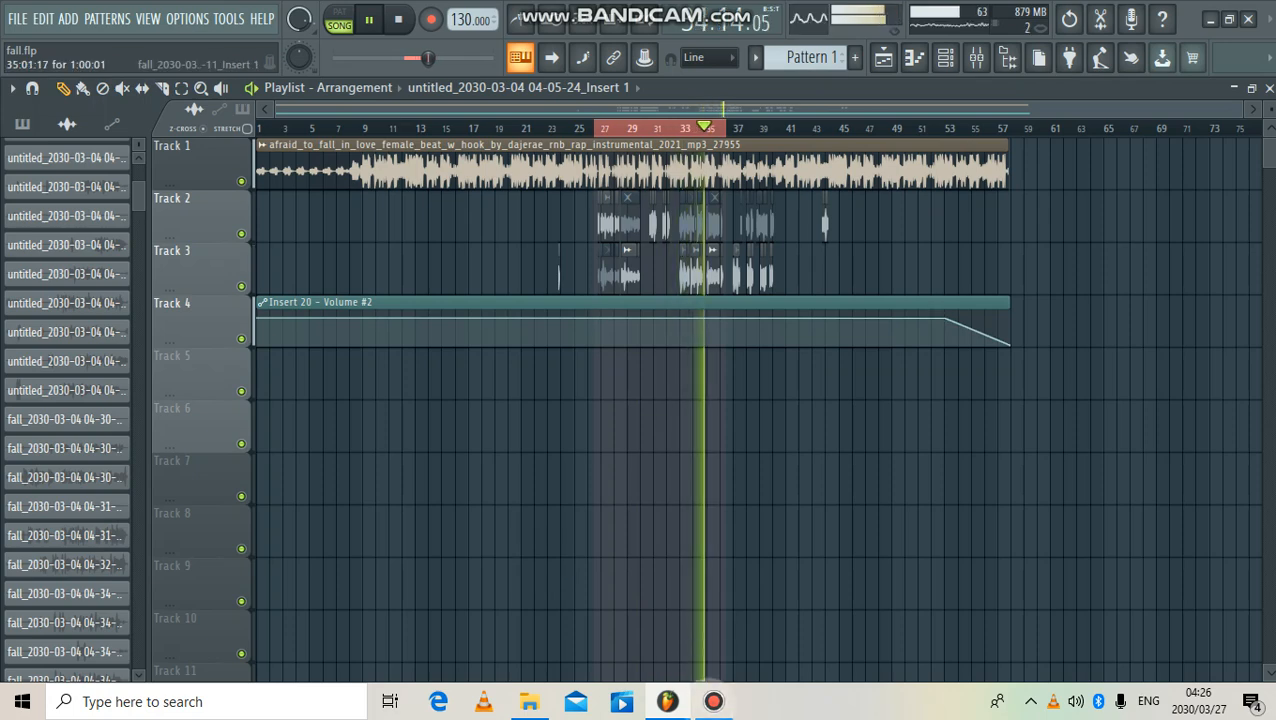
{"action": "key", "text": "space"}
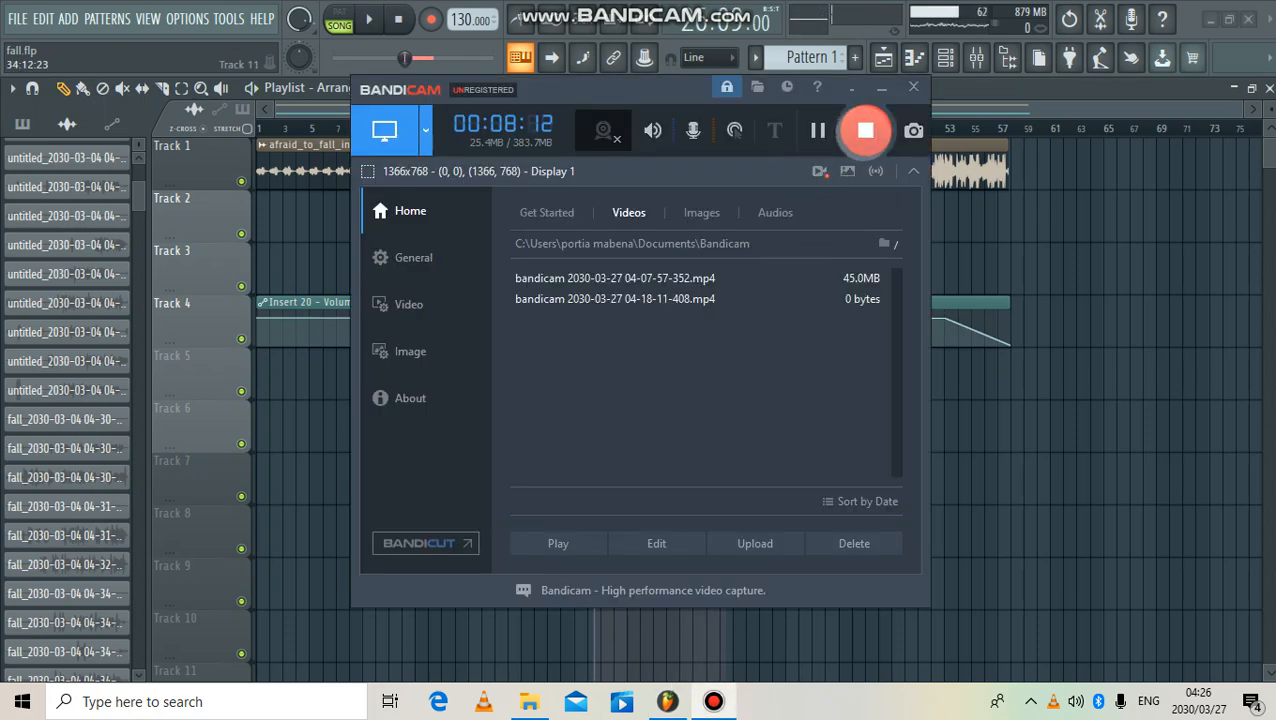
{"action": "left_click", "coordinate": [866, 130]}
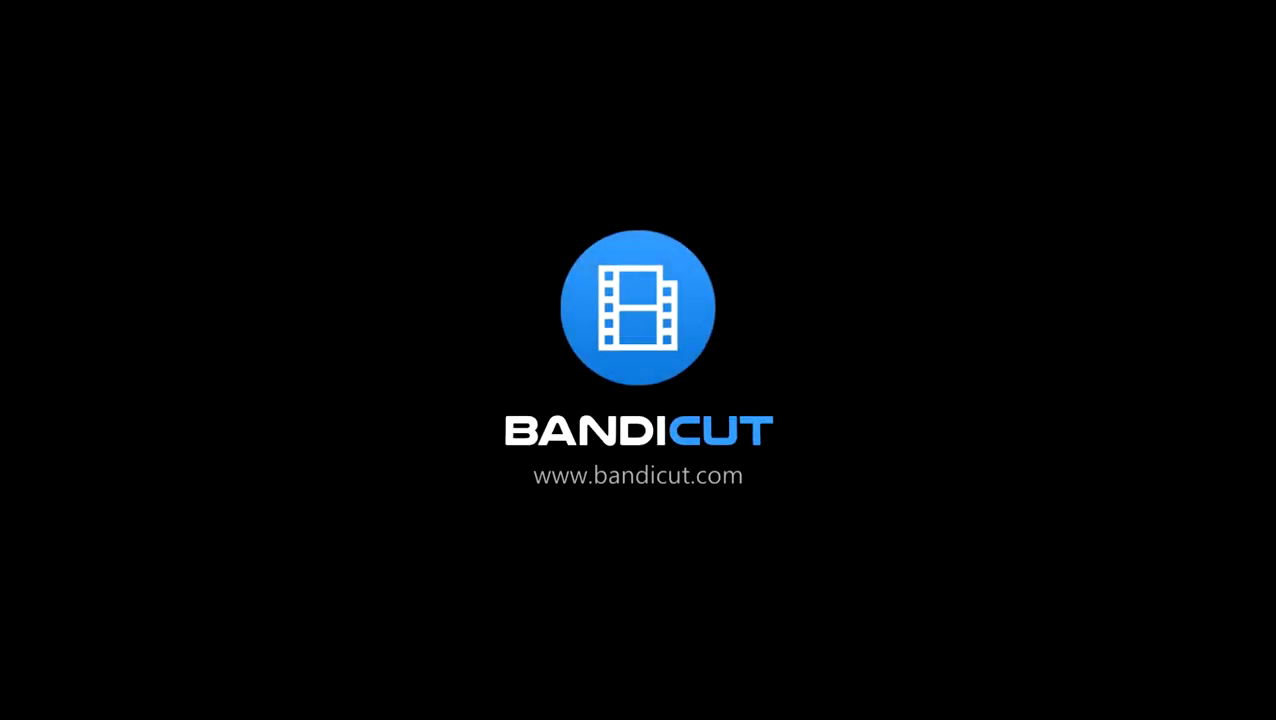